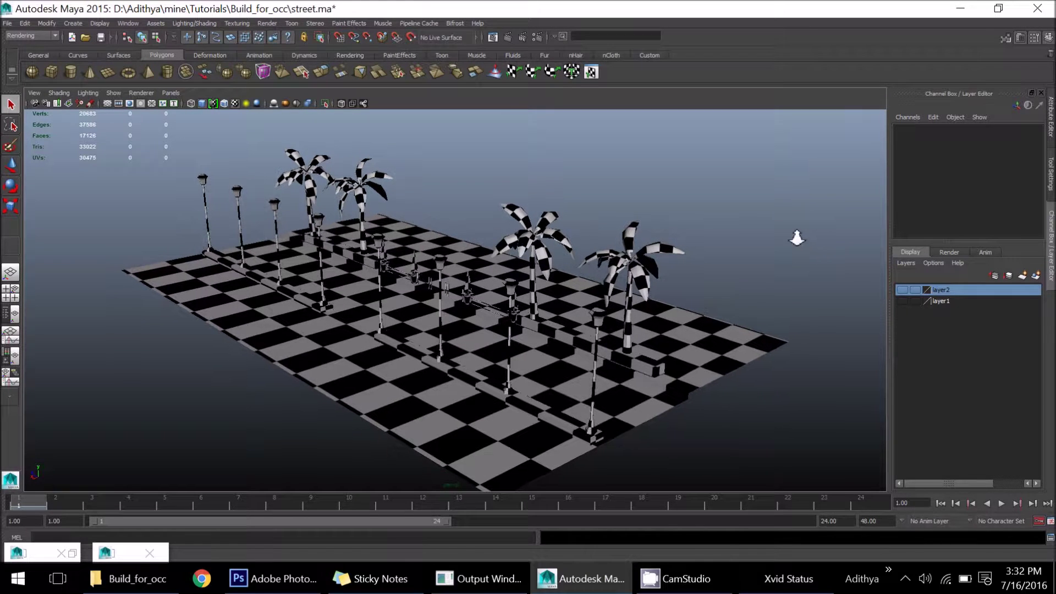
alt+right_drag(797, 239, 757, 219)
alt+middle_drag(757, 219, 757, 226)
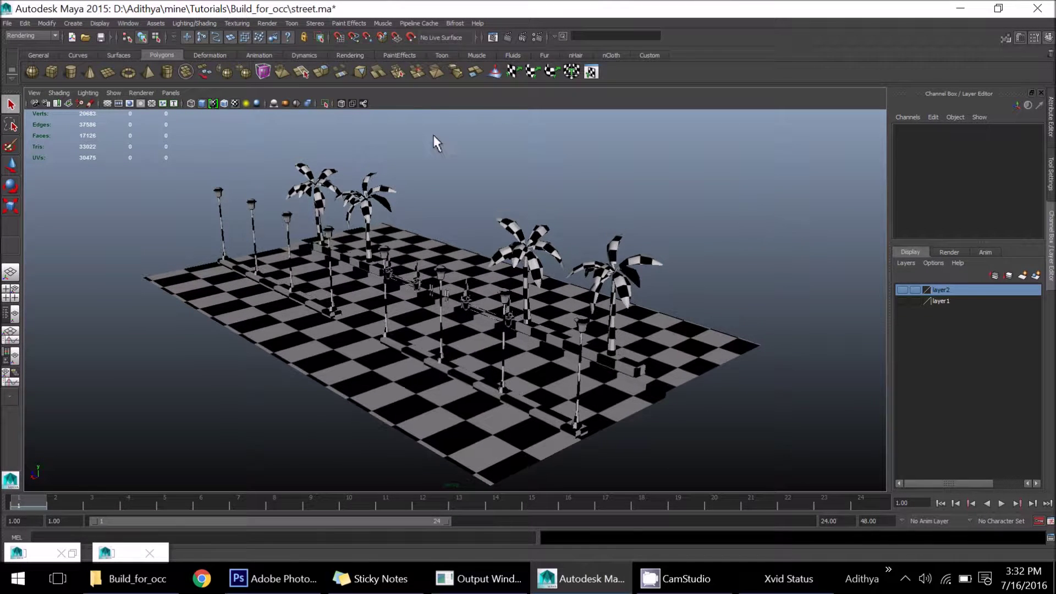
click(176, 23)
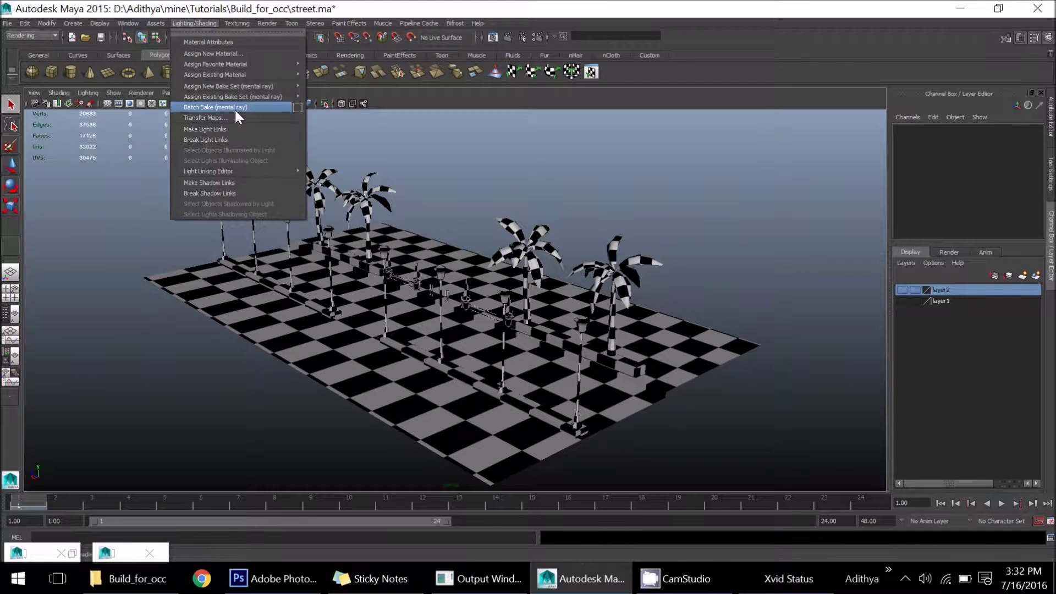
click(507, 188)
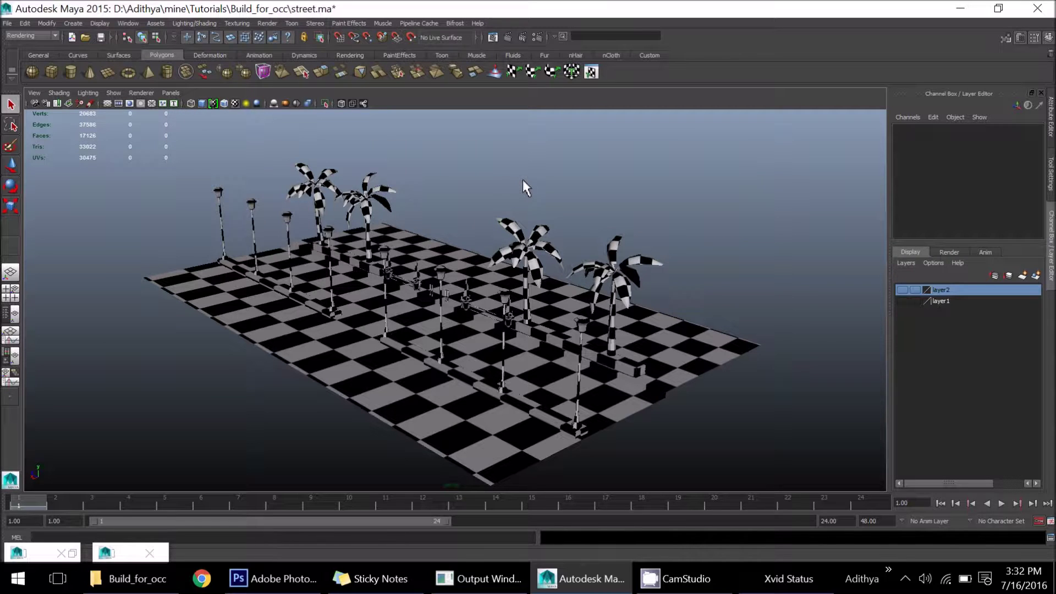
alt+drag(523, 182, 412, 212)
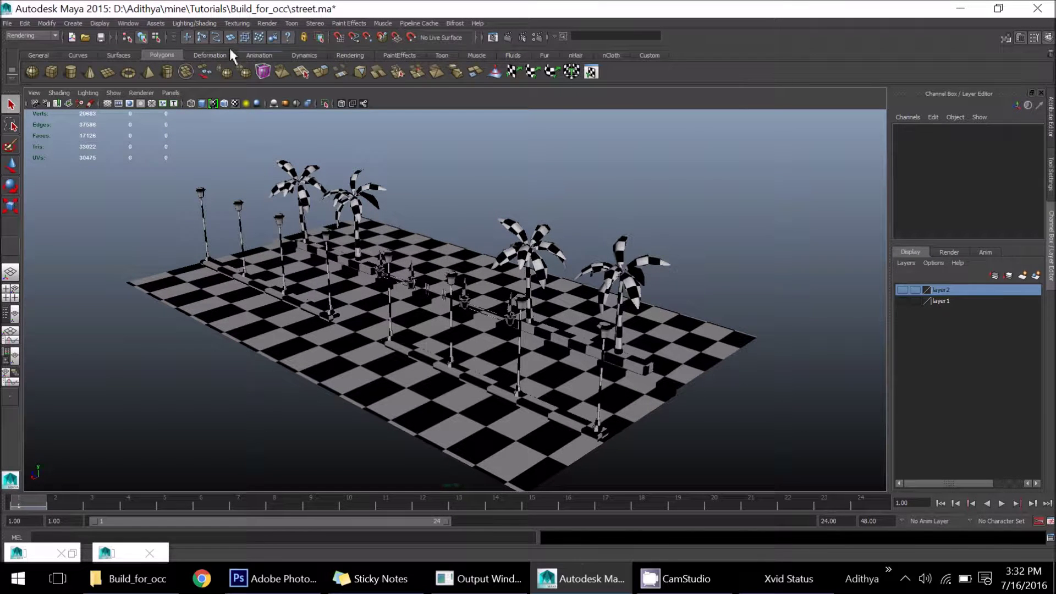
Open the UV Texture Editor beside the street model and examine the UV layout of the lamp posts
click(128, 23)
click(157, 170)
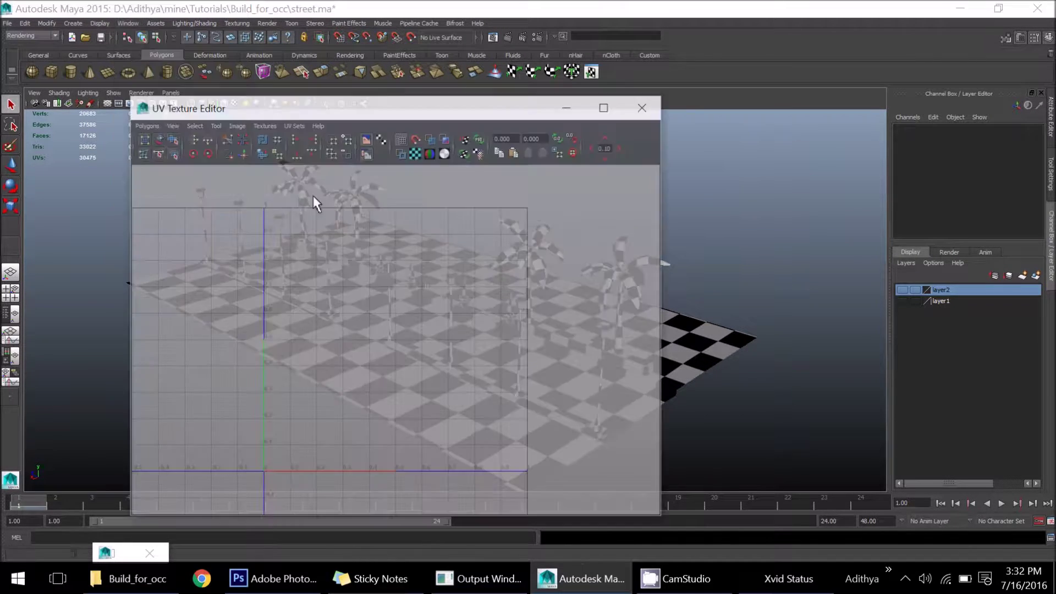
drag(450, 96, 799, 147)
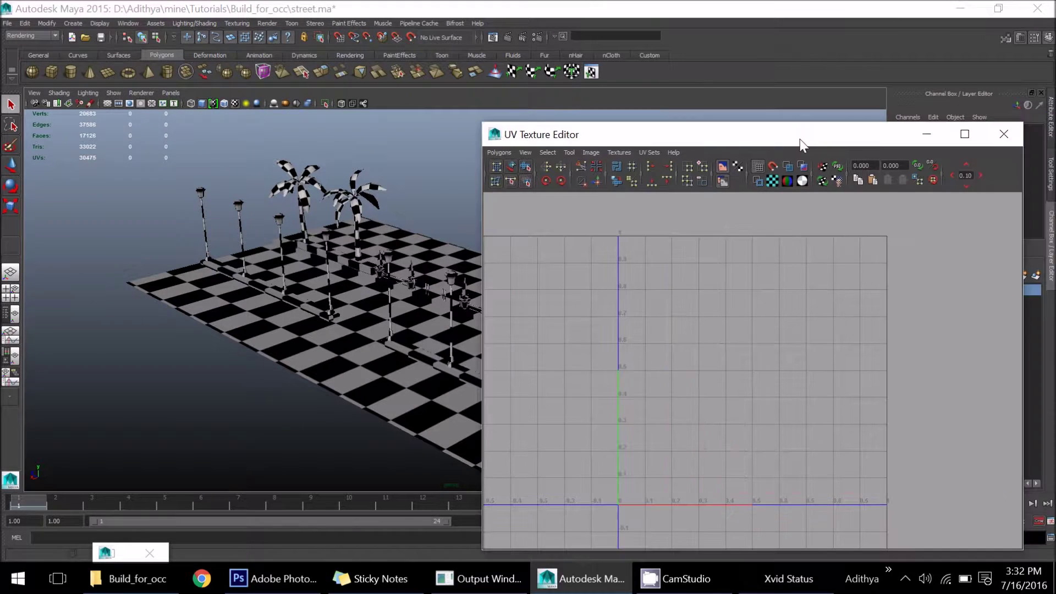
drag(172, 130, 376, 327)
alt+right_drag(326, 288, 346, 289)
alt+drag(347, 289, 257, 306)
click(247, 359)
click(177, 259)
alt+right_drag(257, 321, 287, 353)
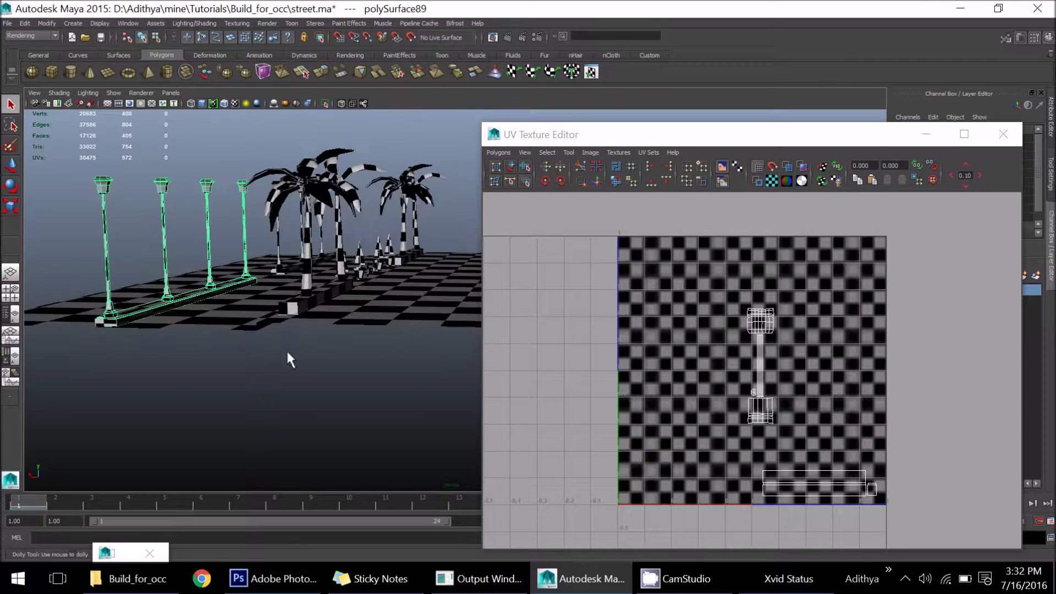
Examine the UV layouts of a planter pot, its cone-shaped plant and the road surface, and minimize the UV Texture Editor
click(315, 303)
alt+middle_drag(314, 302, 297, 349)
alt+right_drag(297, 349, 285, 384)
click(325, 336)
alt+drag(364, 280, 307, 350)
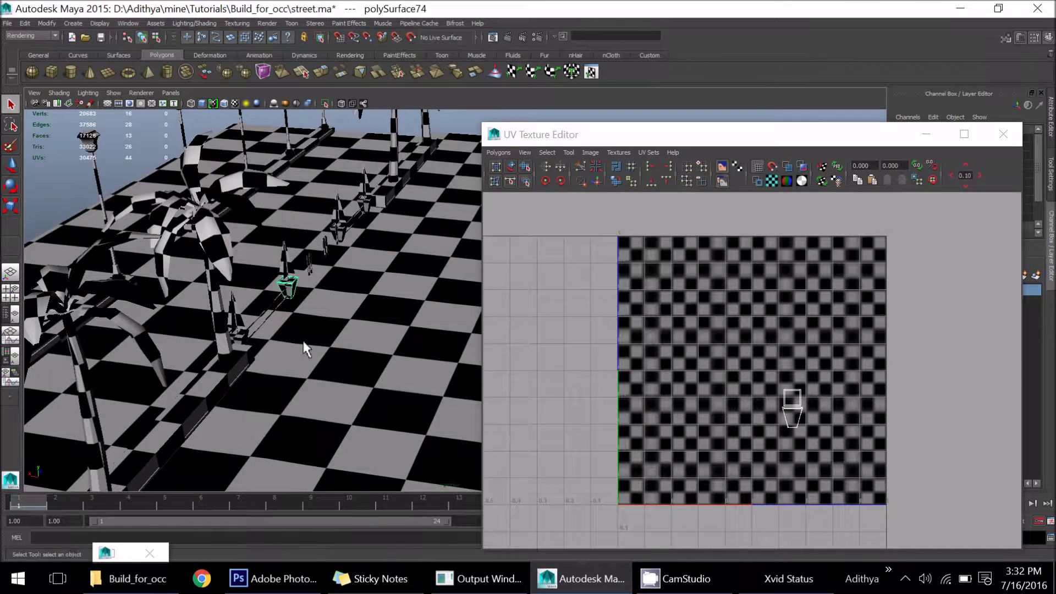
click(286, 268)
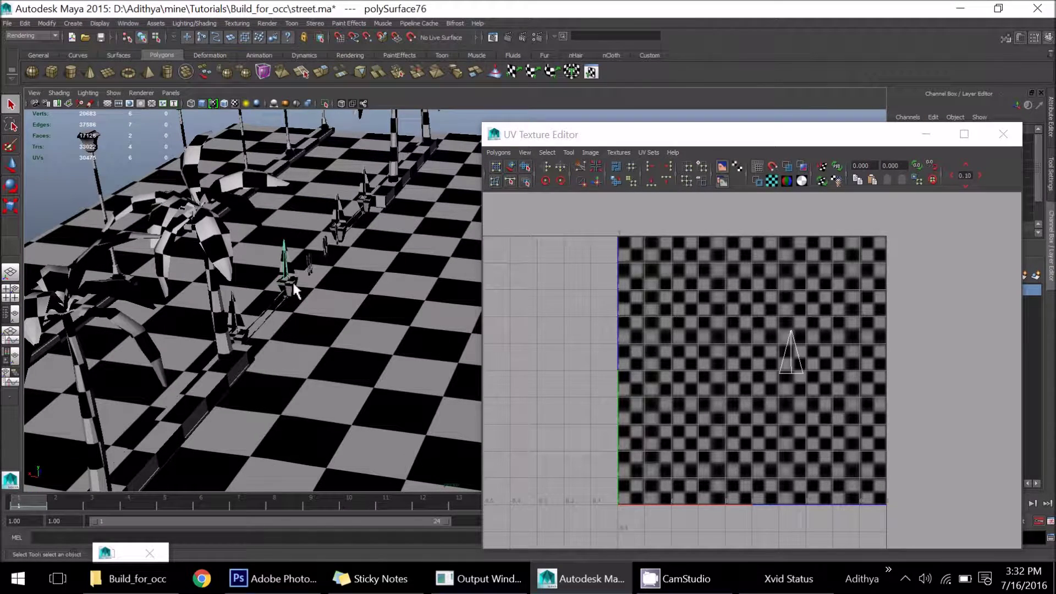
click(345, 321)
mouse_move(346, 323)
alt+mouse_down()
mouse_move(378, 358)
mouse_move(352, 294)
mouse_move(321, 297)
mouse_move(388, 330)
mouse_move(352, 327)
alt+mouse_up()
alt+right_drag(352, 327, 174, 183)
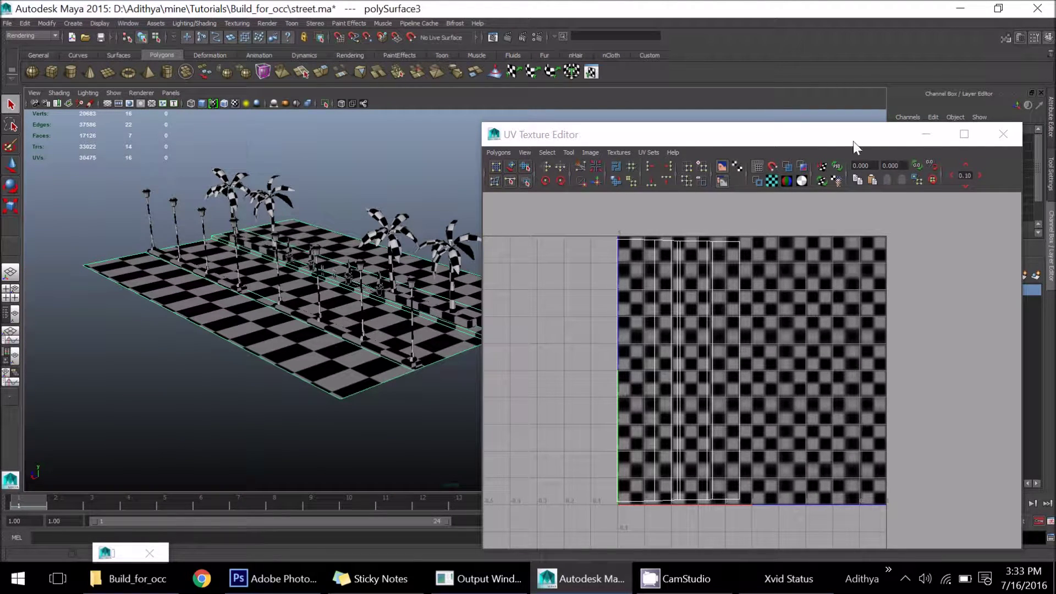
click(924, 137)
Combine all the street objects, including the road, lamp posts, palms and planters, into a single mesh
alt+middle_drag(543, 196, 585, 205)
click(584, 205)
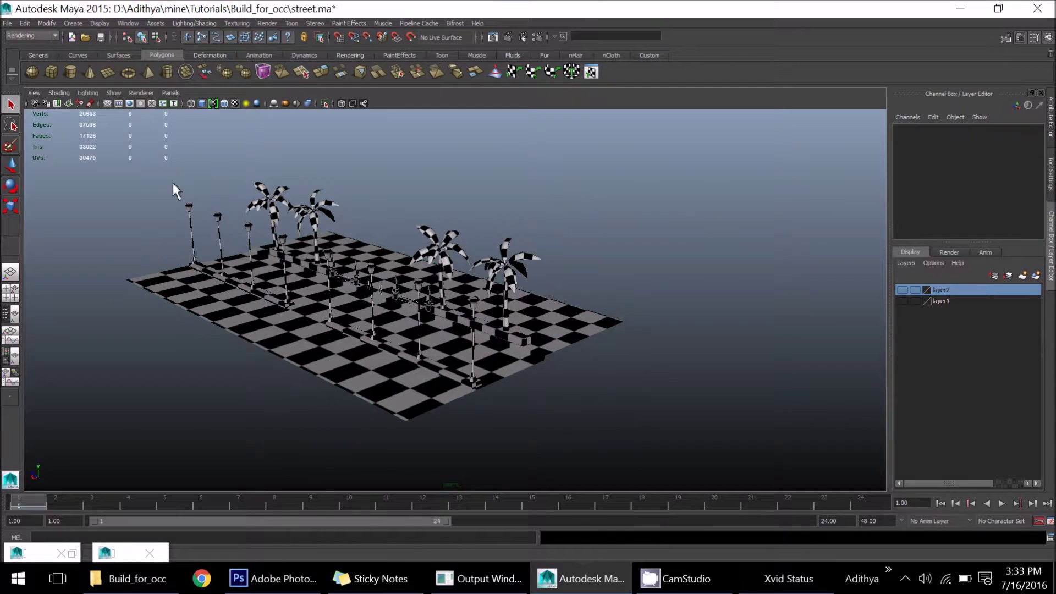
drag(153, 178, 645, 482)
alt+right_drag(584, 332, 472, 277)
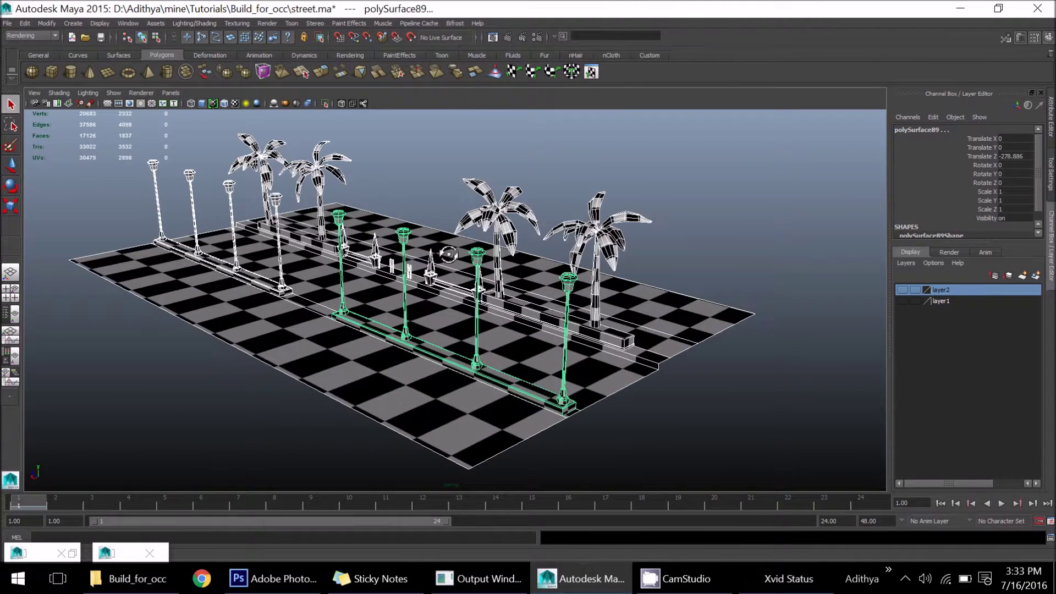
alt+drag(449, 255, 439, 252)
alt+middle_drag(439, 252, 459, 285)
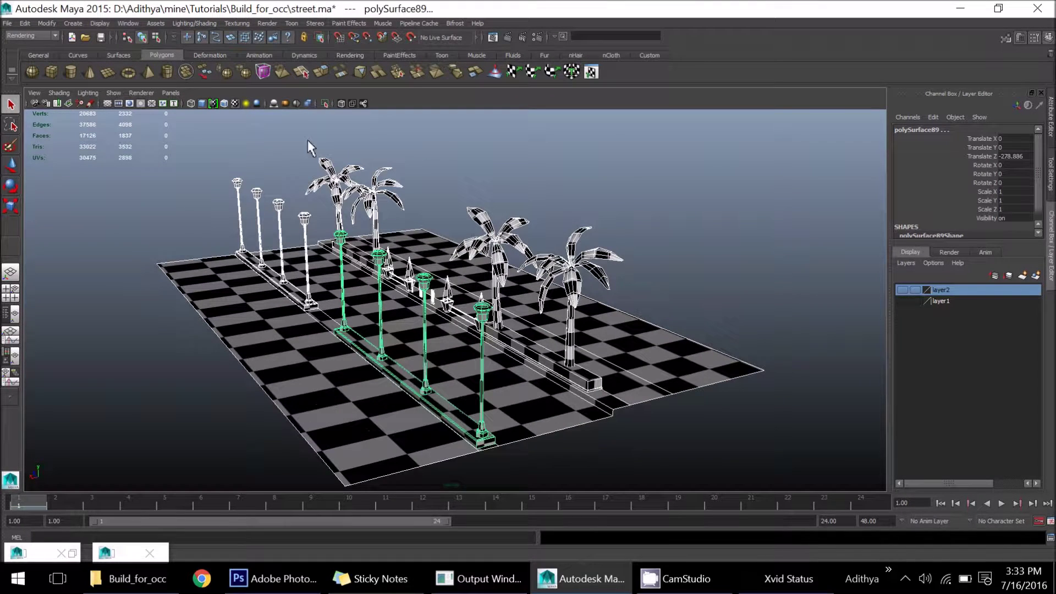
click(188, 75)
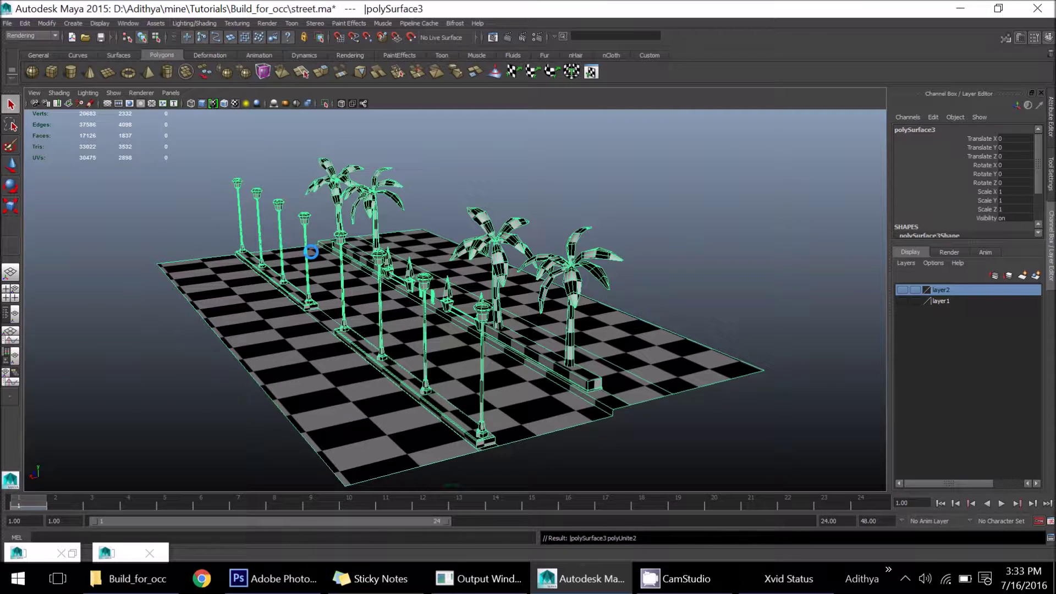
Create a new render layer containing the combined street mesh
click(521, 193)
click(363, 306)
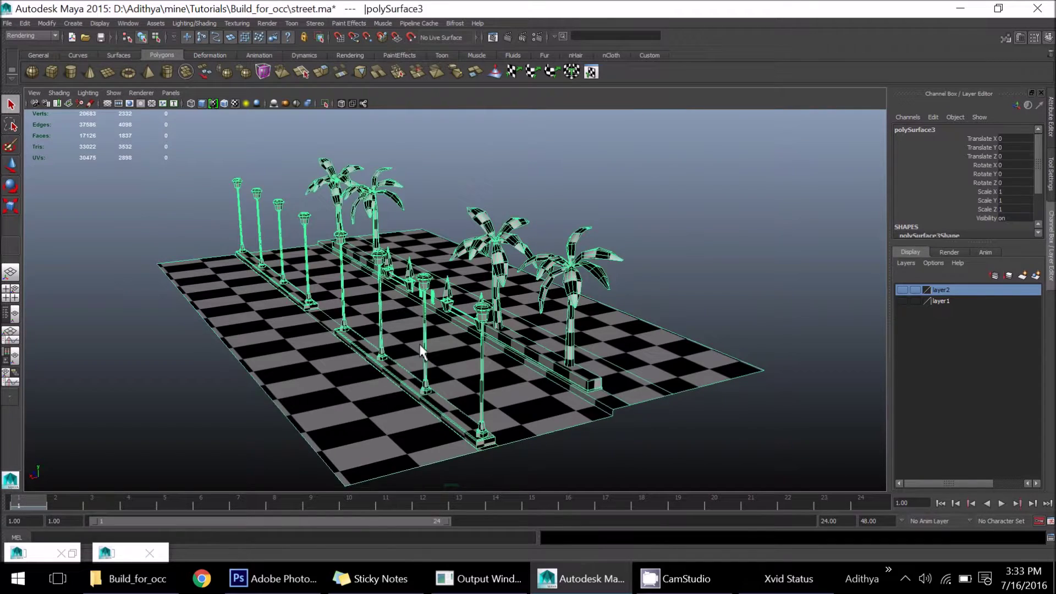
scroll(423, 345, down, 1)
alt+drag(423, 346, 400, 320)
alt+right_drag(438, 347, 483, 360)
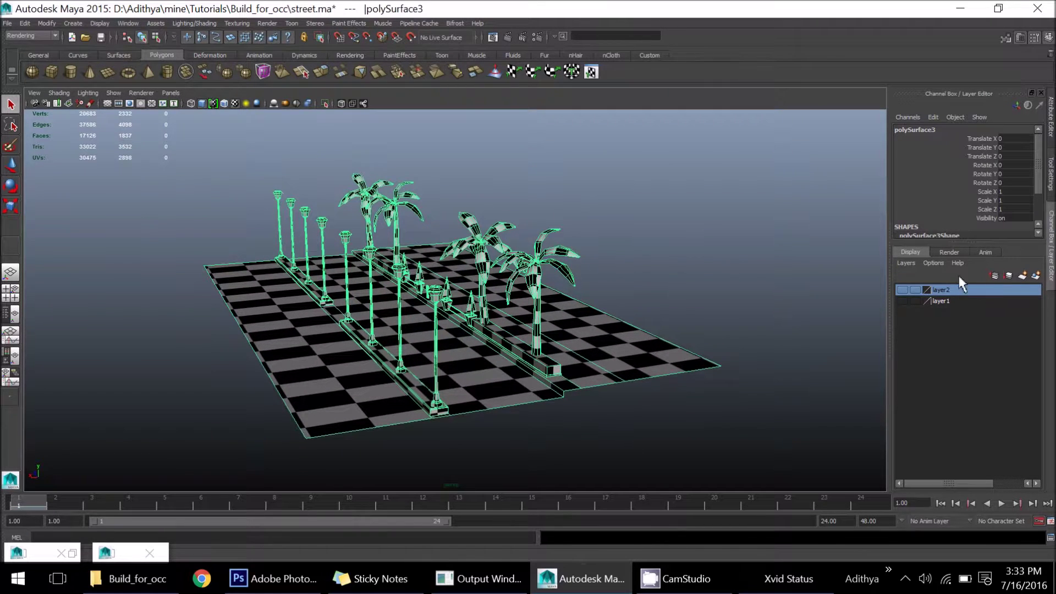
click(949, 253)
alt+drag(797, 325, 943, 332)
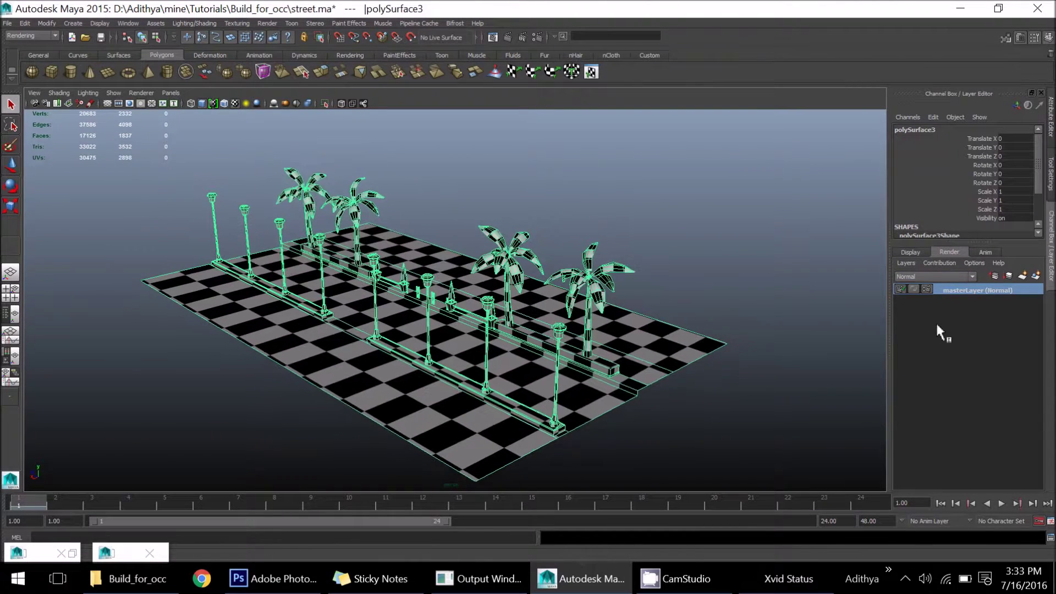
click(1036, 275)
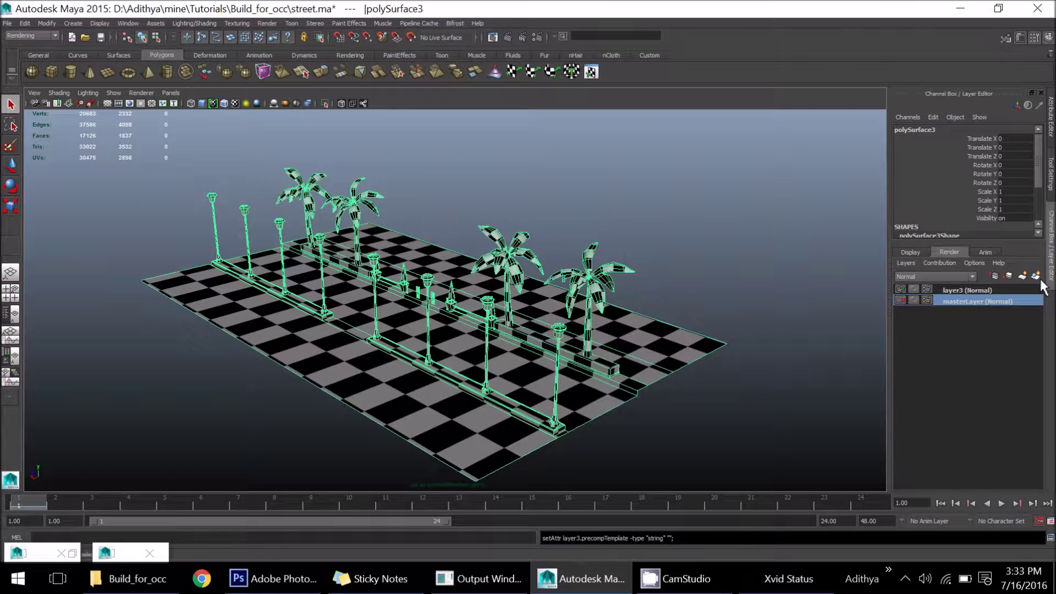
Rename the new render layer as Back_occ
click(967, 291)
double_click(966, 290)
text(B)
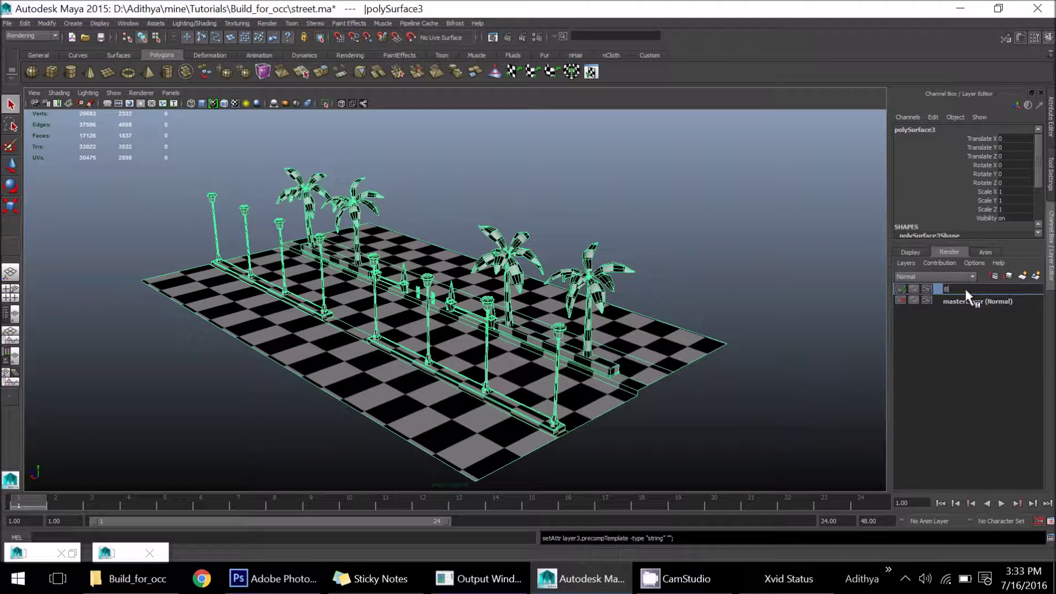
text(ack_occ)
key(Return)
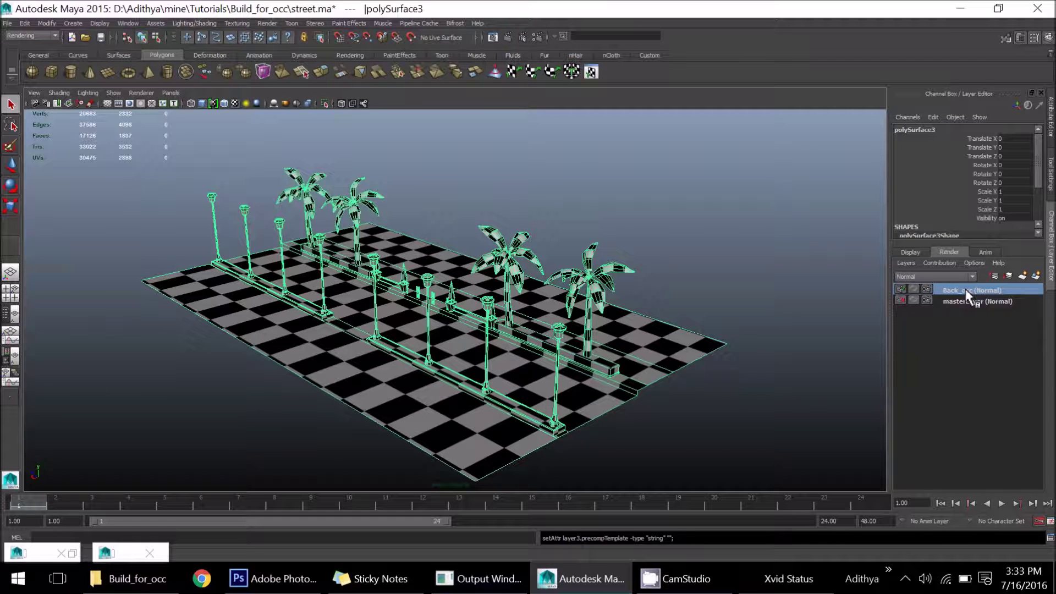
Select the combined street mesh again and display its complete UV layout in the UV Texture Editor
click(704, 247)
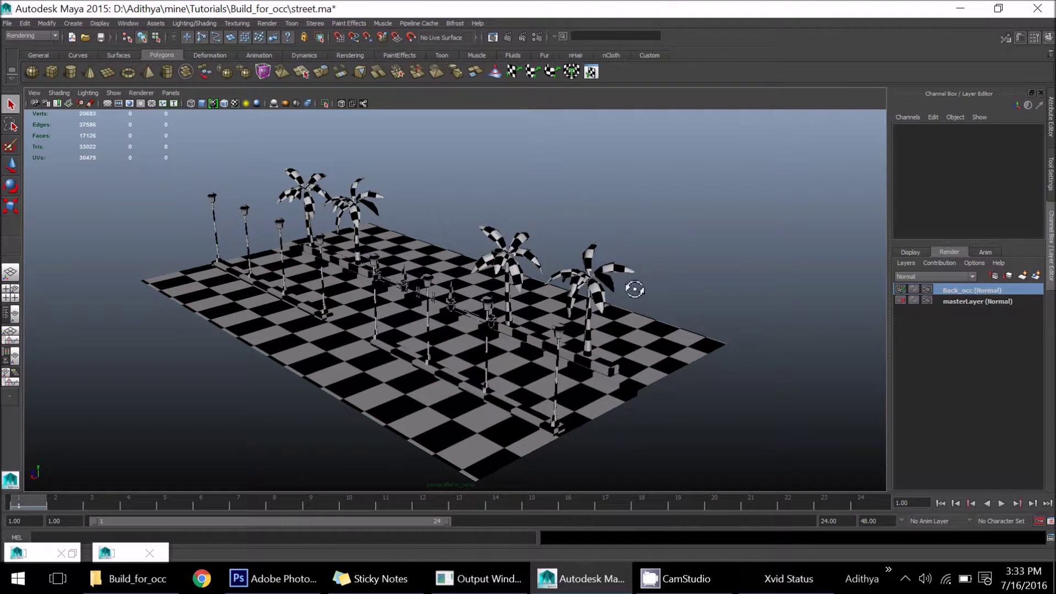
alt+drag(632, 289, 611, 274)
click(491, 326)
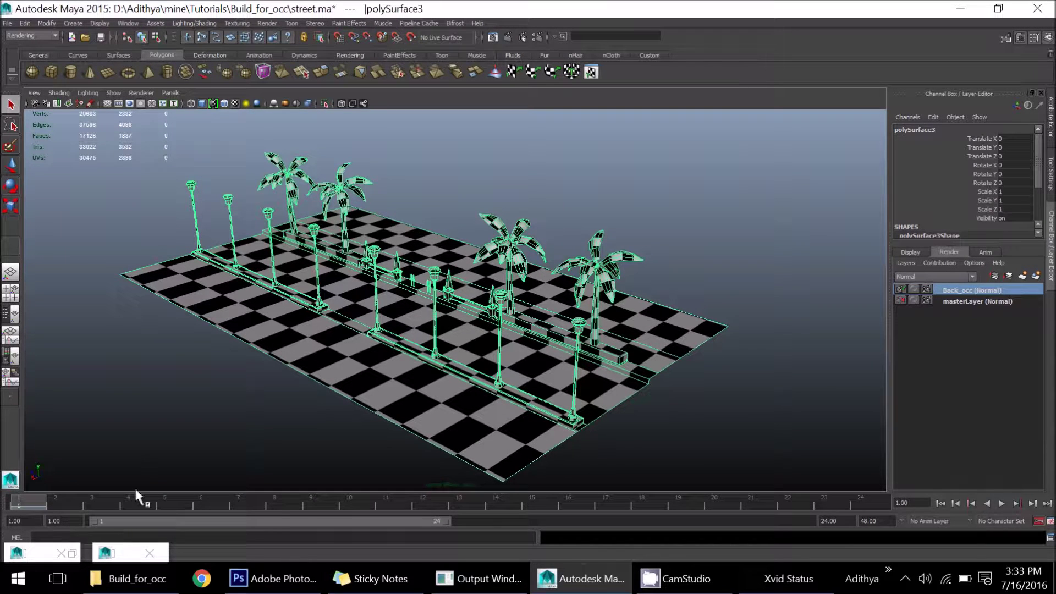
alt+drag(448, 200, 437, 209)
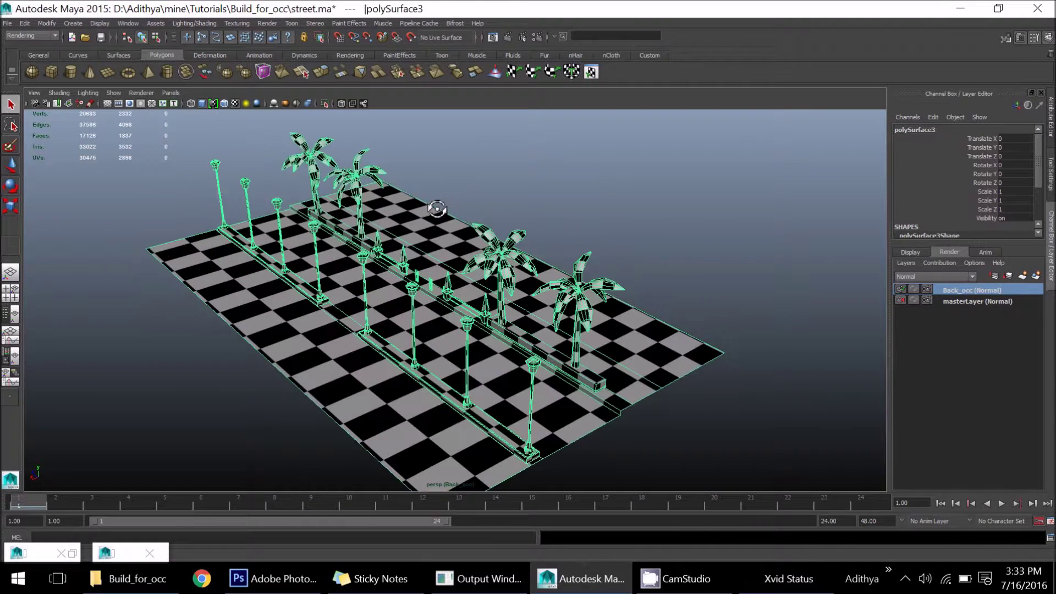
click(128, 23)
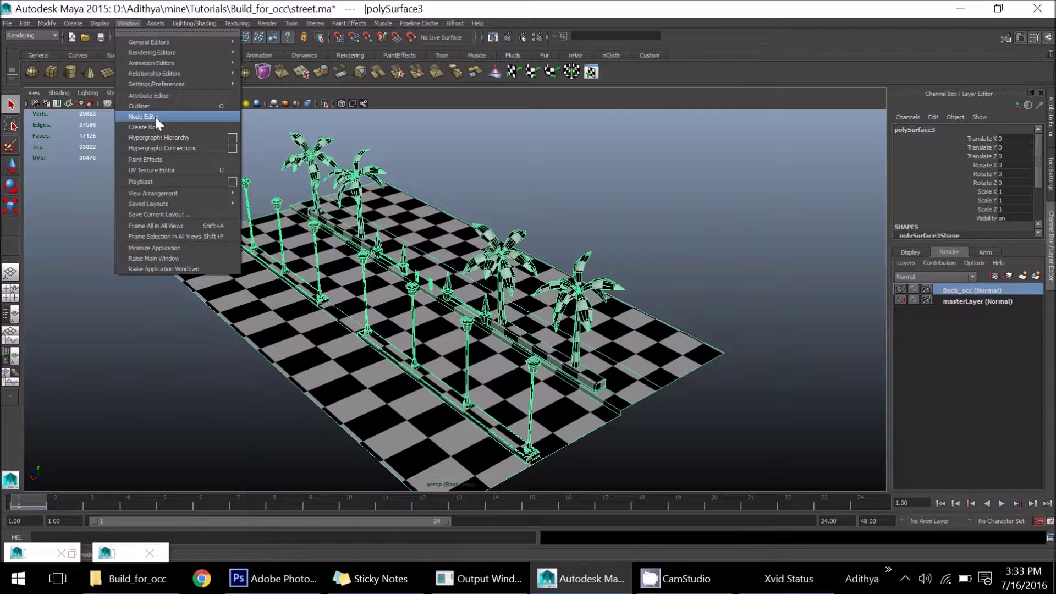
click(164, 170)
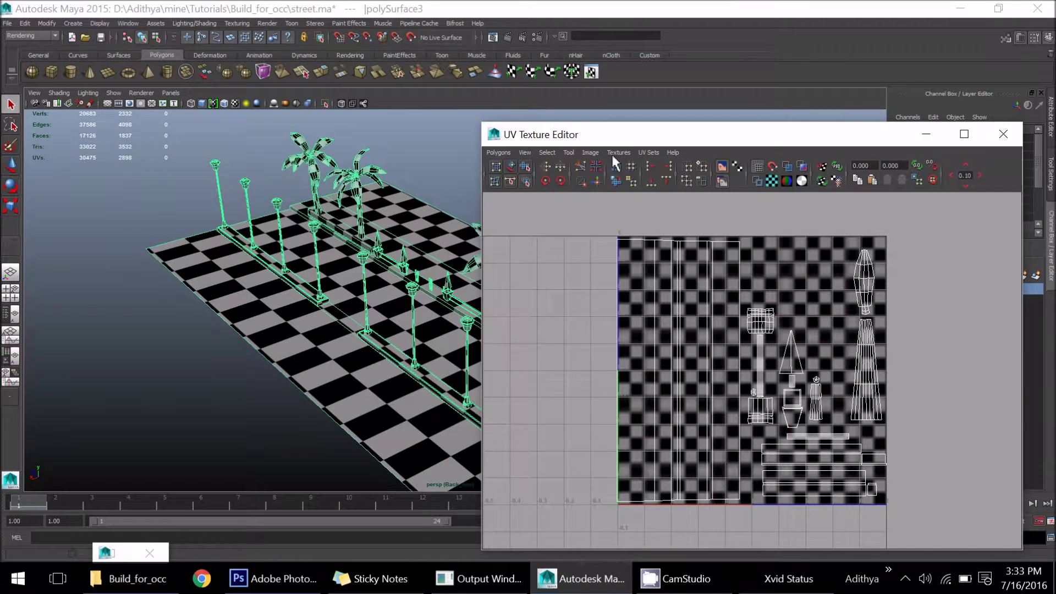
drag(629, 139, 639, 80)
Start a UV Snapshot of the street mesh and set its output file to Street_uv in the Build_for_occ folder
click(516, 94)
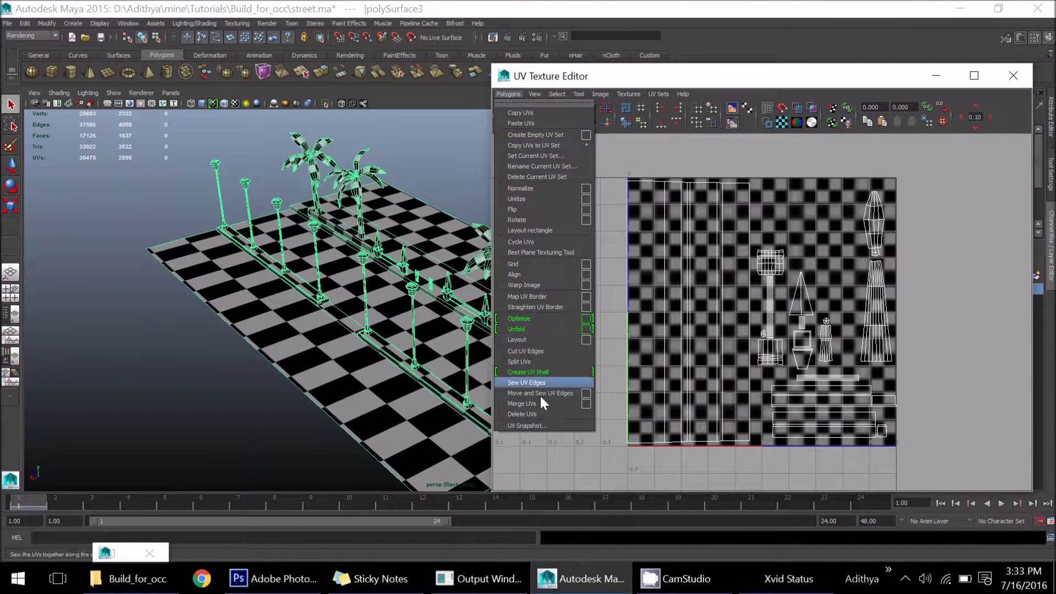
click(535, 425)
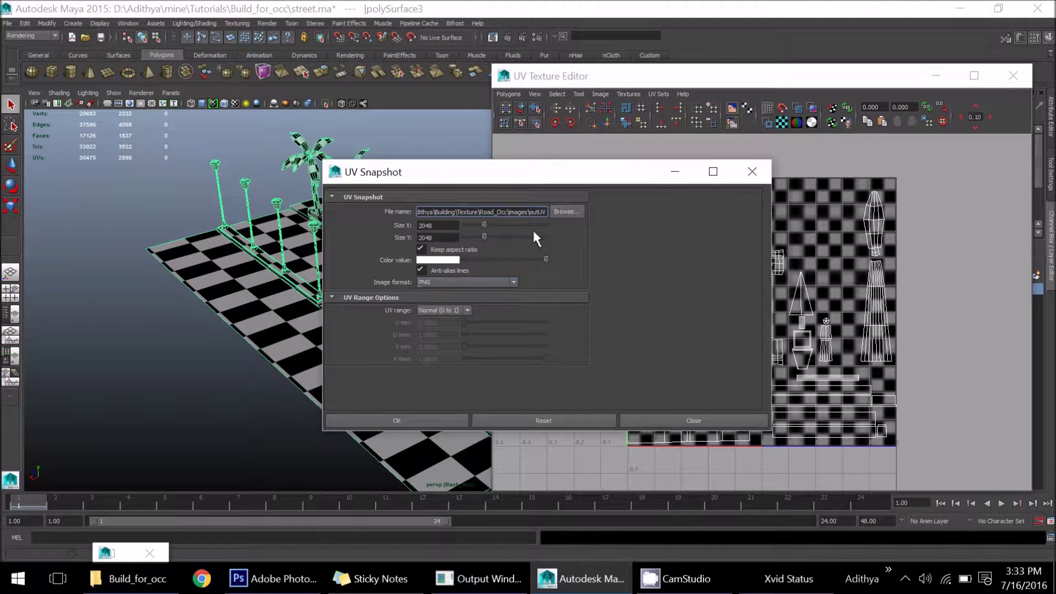
click(566, 212)
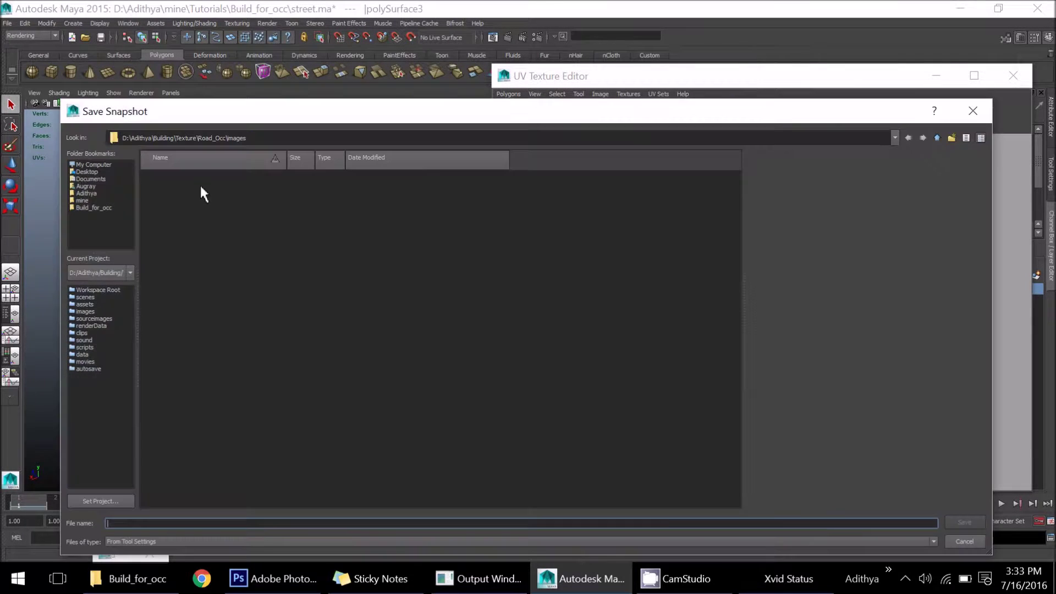
click(127, 207)
click(235, 523)
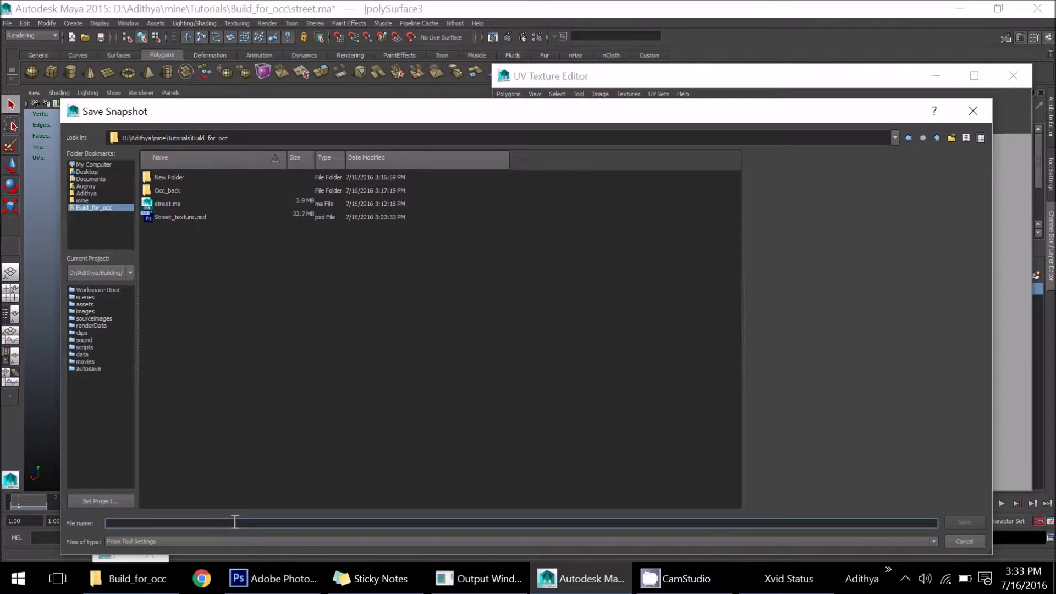
text(Street)
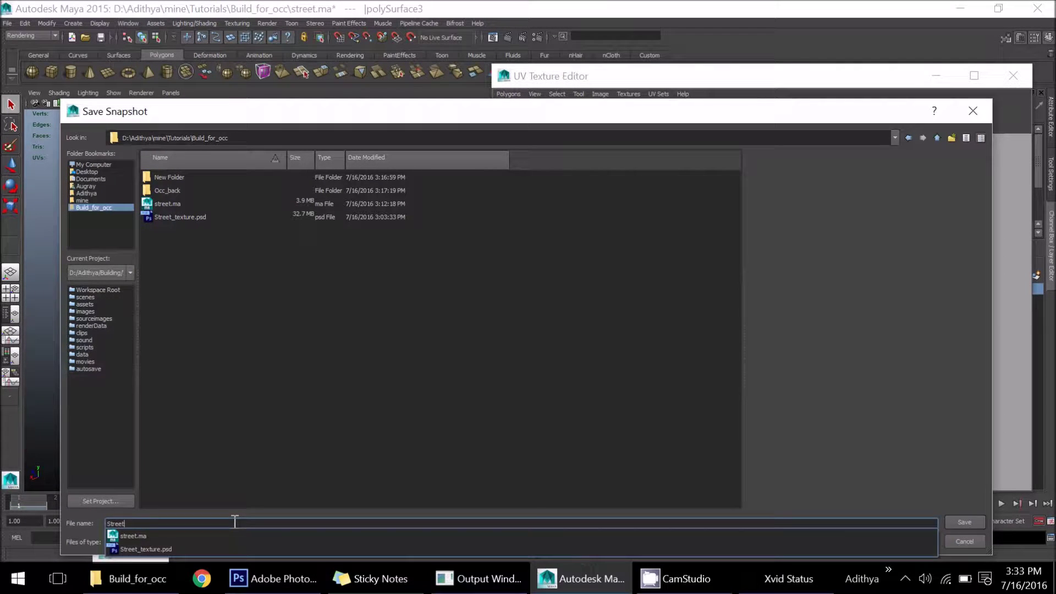
text(_uv)
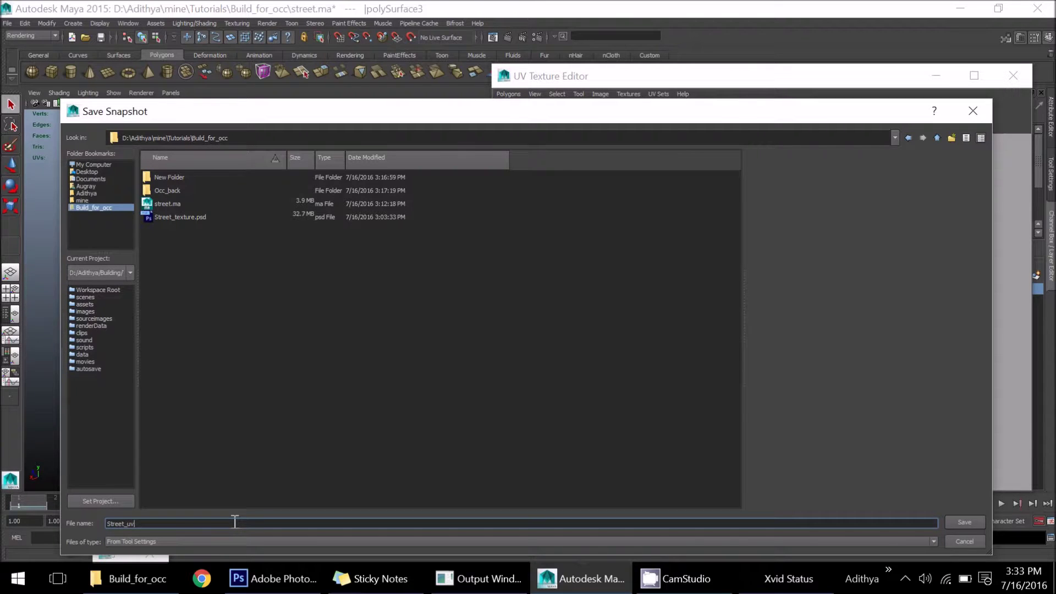
click(954, 521)
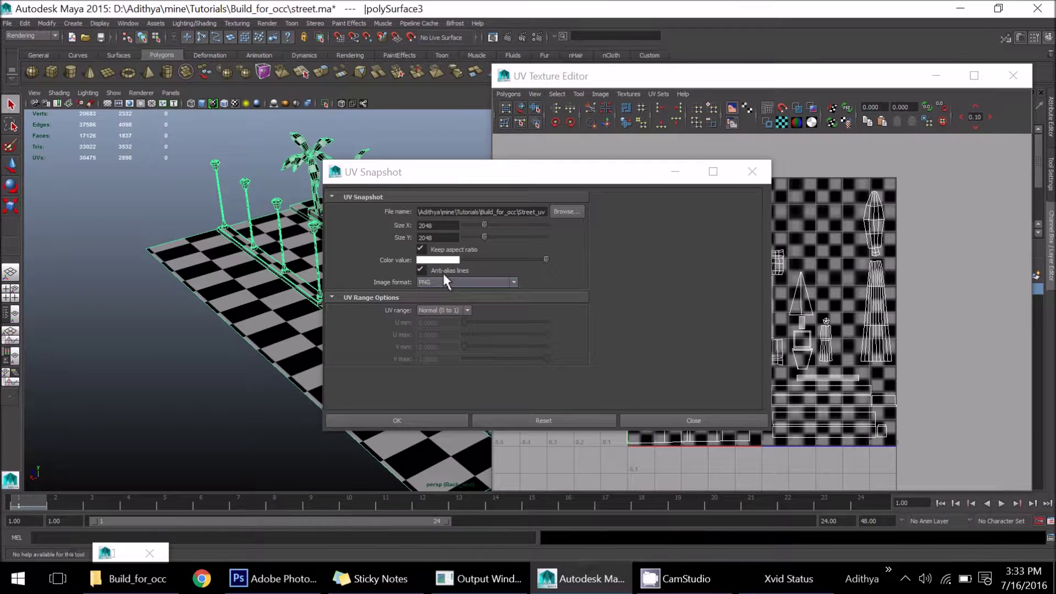
Set the UV snapshot's image format to JPEG and save the snapshot of the street mesh
click(440, 226)
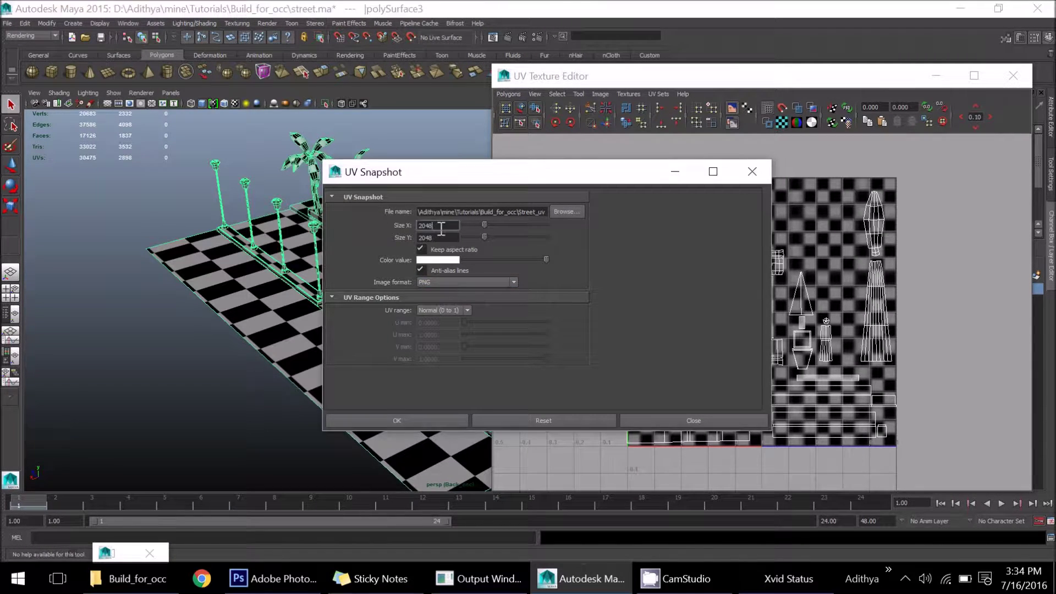
click(471, 295)
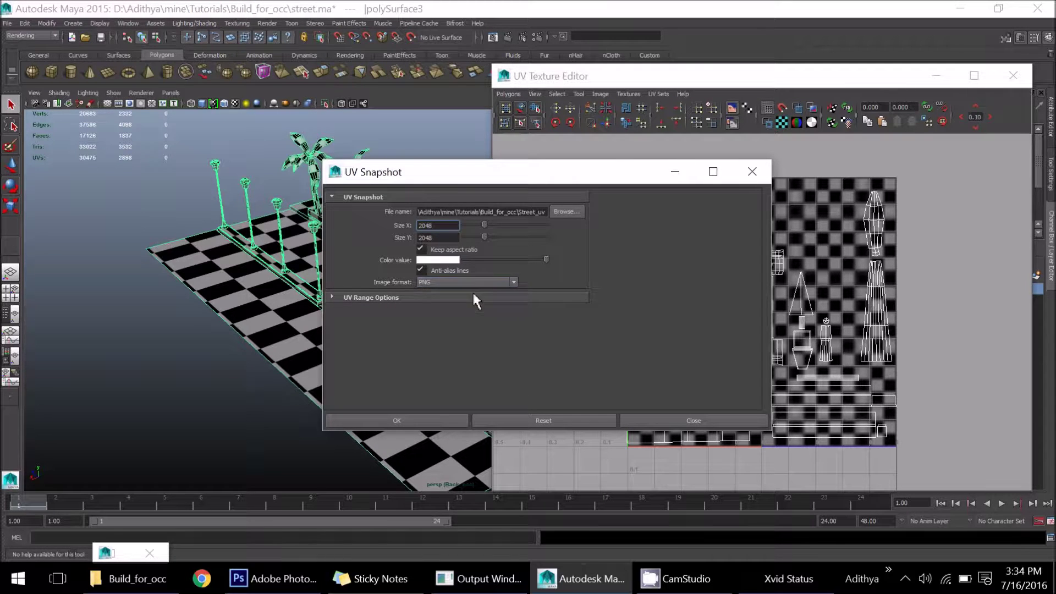
click(474, 285)
click(474, 284)
click(472, 283)
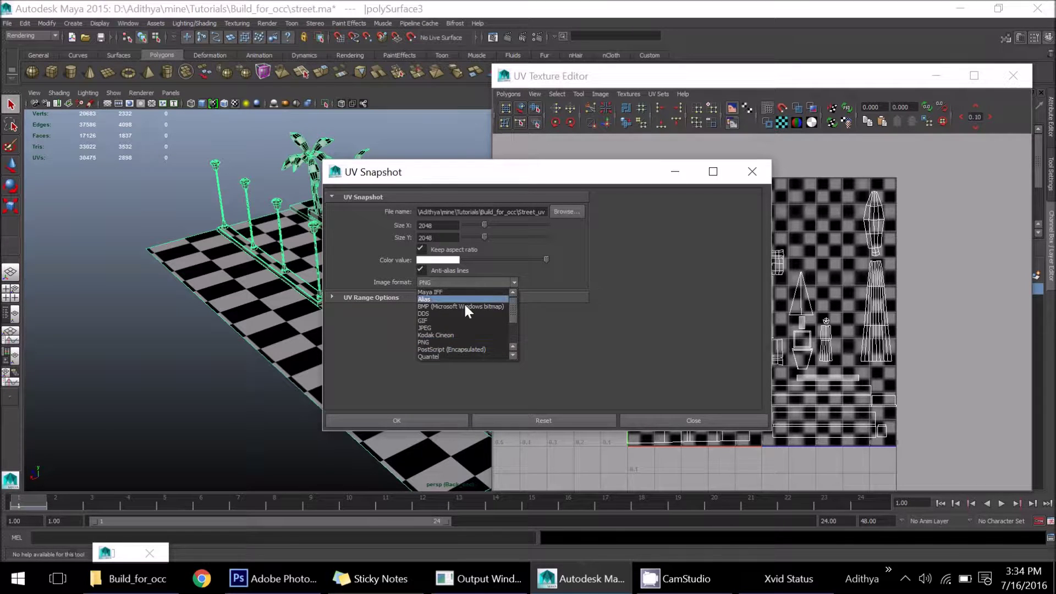
click(454, 328)
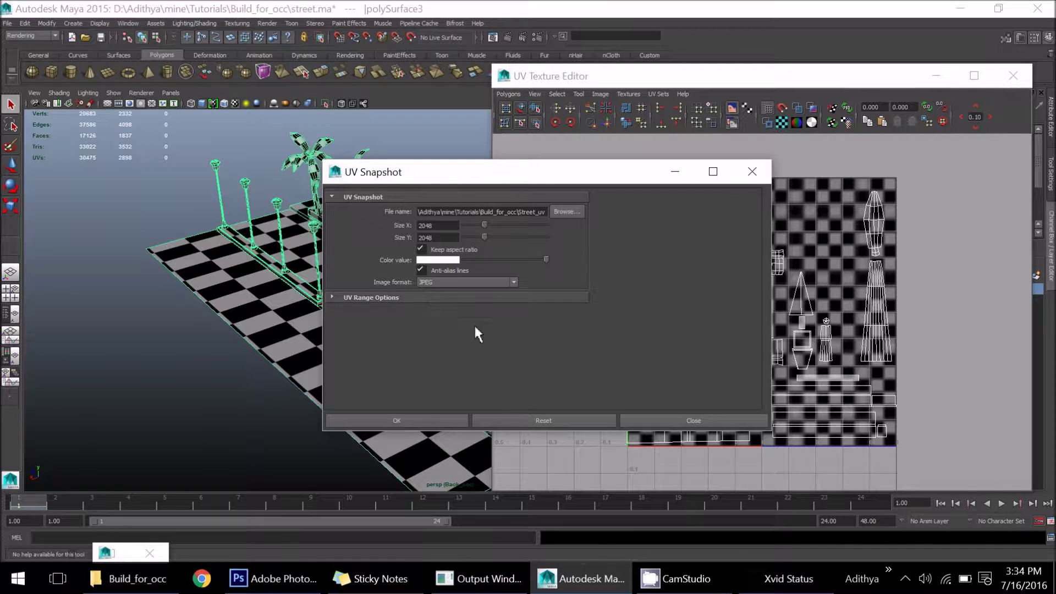
click(421, 419)
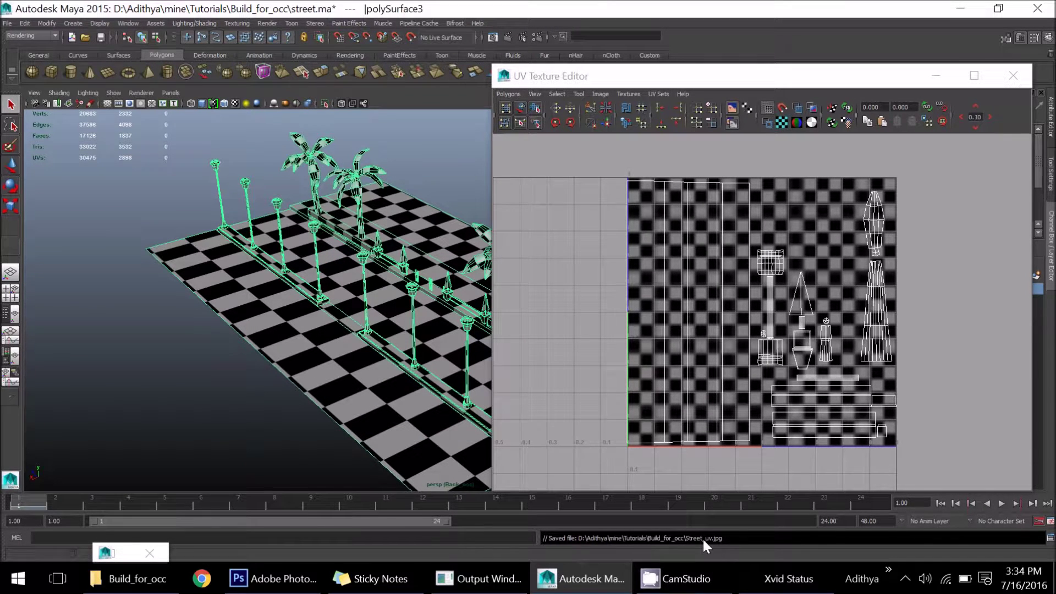
Minimize the UV Texture Editor, restore the Hypershade beside the street model and create a new Lambert material
click(468, 174)
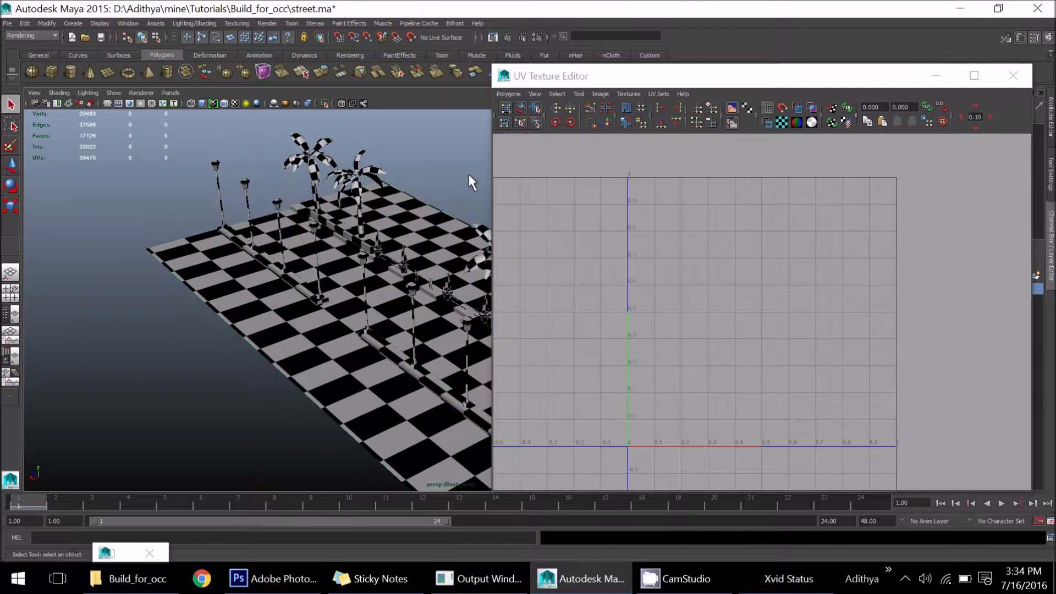
click(933, 83)
click(119, 551)
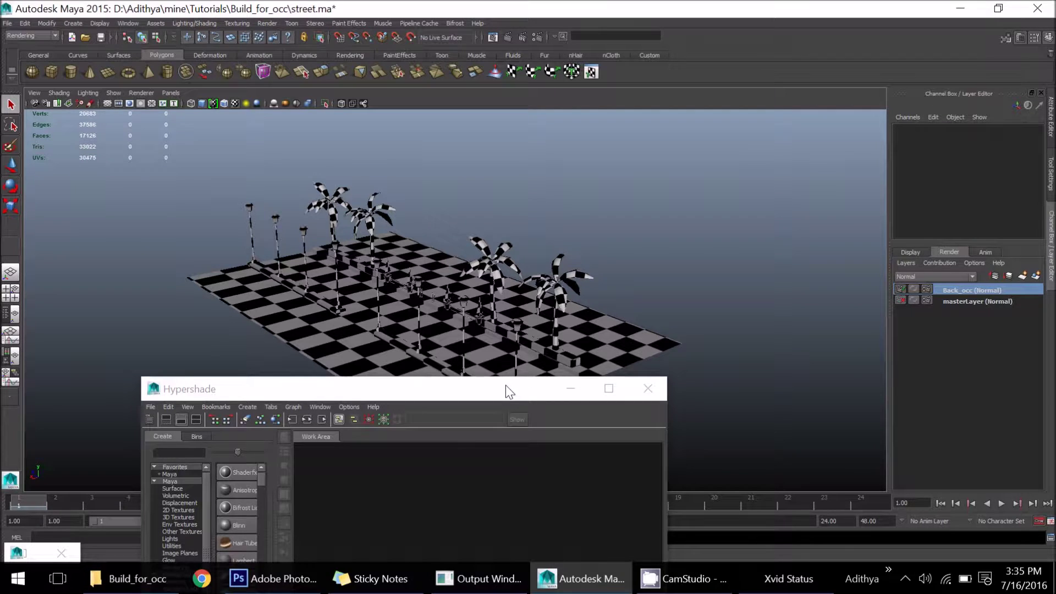
drag(506, 385, 795, 105)
alt+middle_drag(300, 244, 217, 237)
click(186, 212)
drag(133, 157, 444, 422)
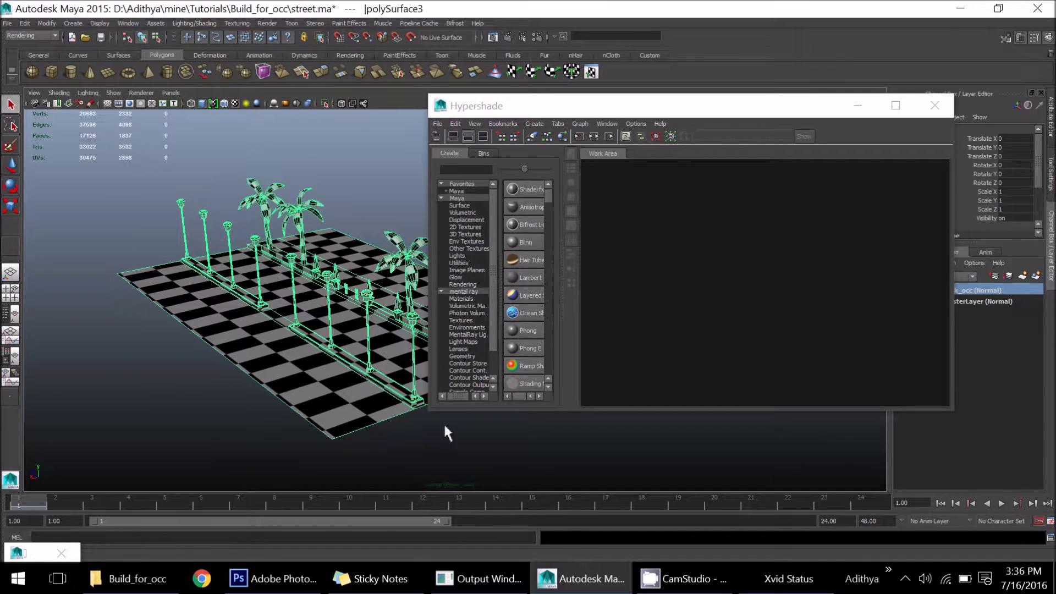
click(527, 279)
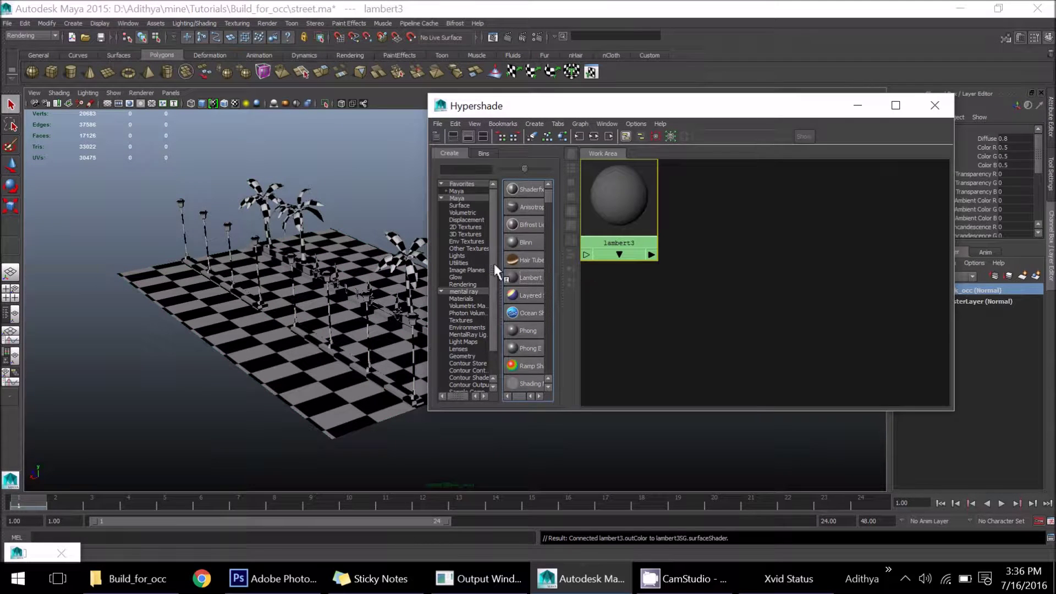
Assign the new Lambert material to the combined street mesh and display the material's attributes
click(345, 368)
right_drag(621, 215, 619, 191)
double_click(613, 195)
drag(845, 115, 671, 110)
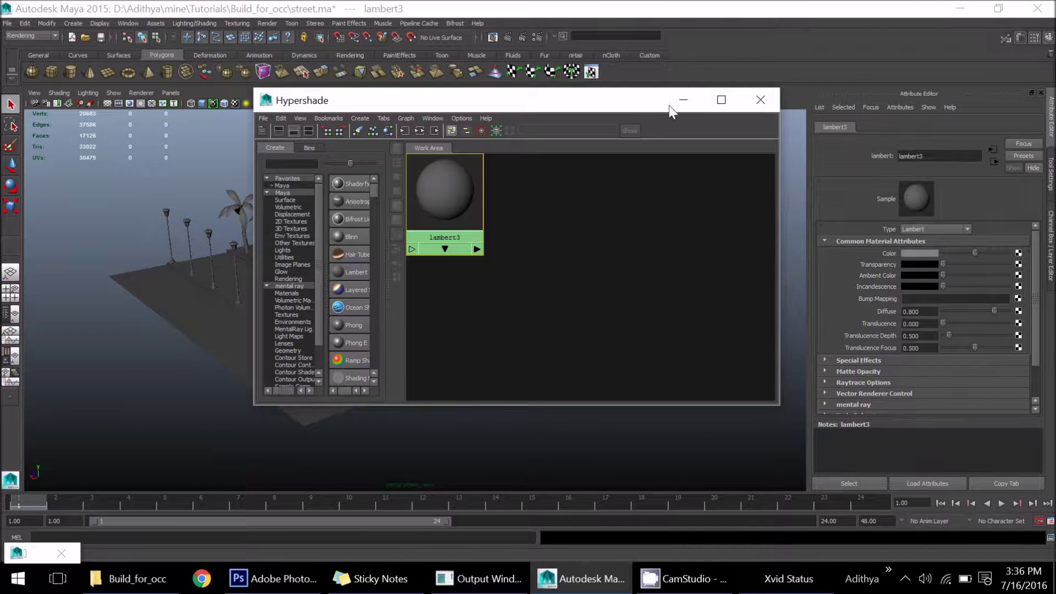
Find the mental ray mib_amb_occlusion node with the filter "amb" and connect it to the Lambert's Ambient Color
click(1018, 277)
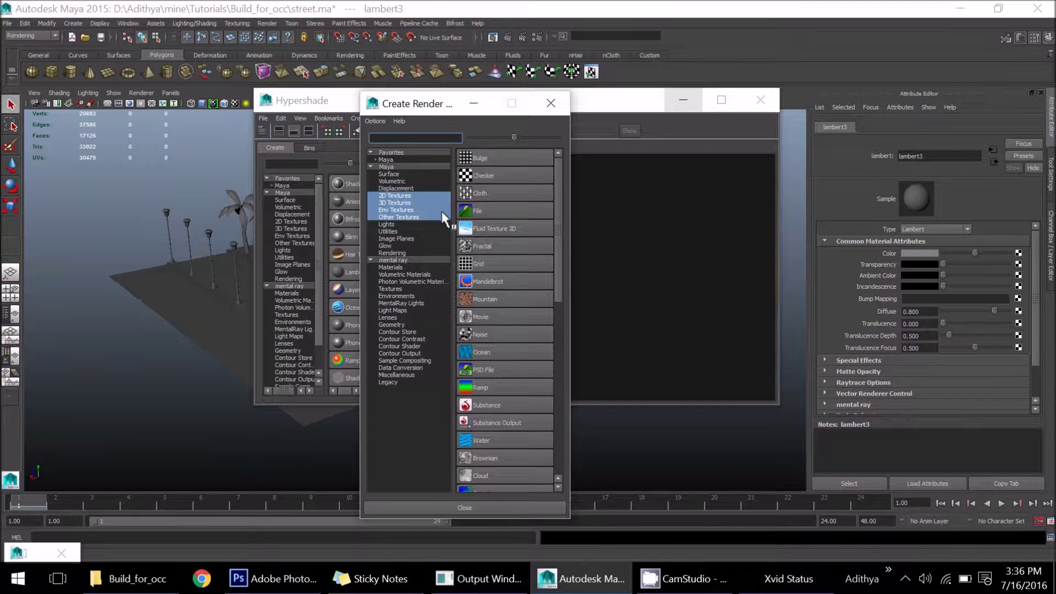
click(393, 260)
click(393, 138)
text(amb)
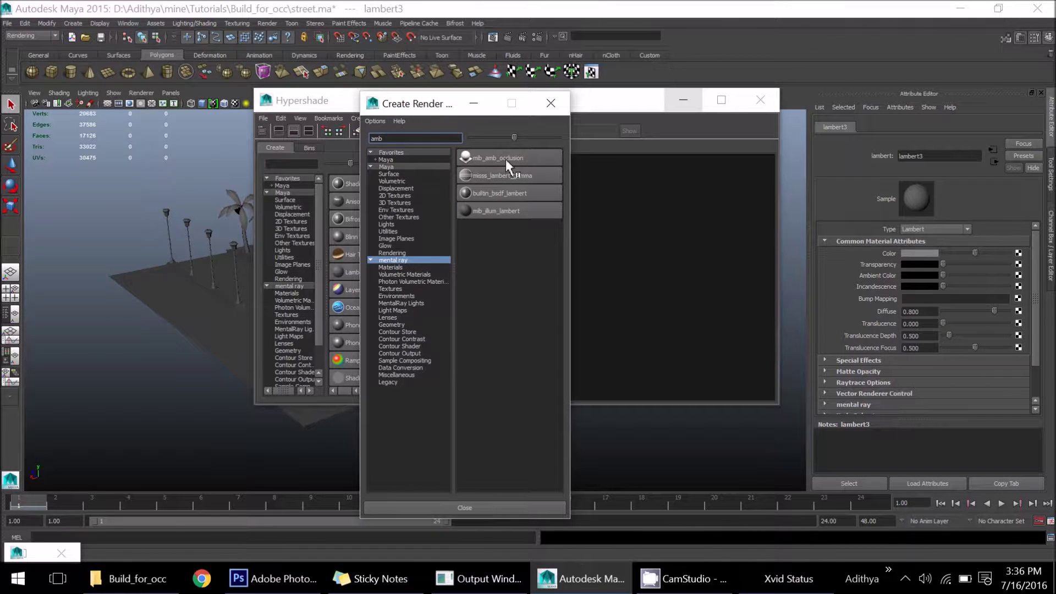
click(507, 159)
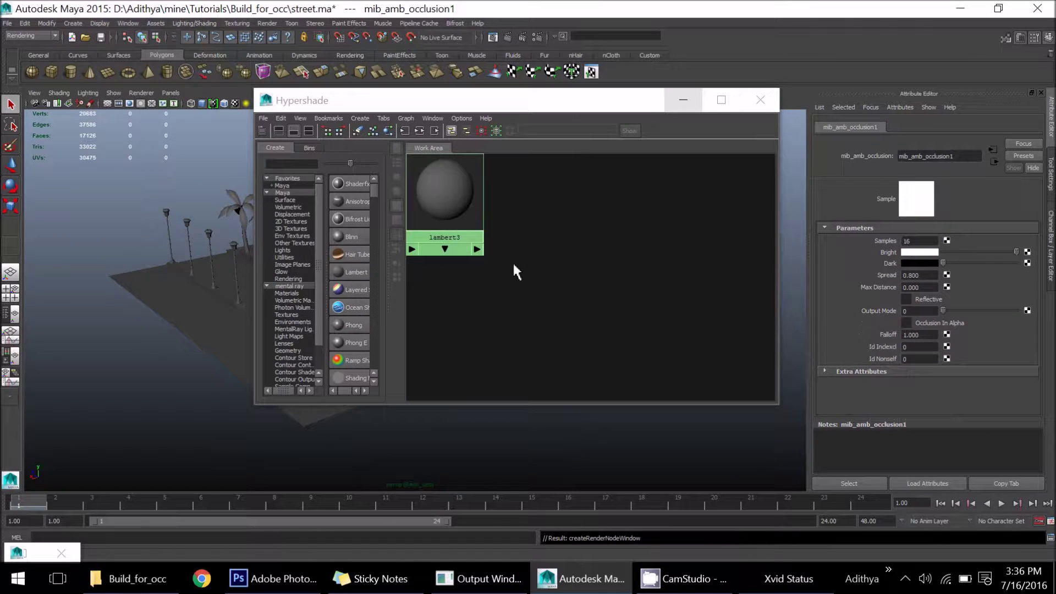
Set the ambient occlusion node's Samples to 64 and its Max Distance to 10
double_click(929, 240)
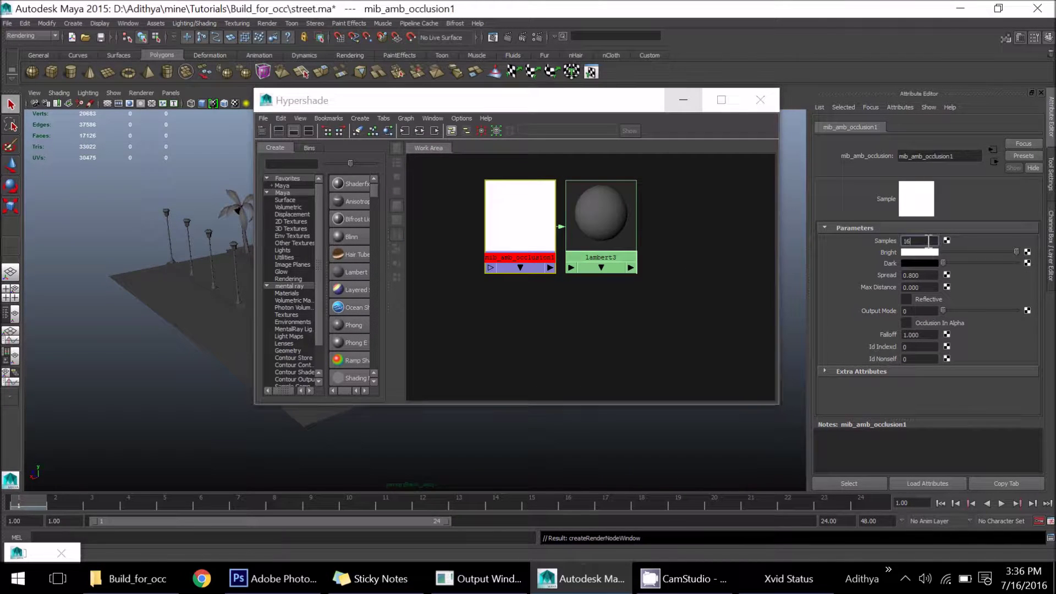
text(64)
double_click(927, 288)
text(2)
text(10)
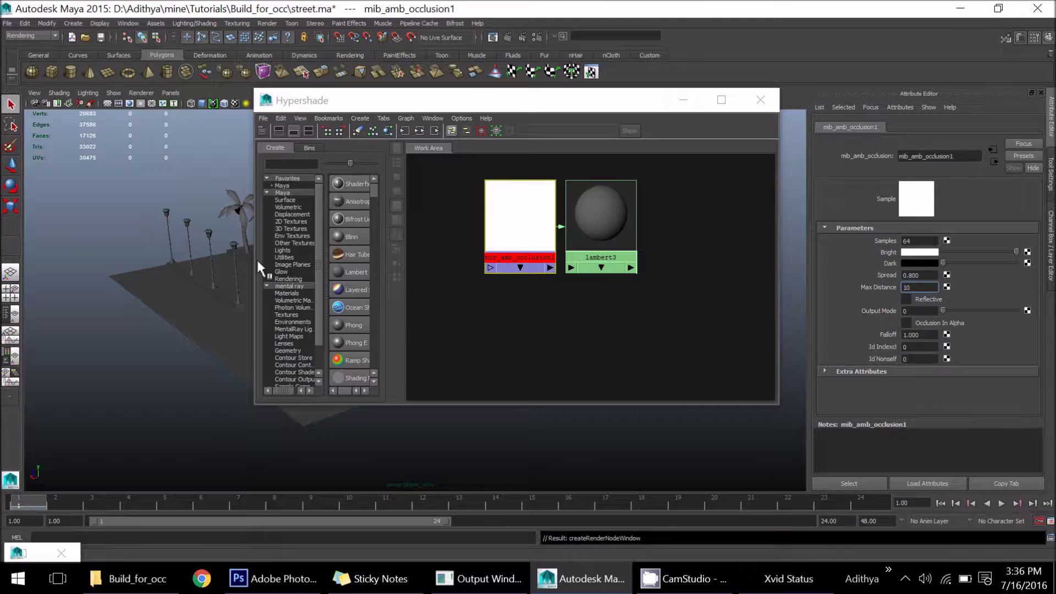
Reassign the Lambert material to the street mesh, put the Hypershade away and brighten the material's Color
click(201, 292)
right_click(585, 231)
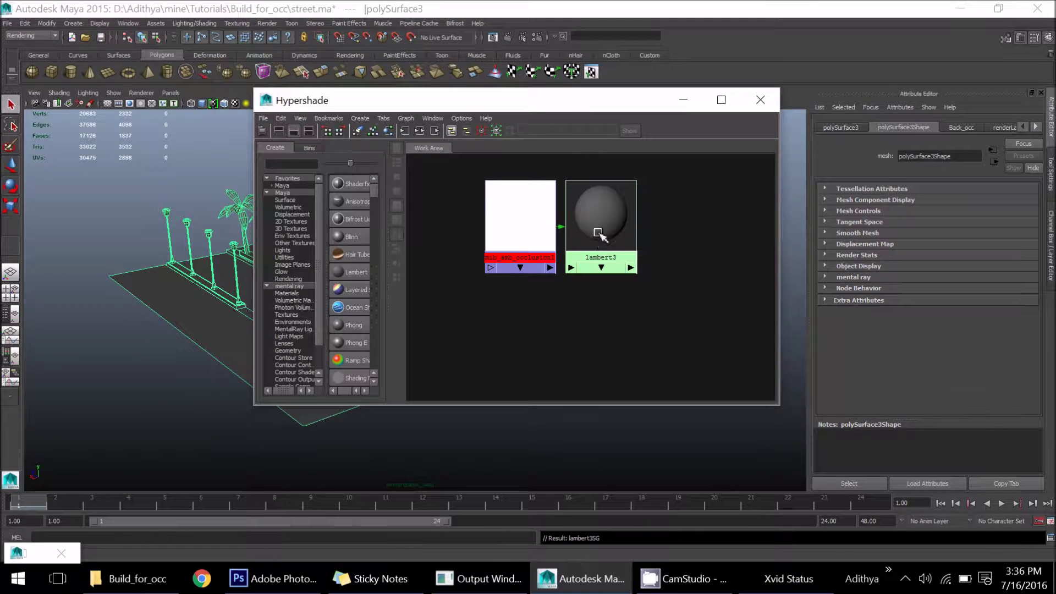
click(596, 224)
click(674, 102)
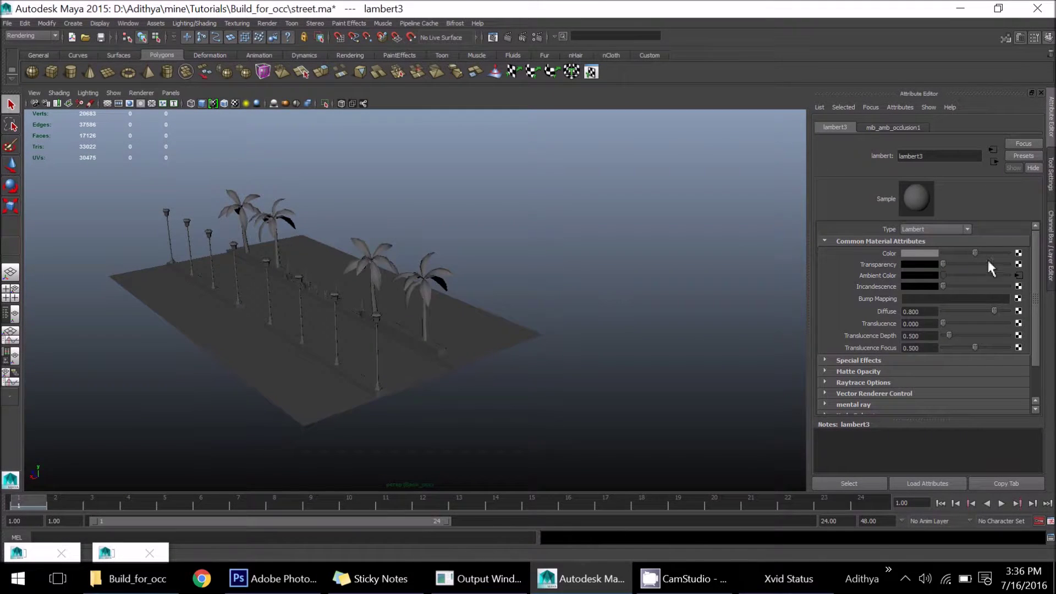
drag(988, 258, 1012, 257)
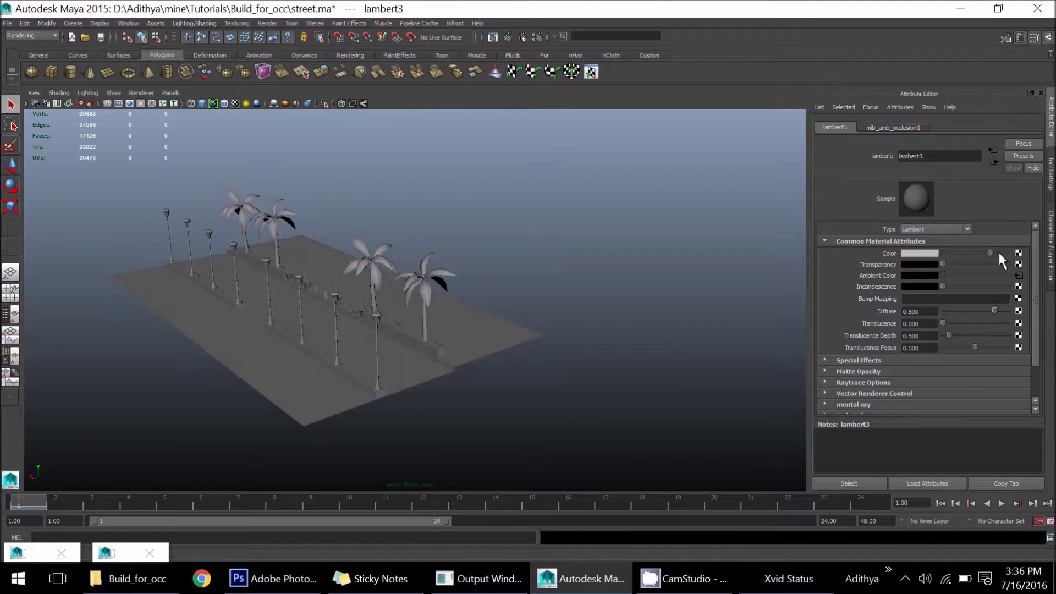
Select the combined street mesh and show the Channel Box and render layers again
click(601, 279)
alt+drag(532, 276, 561, 314)
click(266, 271)
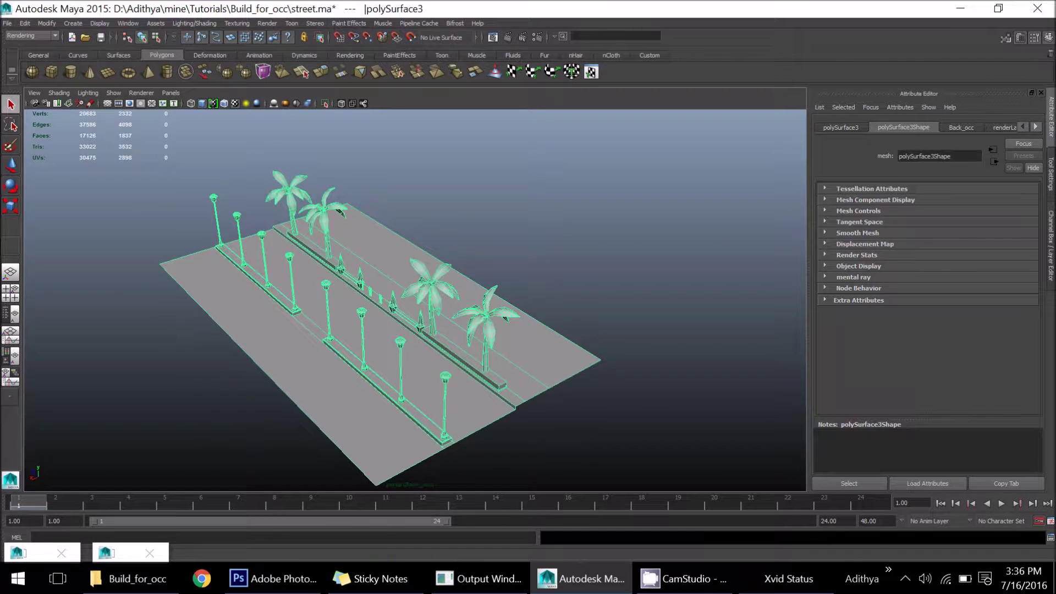
click(1051, 242)
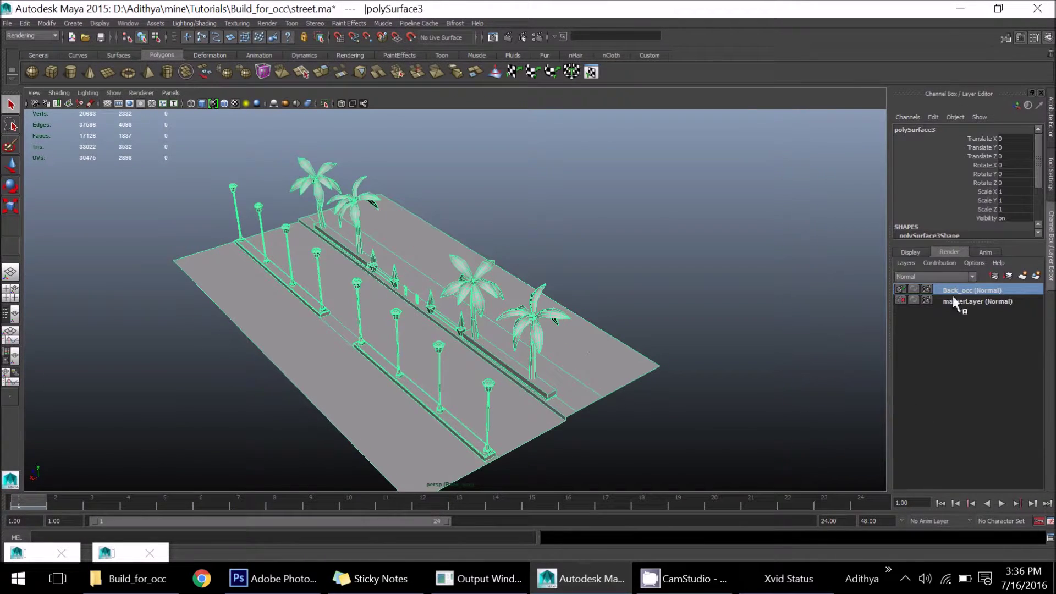
alt+drag(660, 278, 544, 241)
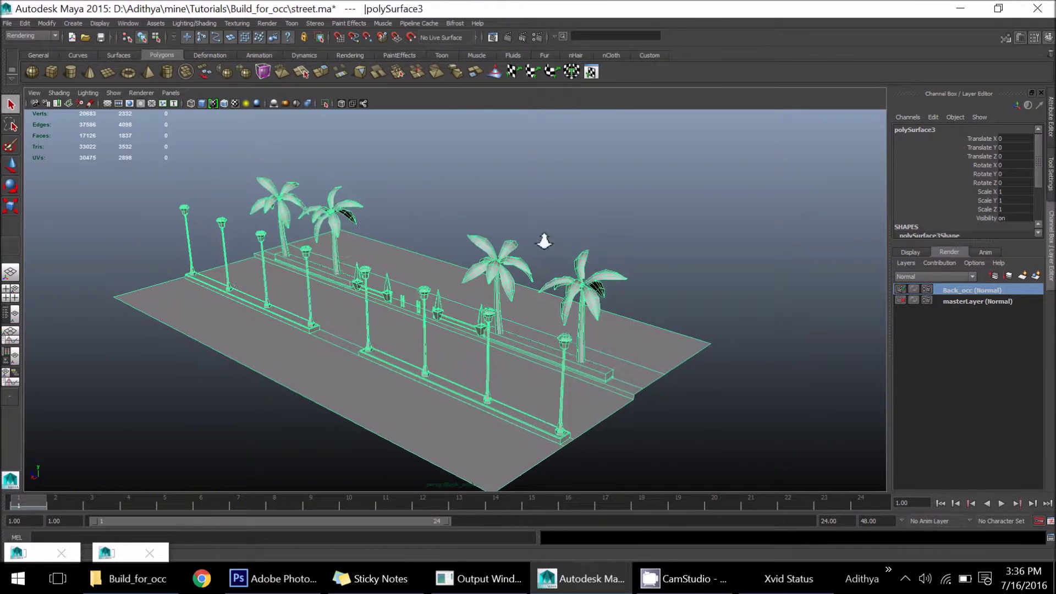
scroll(544, 241, up, 2)
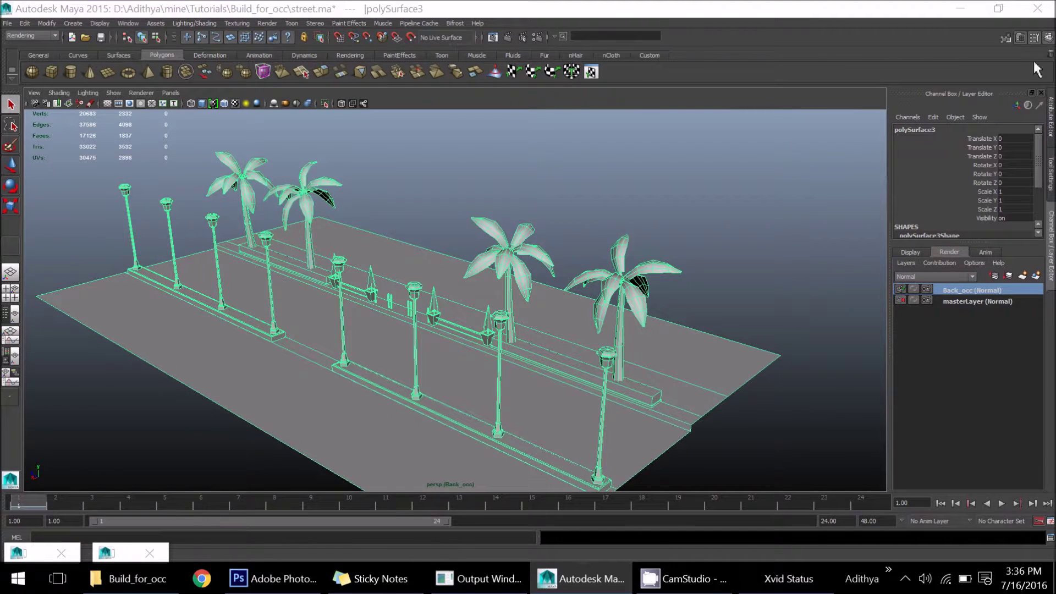
Set the renderer for the Back_occ layer to mental ray in the Render Settings
drag(673, 118, 443, 84)
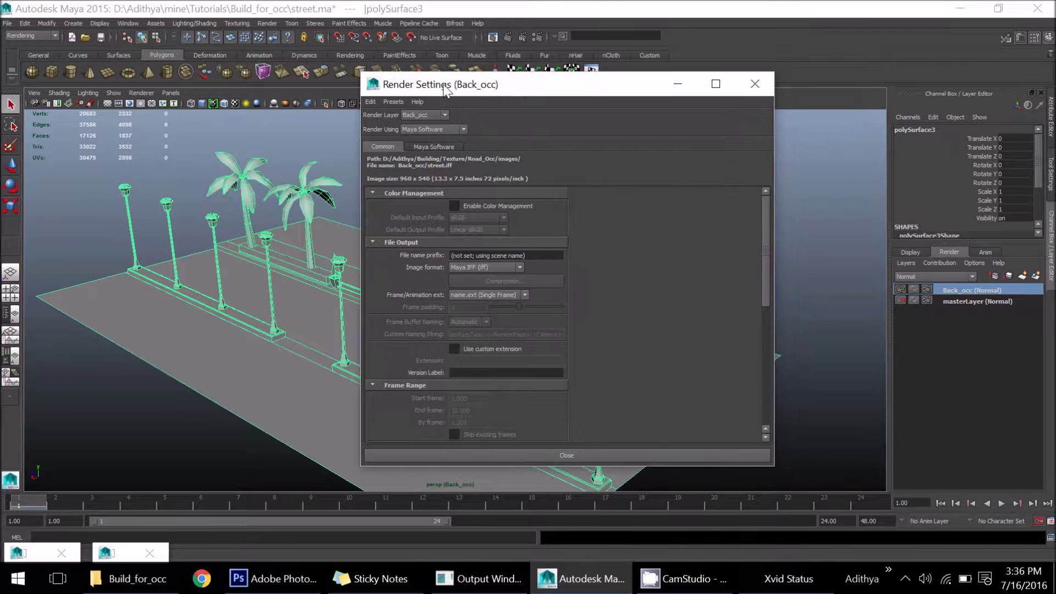
click(408, 131)
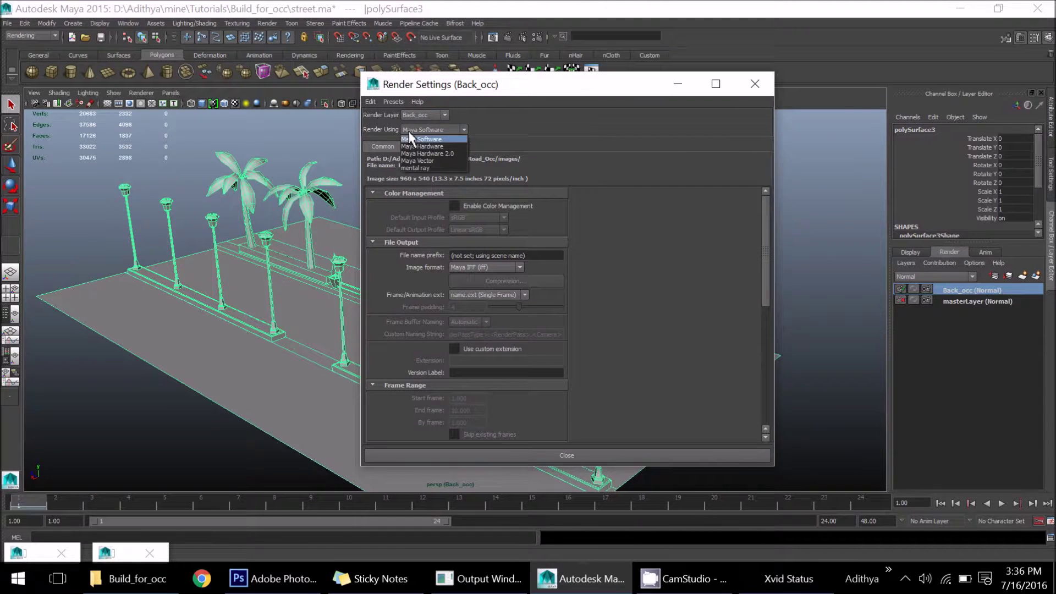
click(409, 168)
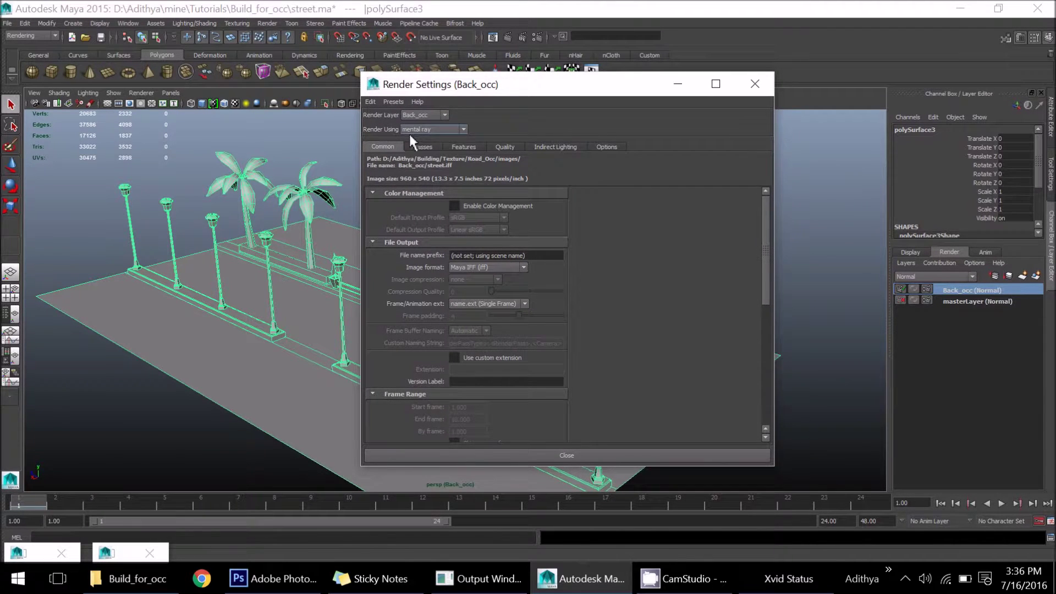
Enable Ambient Occlusion under the indirect lighting settings of Back_occ and close the Render Settings
click(547, 144)
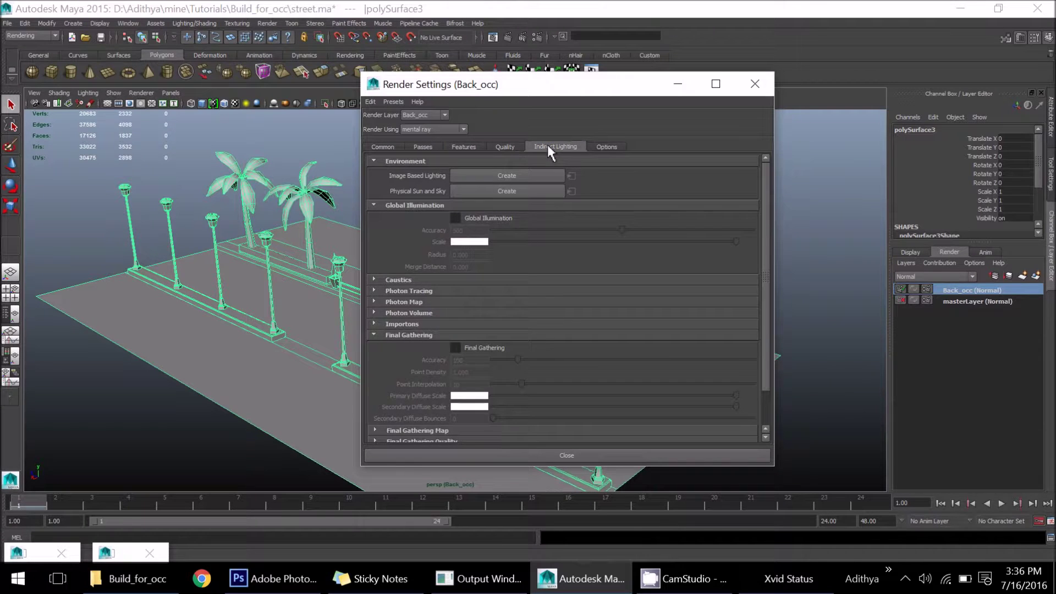
scroll(550, 231, down, 2)
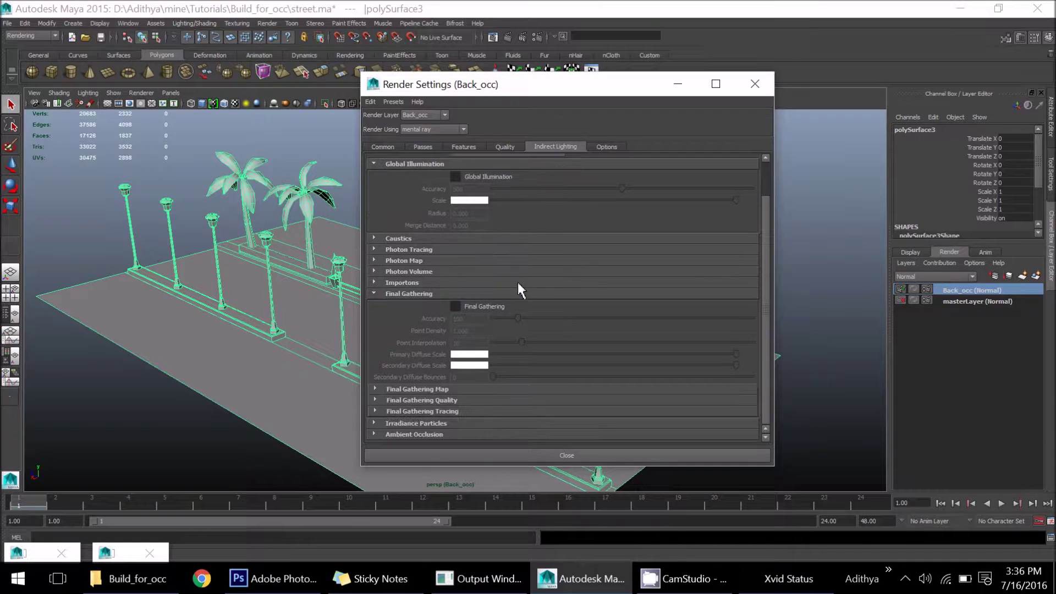
click(417, 435)
scroll(440, 402, down, 2)
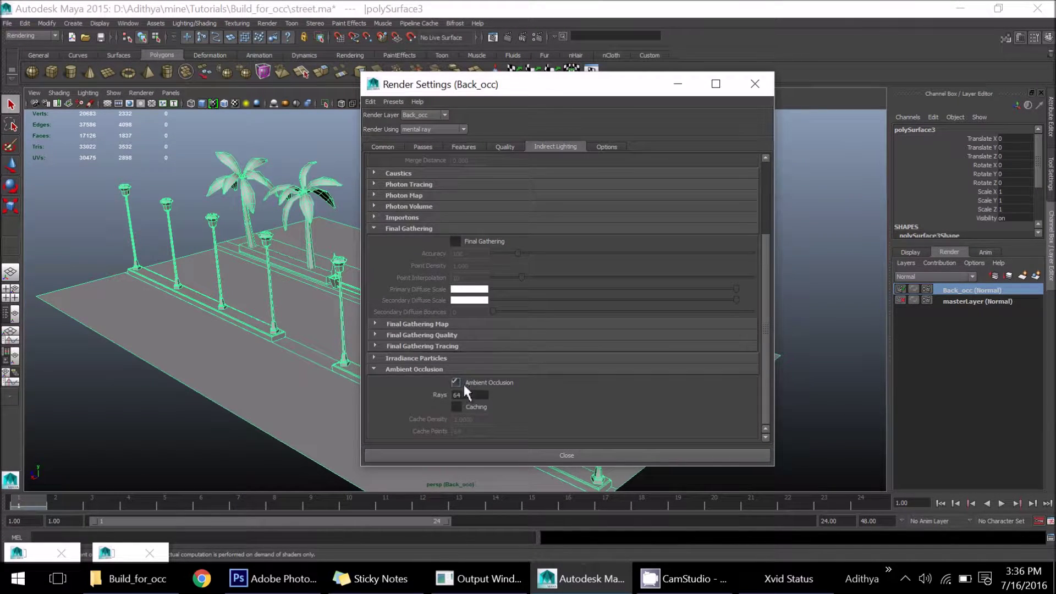
click(463, 381)
click(473, 395)
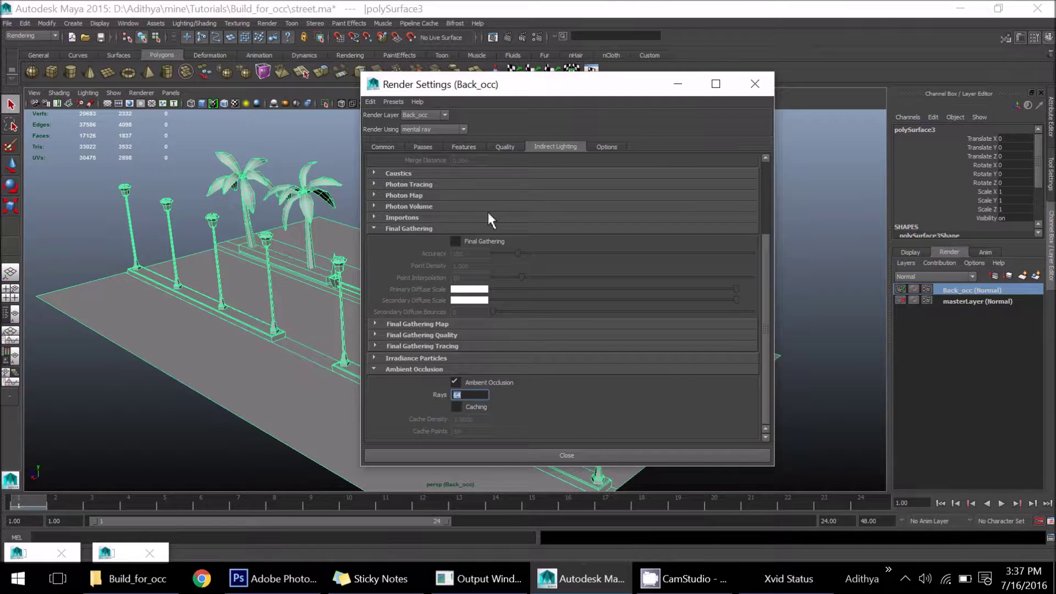
click(381, 148)
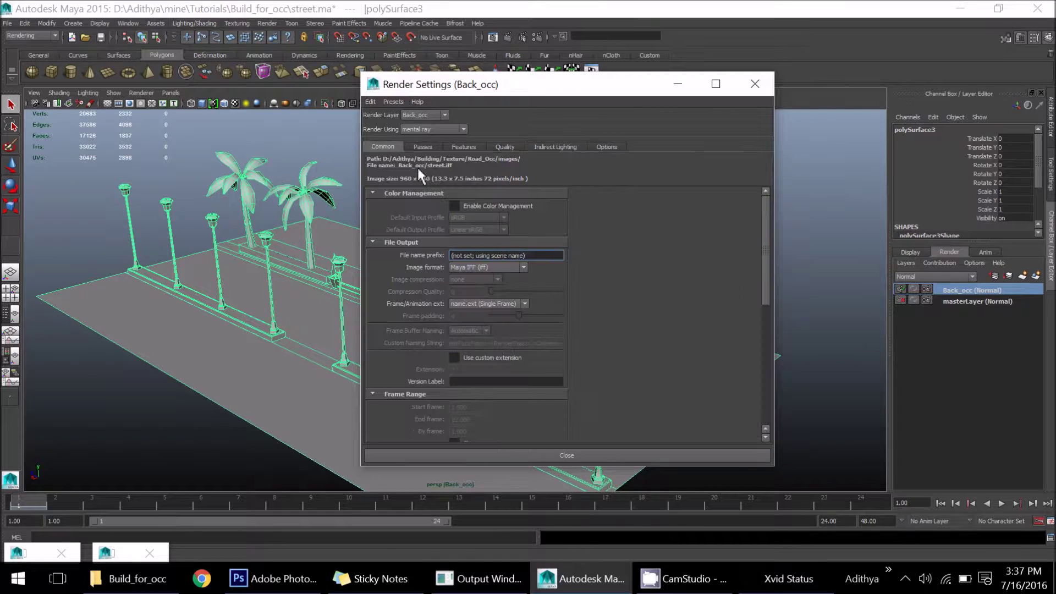
click(755, 83)
Open the mental ray Batch Bake options from the Rendering menu set and reset them to their defaults
click(696, 216)
alt+right_drag(625, 230, 506, 242)
alt+middle_drag(507, 242, 569, 218)
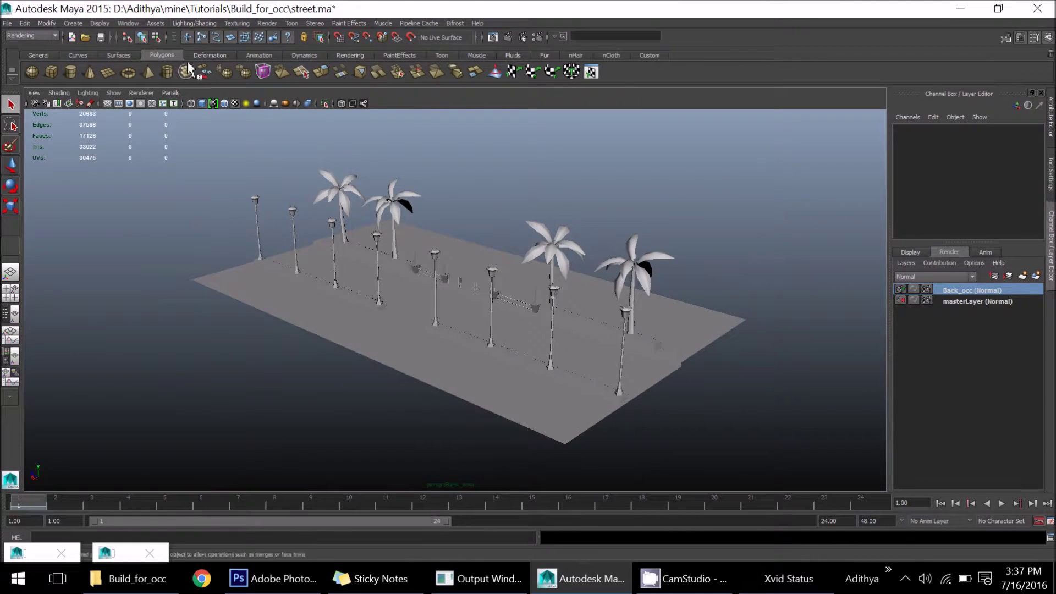
click(46, 35)
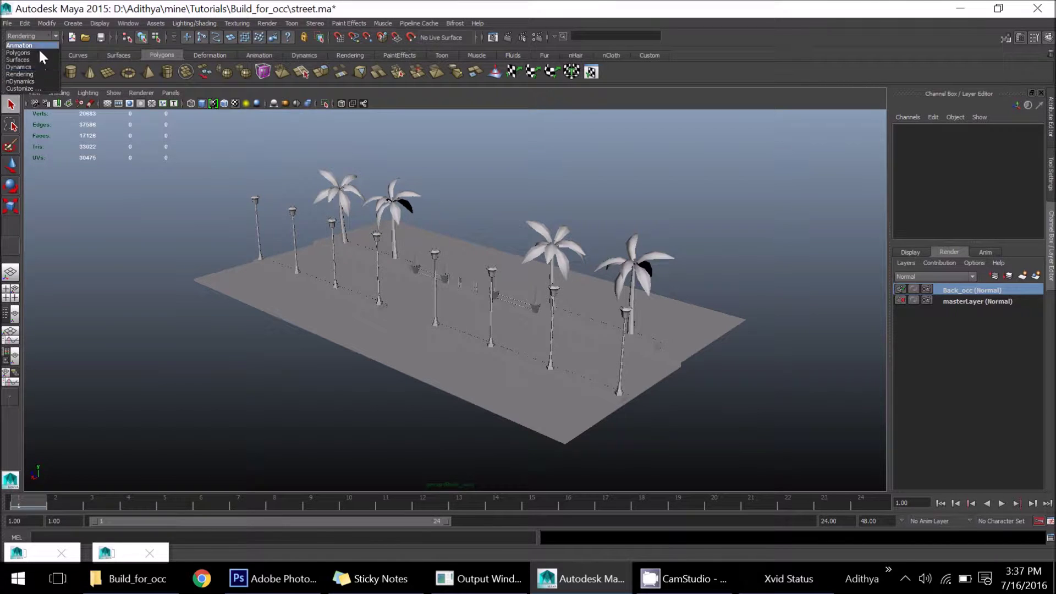
click(34, 73)
click(183, 23)
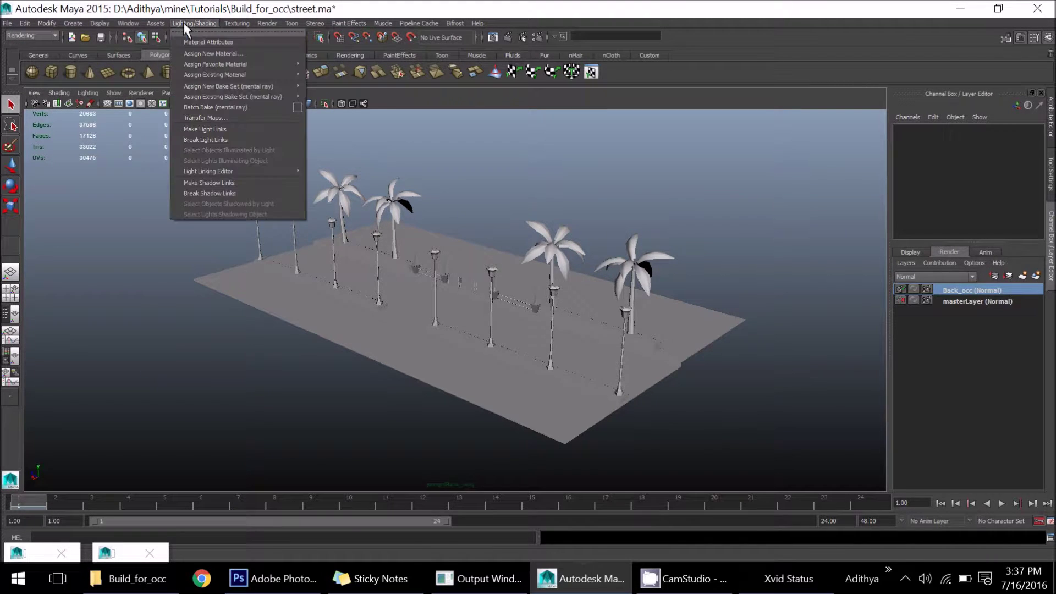
click(296, 109)
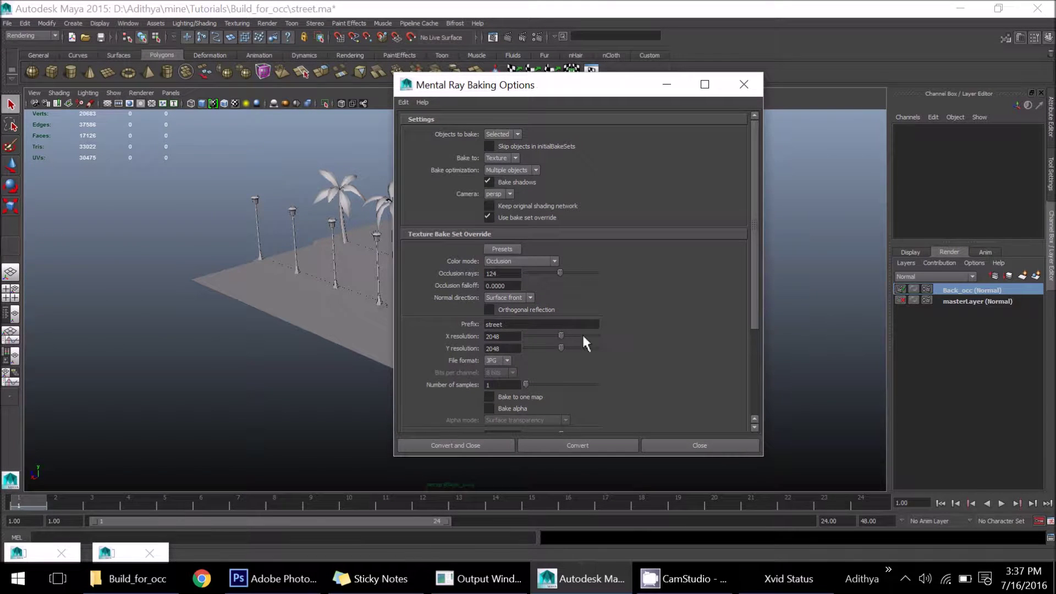
double_click(525, 325)
click(404, 102)
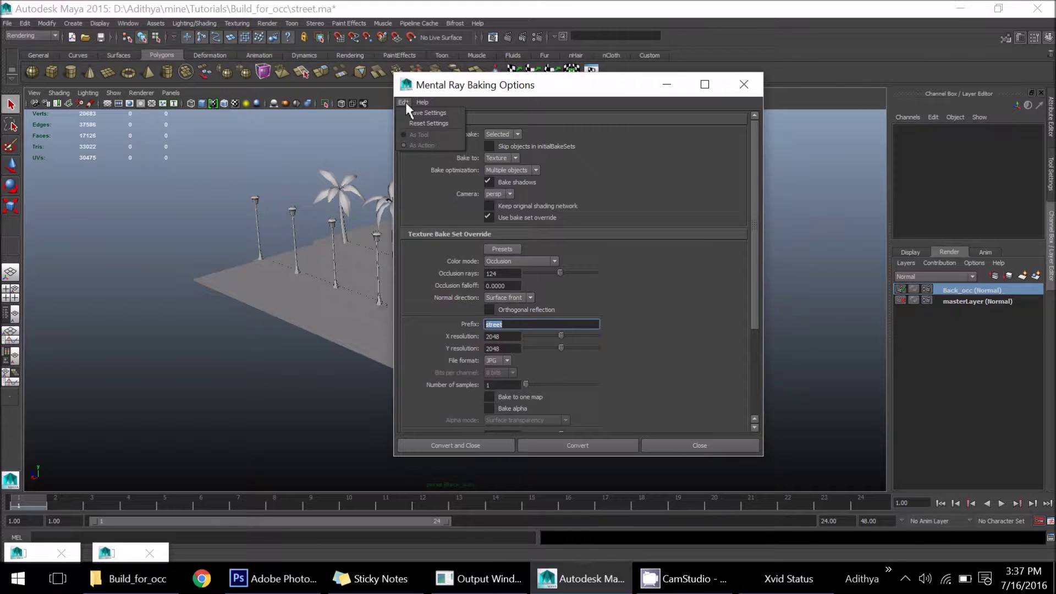
click(408, 125)
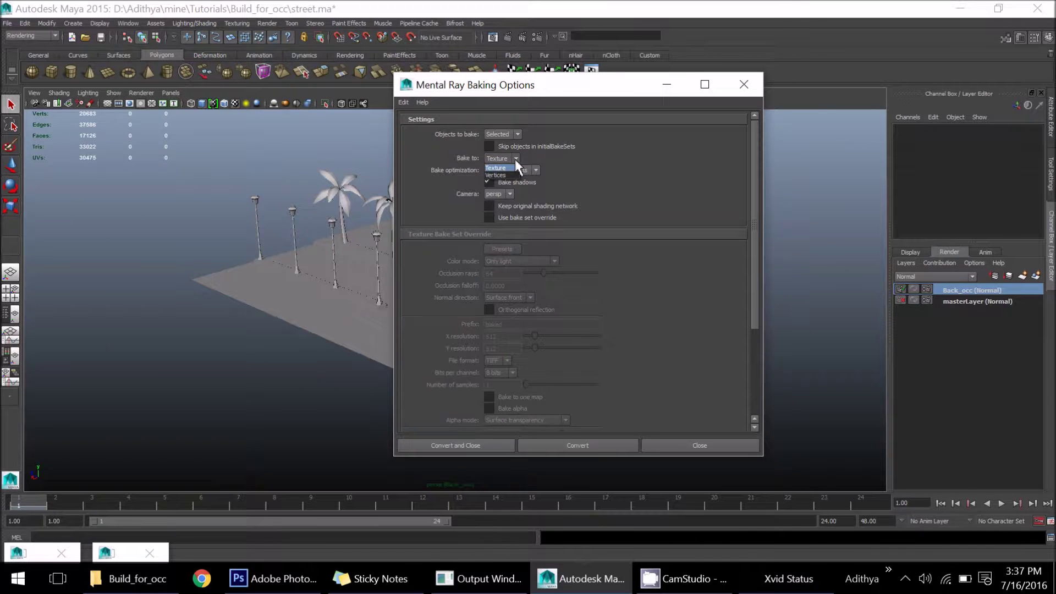
Select the combined street mesh and enable the bake set override in the baking options
click(291, 211)
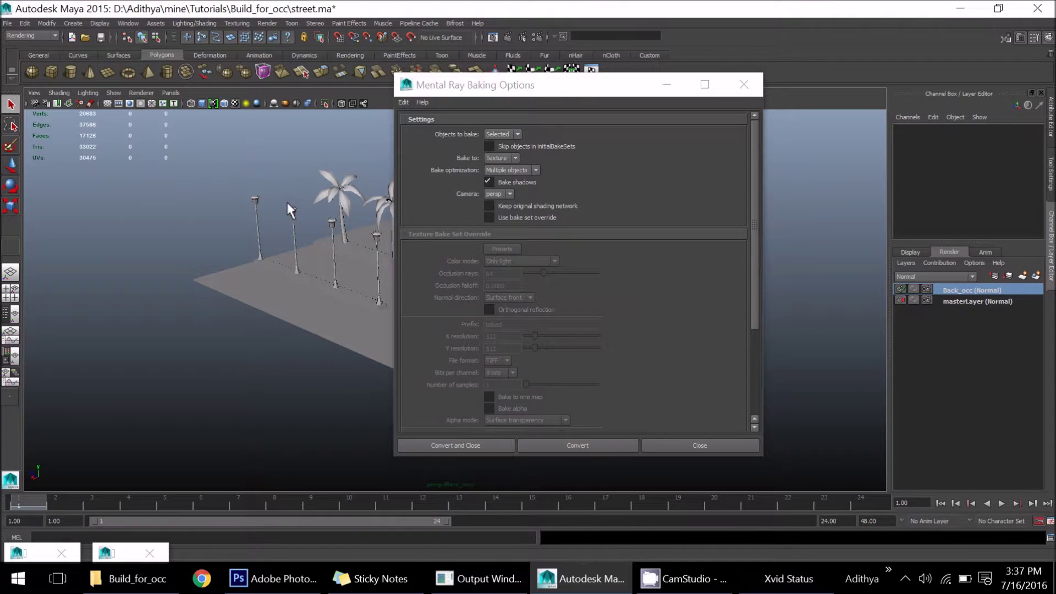
click(336, 310)
click(538, 218)
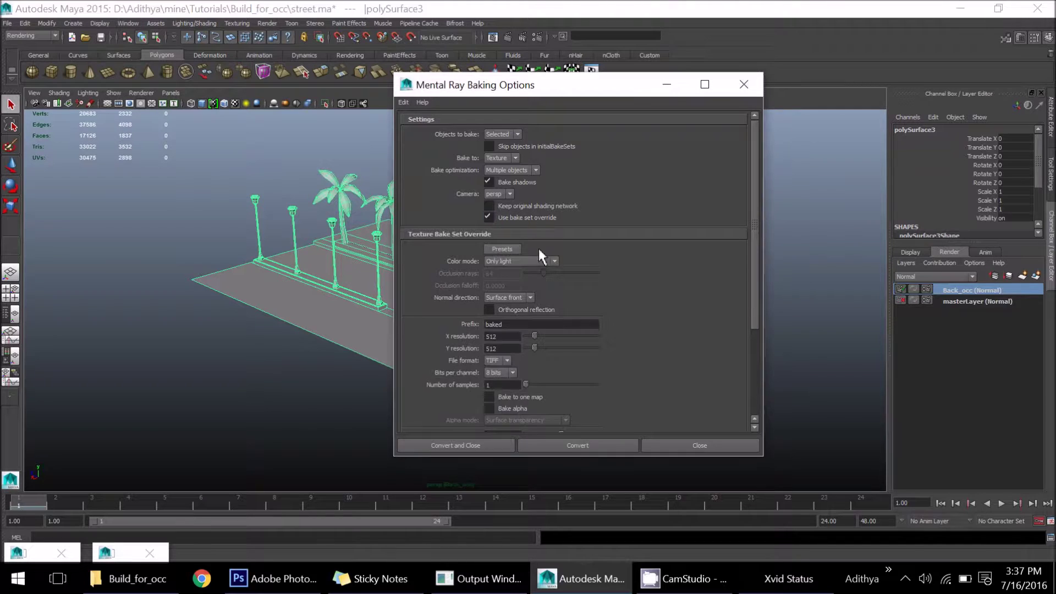
Set the baked texture's X and Y resolution to 2048 and its file format to JPG
drag(754, 236, 746, 300)
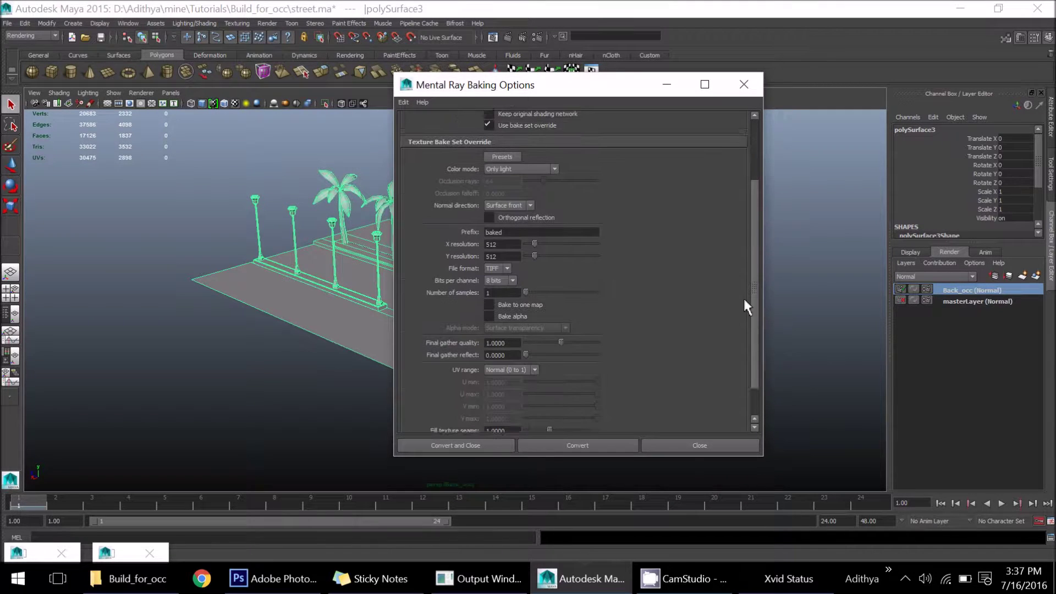
drag(490, 239, 505, 240)
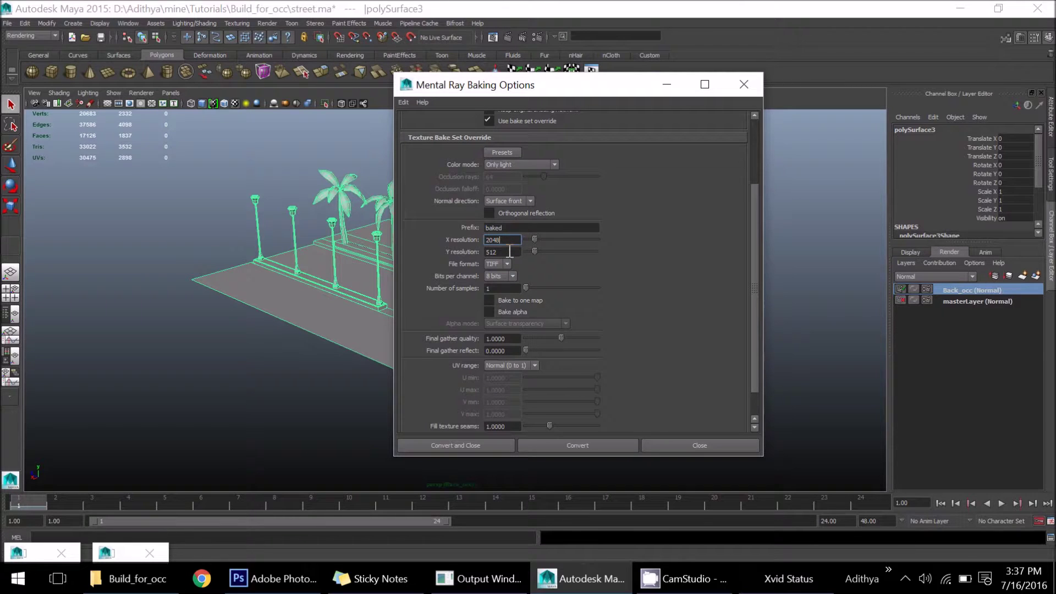
key(Tab)
text(2048)
click(506, 265)
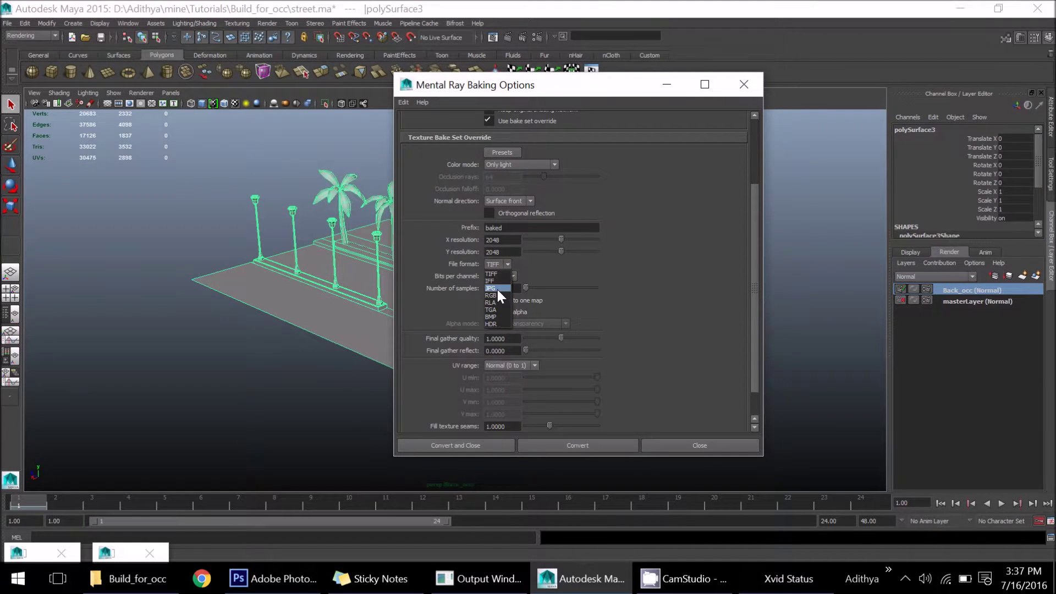
click(498, 290)
Set the bake's color mode to Occlusion, then bake the street mesh and close the options
drag(751, 283, 759, 215)
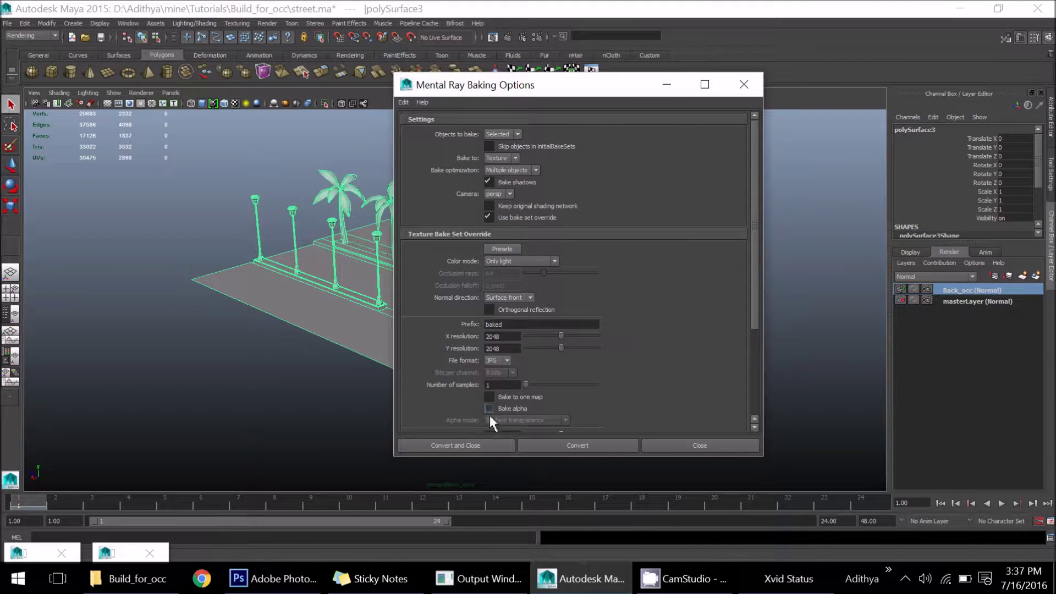
click(517, 263)
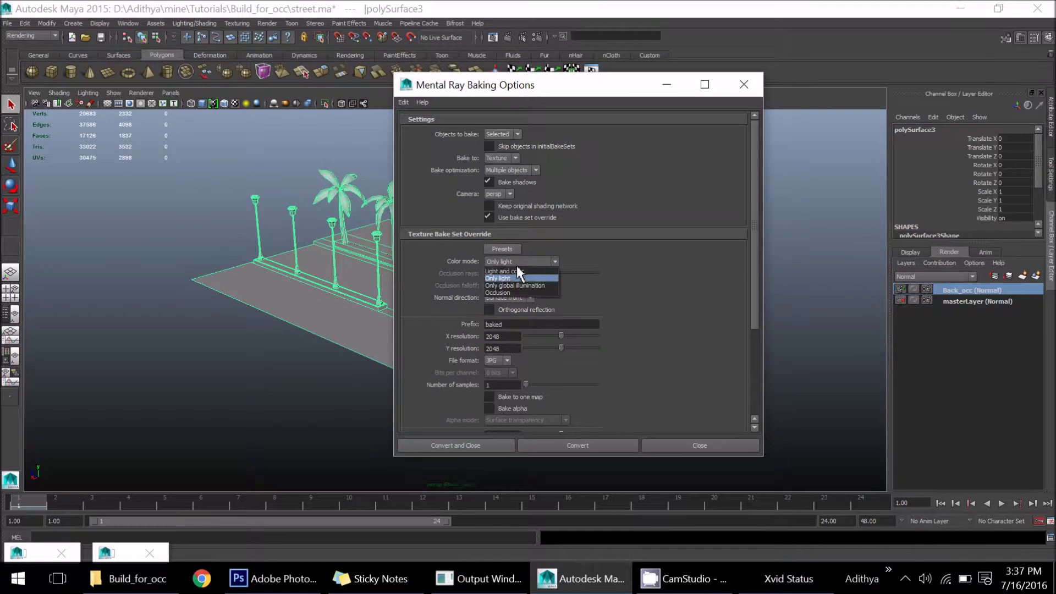
click(512, 290)
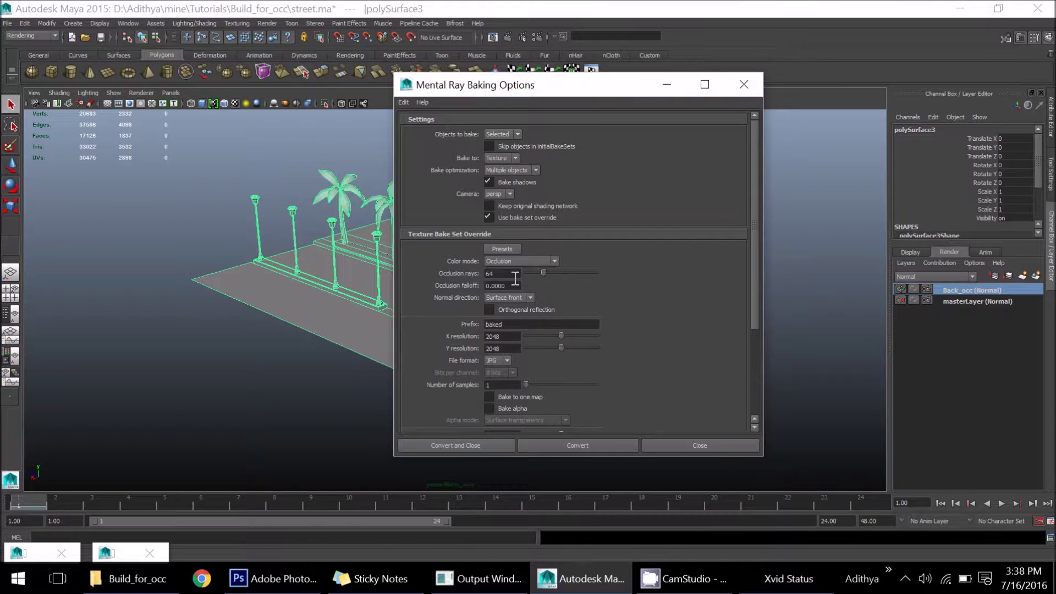
click(519, 264)
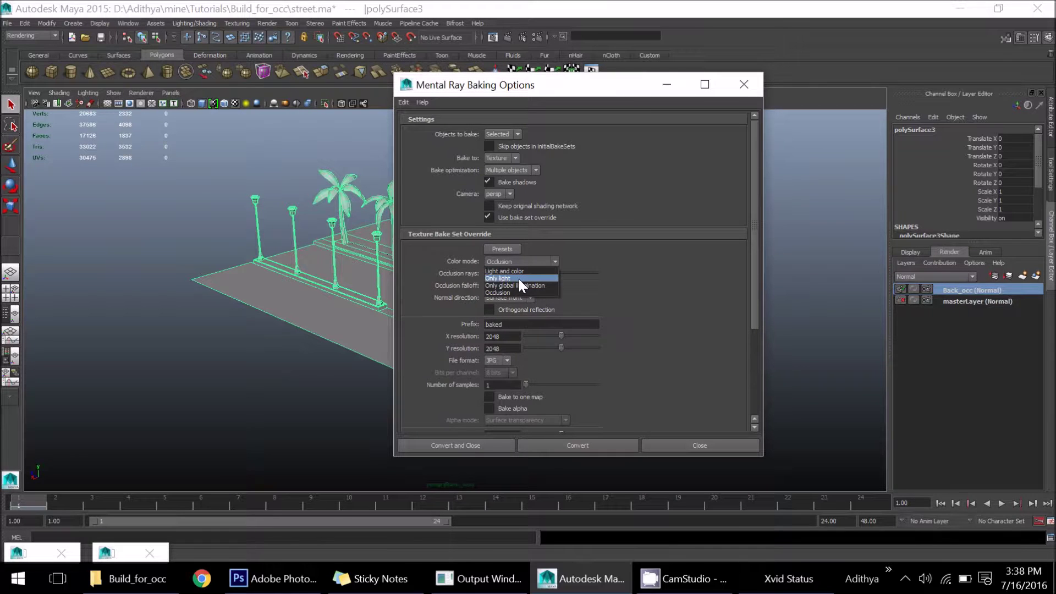
click(507, 292)
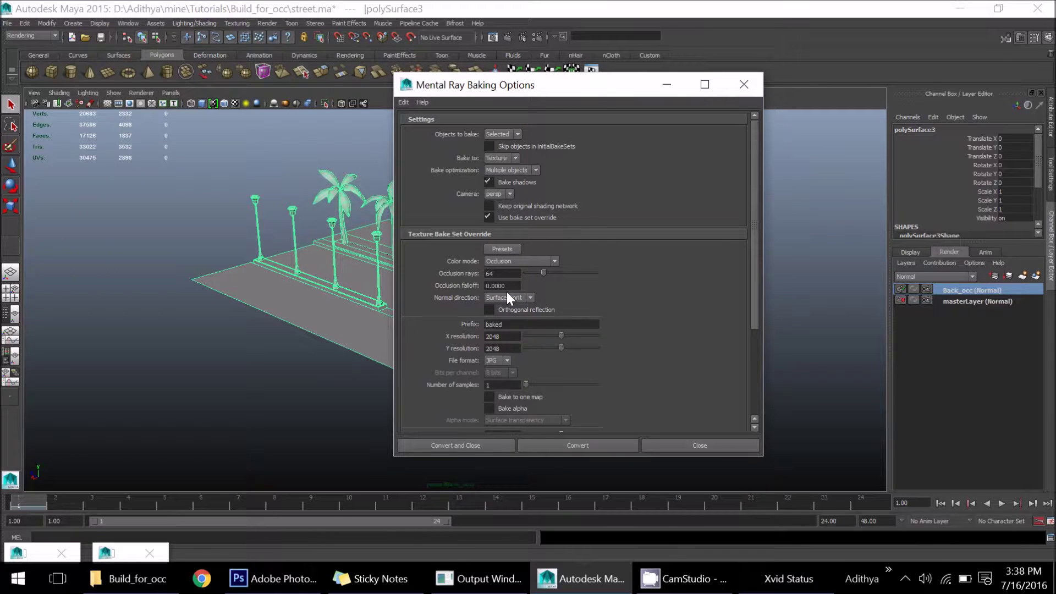
click(490, 445)
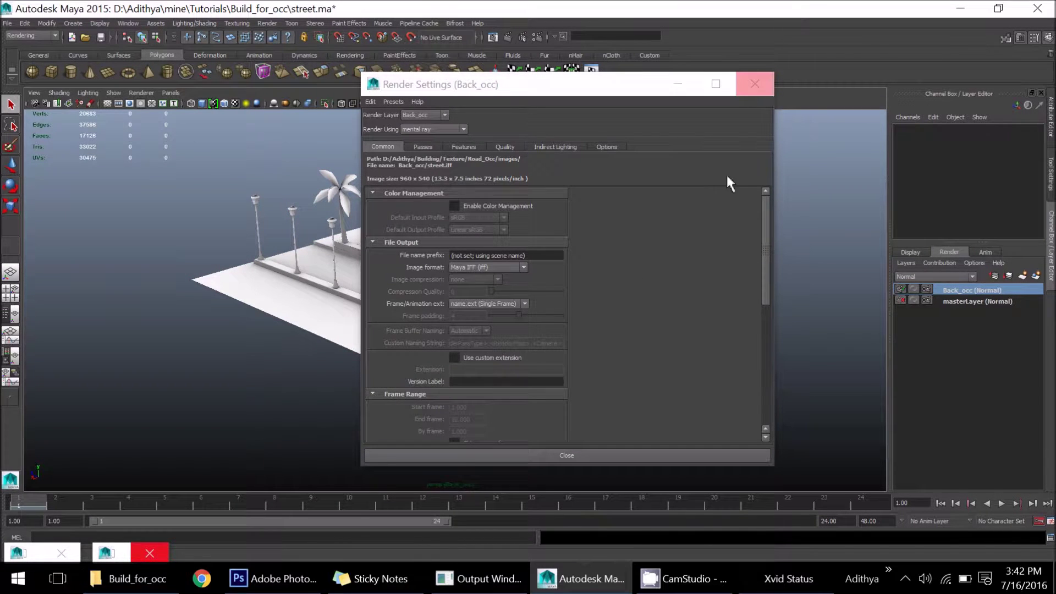
Close the Render Settings and examine the baked occlusion on the street, curbs, lamps and palms from several angles
scroll(768, 236, down, 5)
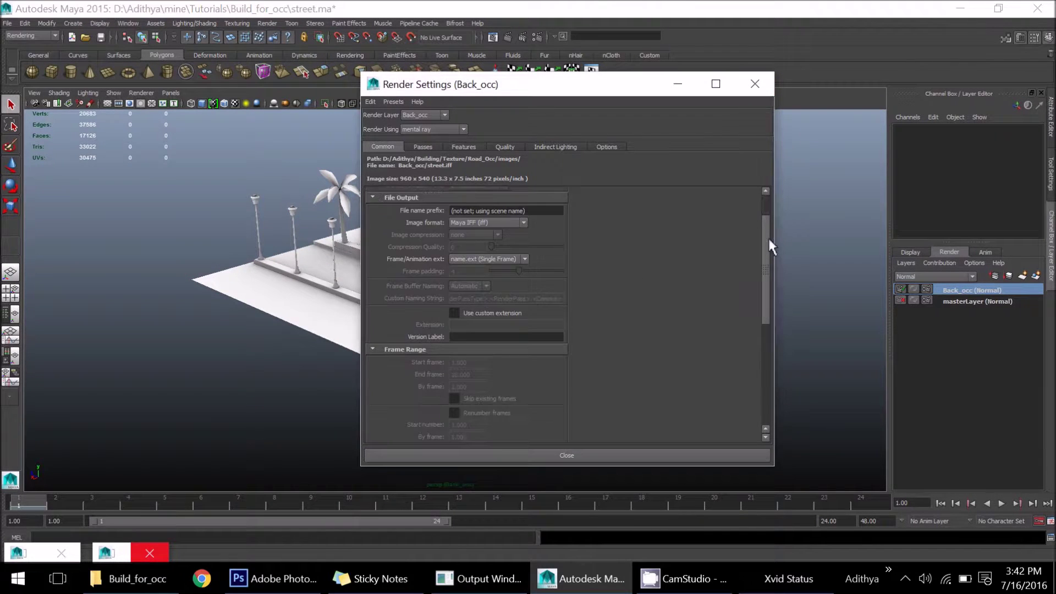
click(755, 84)
alt+drag(749, 263, 666, 313)
mouse_move(666, 314)
alt+right_down()
mouse_move(620, 349)
mouse_move(679, 330)
alt+right_up()
alt+middle_drag(610, 309, 596, 245)
alt+right_drag(500, 257, 554, 338)
alt+drag(553, 337, 394, 339)
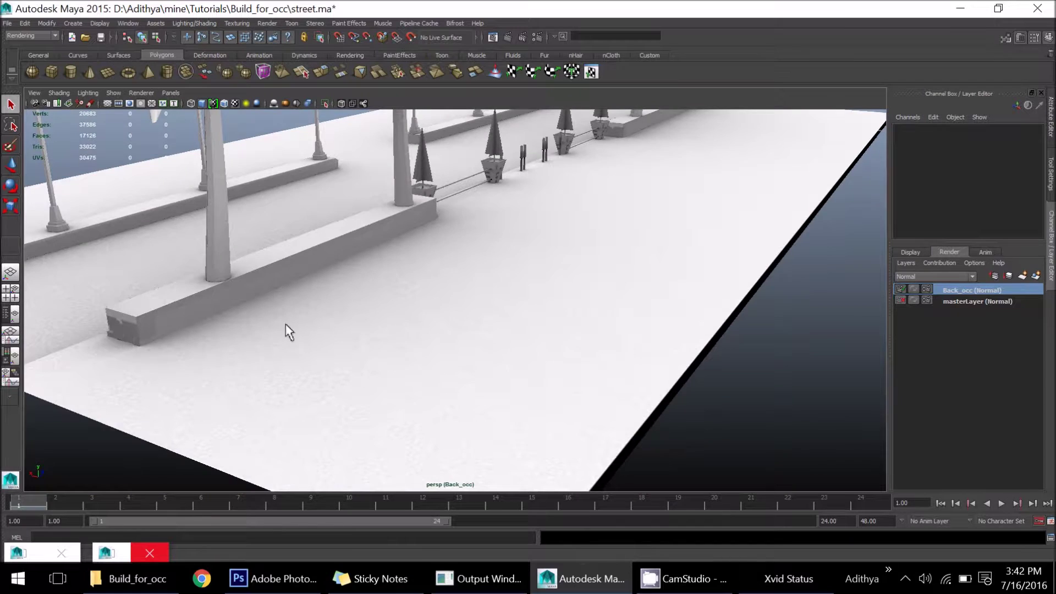
alt+drag(286, 326, 520, 328)
alt+middle_drag(484, 305, 638, 325)
alt+right_drag(550, 308, 429, 292)
alt+drag(429, 291, 304, 290)
alt+middle_drag(349, 312, 332, 233)
alt+drag(333, 233, 302, 242)
alt+right_drag(319, 247, 419, 281)
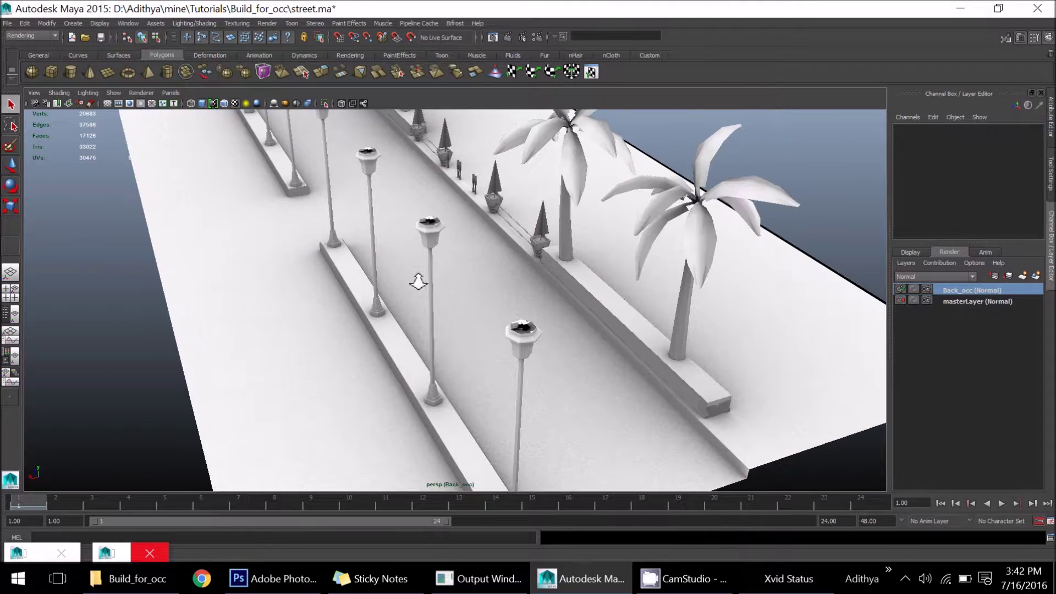
alt+drag(429, 302, 474, 275)
alt+right_drag(448, 272, 381, 261)
alt+middle_drag(399, 256, 386, 282)
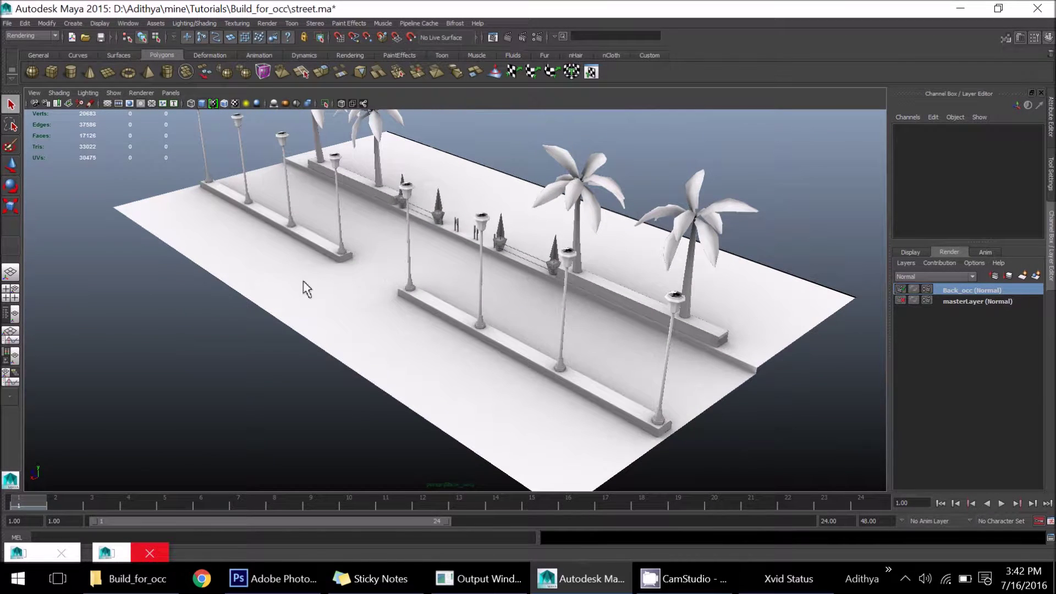
Switch to File Explorer and open the lightMap folder inside Road_Occ, renderData and mentalray
click(240, 577)
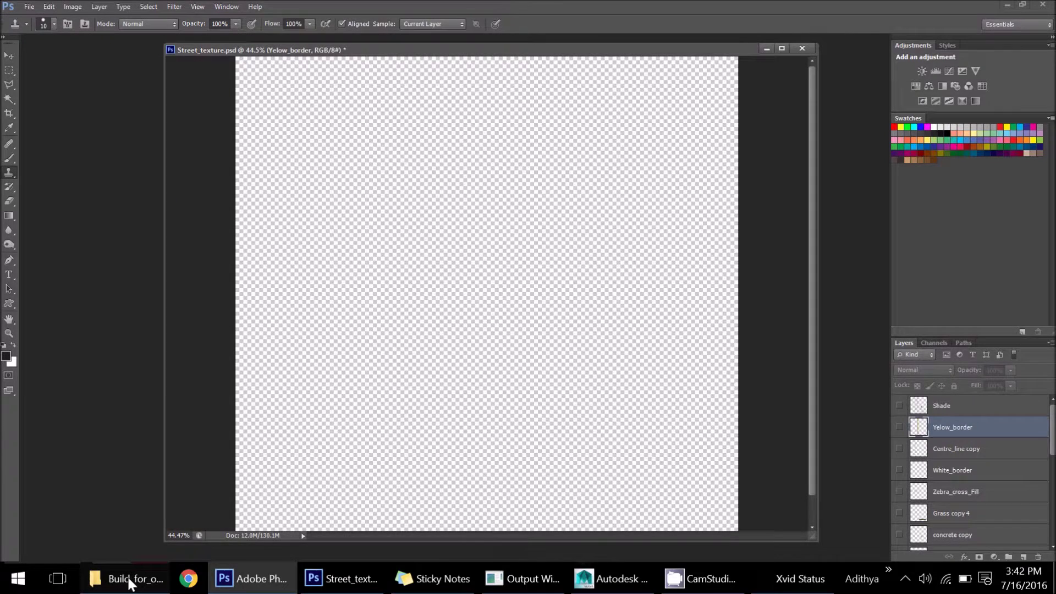
click(130, 581)
double_click(365, 134)
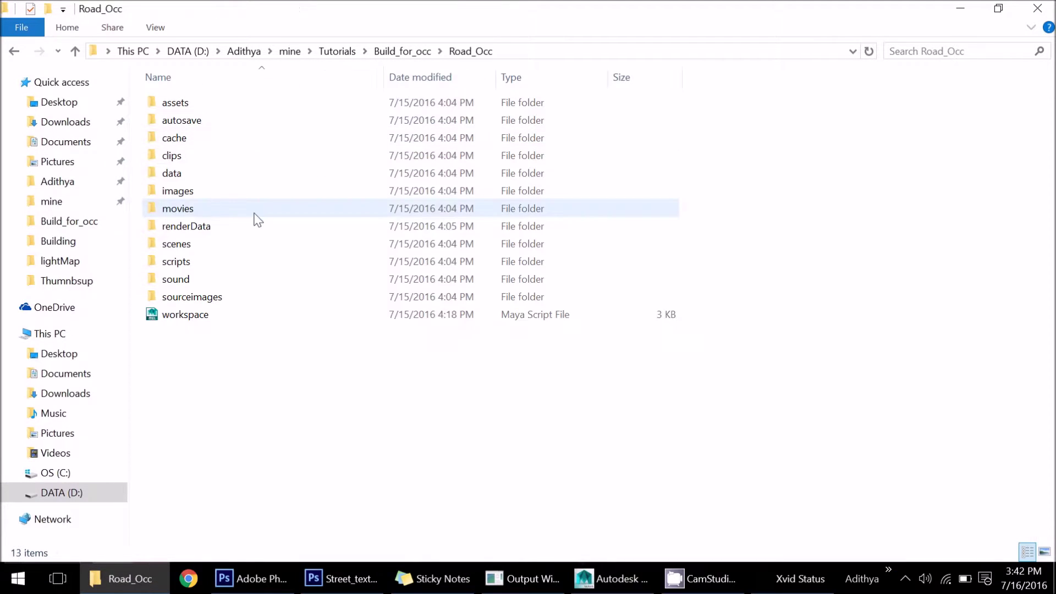
double_click(201, 228)
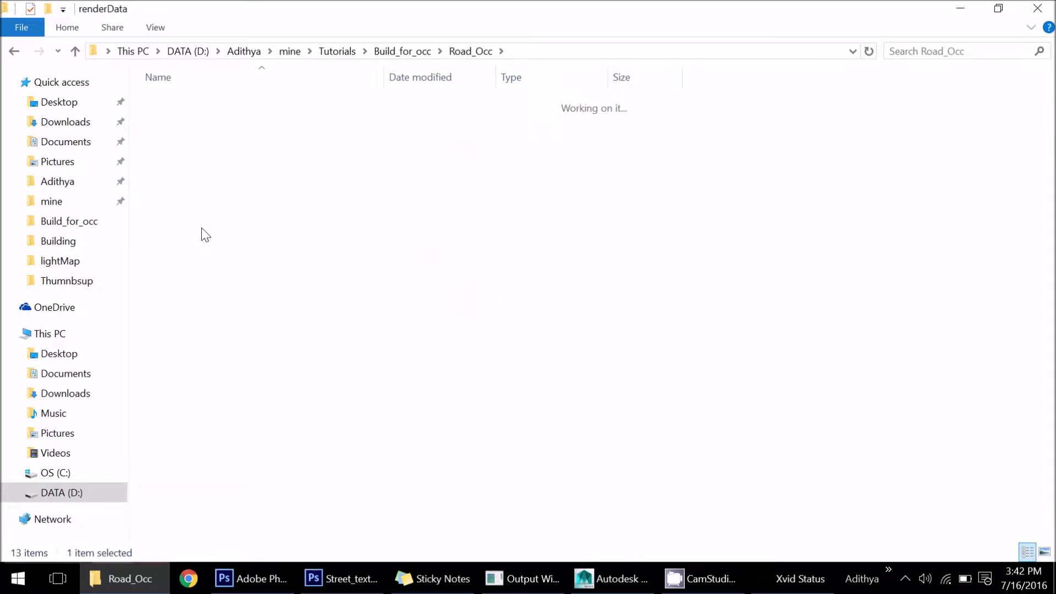
double_click(192, 149)
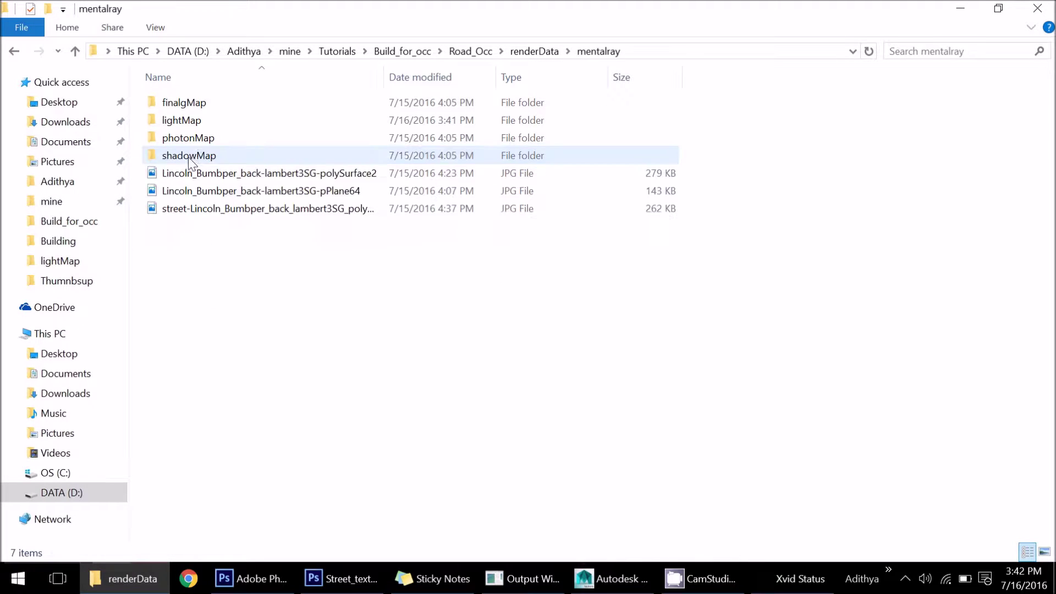
double_click(190, 119)
Place the baked-lambert3SG-_polySurface3 image into Street_texture.psd in Photoshop
click(255, 93)
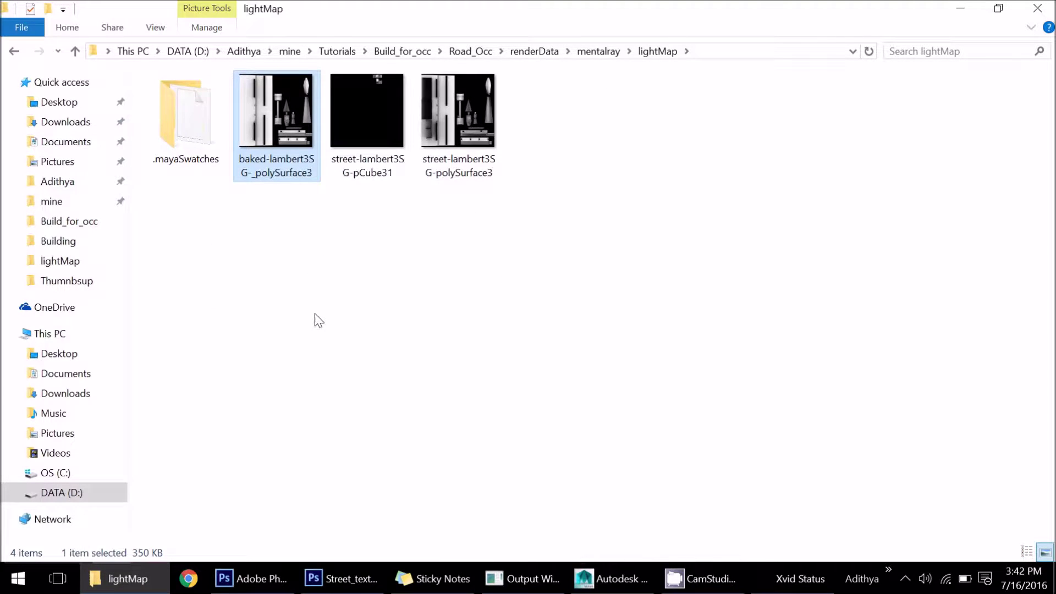
drag(267, 105, 385, 360)
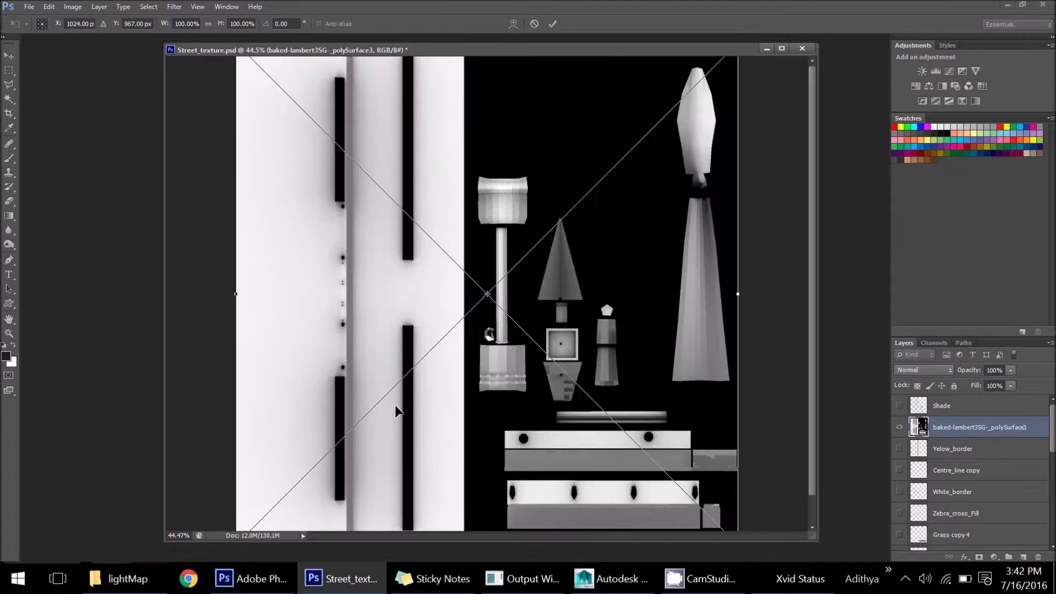
key(Return)
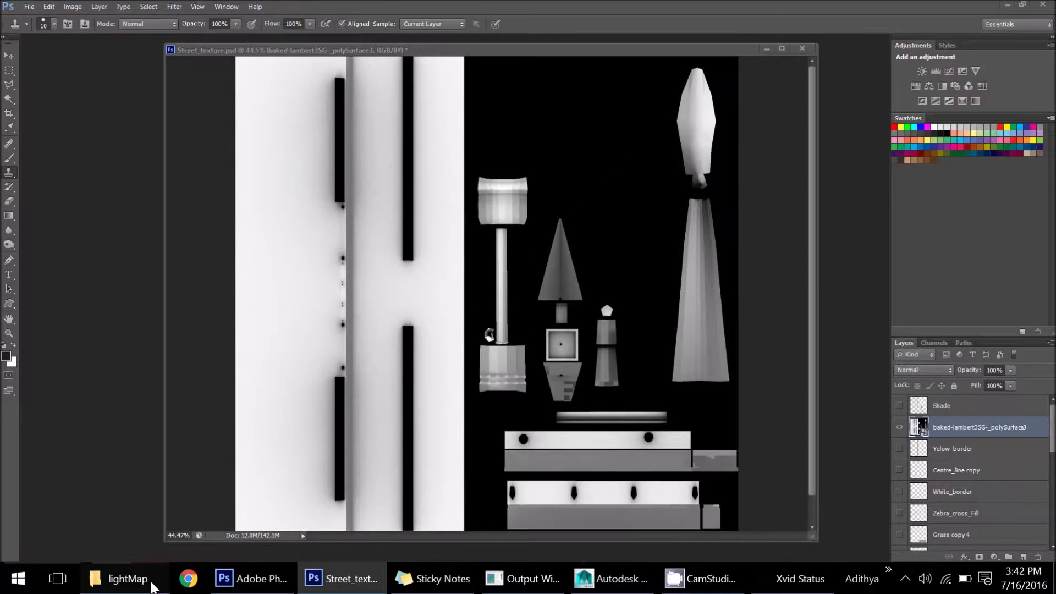
Place the Street_uv image from the Build_for_occ folder into Street_texture.psd as well
click(132, 578)
click(533, 51)
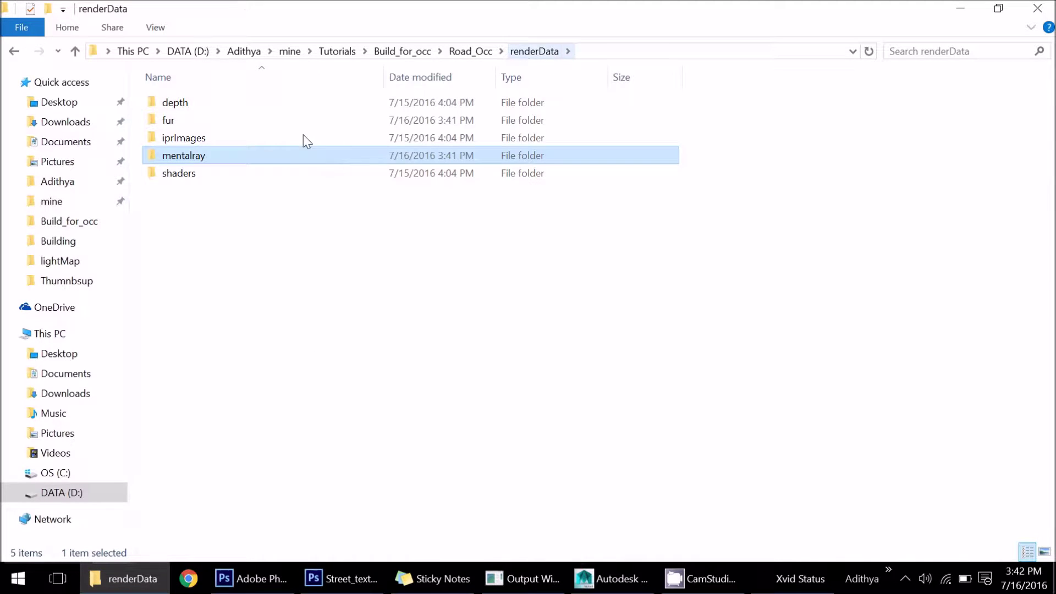
click(491, 53)
click(426, 53)
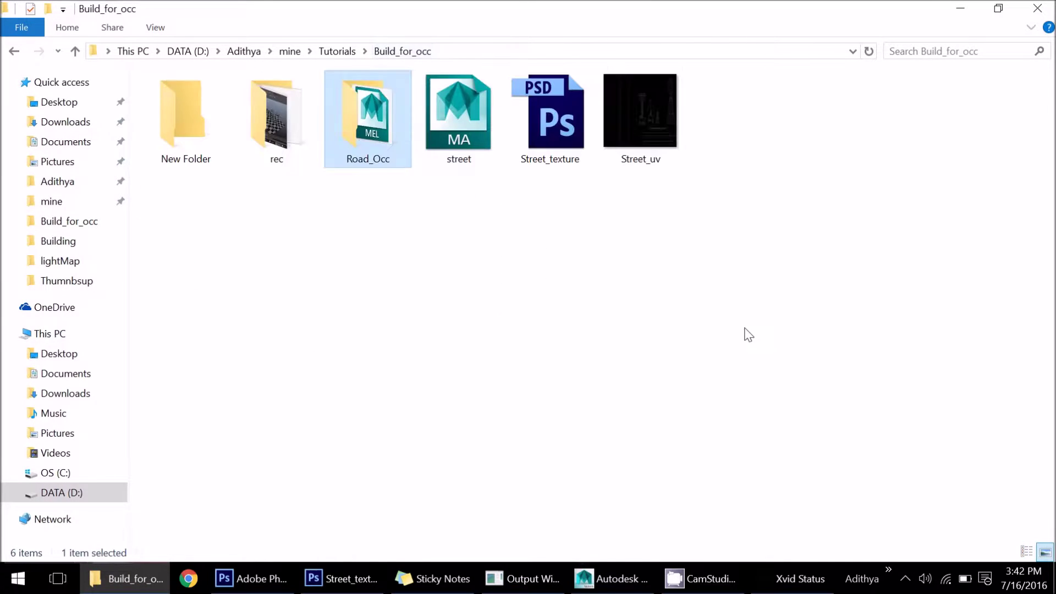
drag(656, 147, 393, 467)
key(Return)
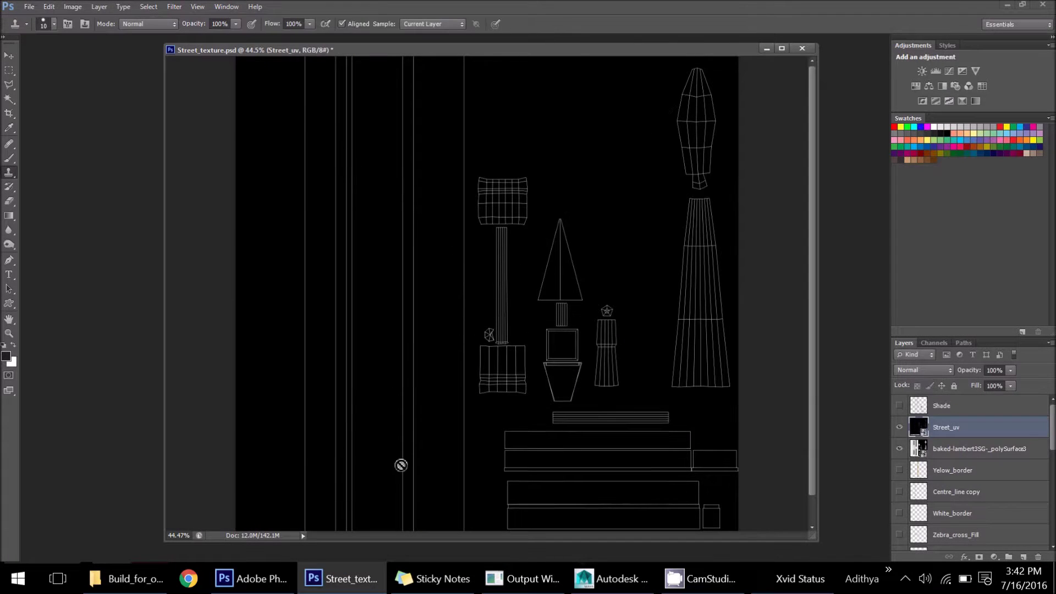
Move the Street_uv layer to the top of the stack and the baked occlusion layer directly beneath it
click(976, 451)
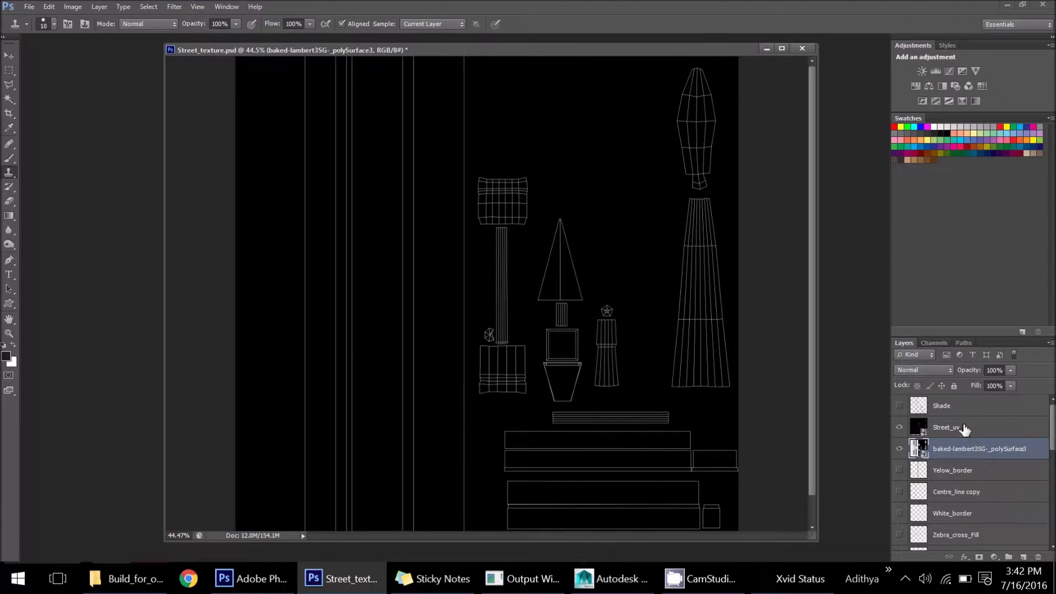
drag(965, 429, 964, 401)
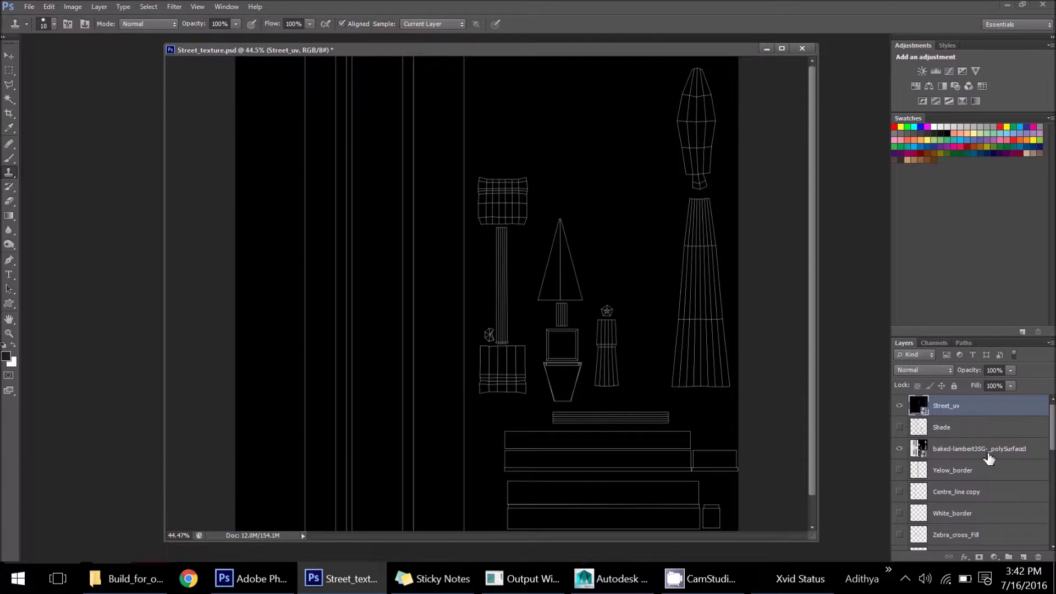
drag(972, 453, 970, 427)
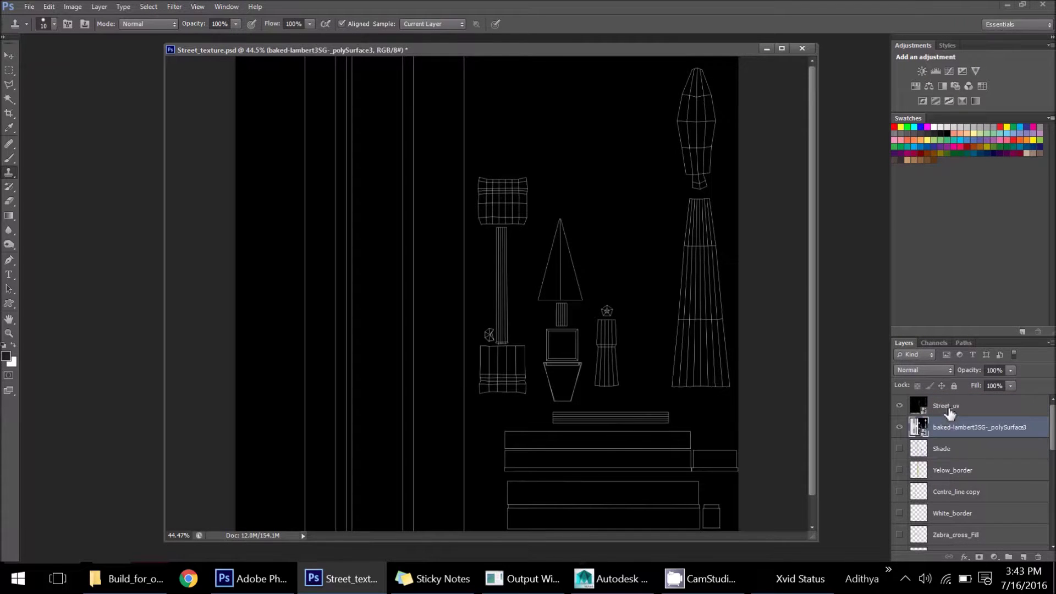
Set the Street_uv layer's blend mode to Screen
click(924, 405)
click(928, 368)
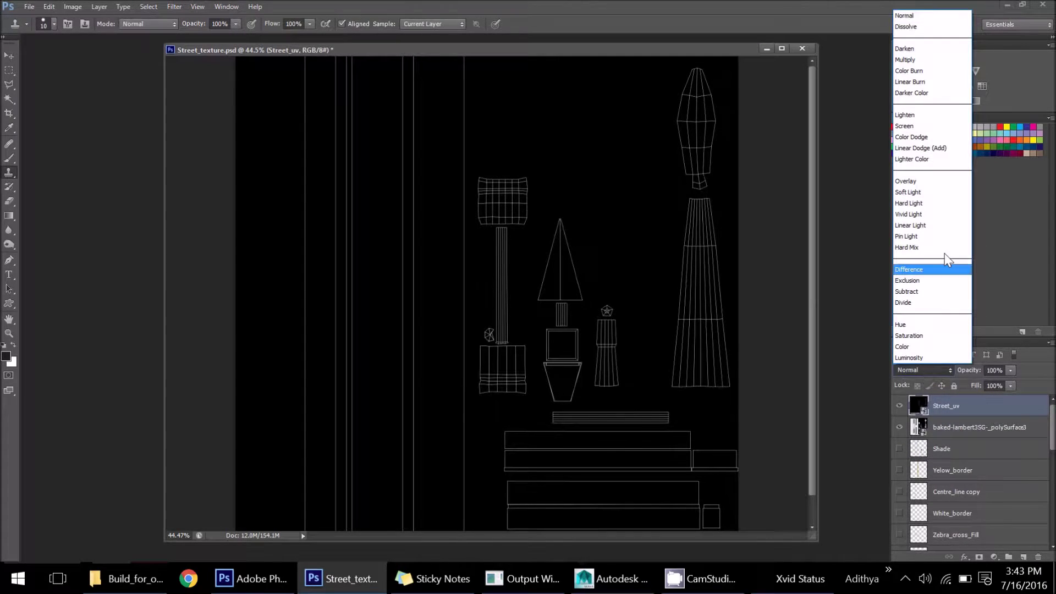
click(909, 125)
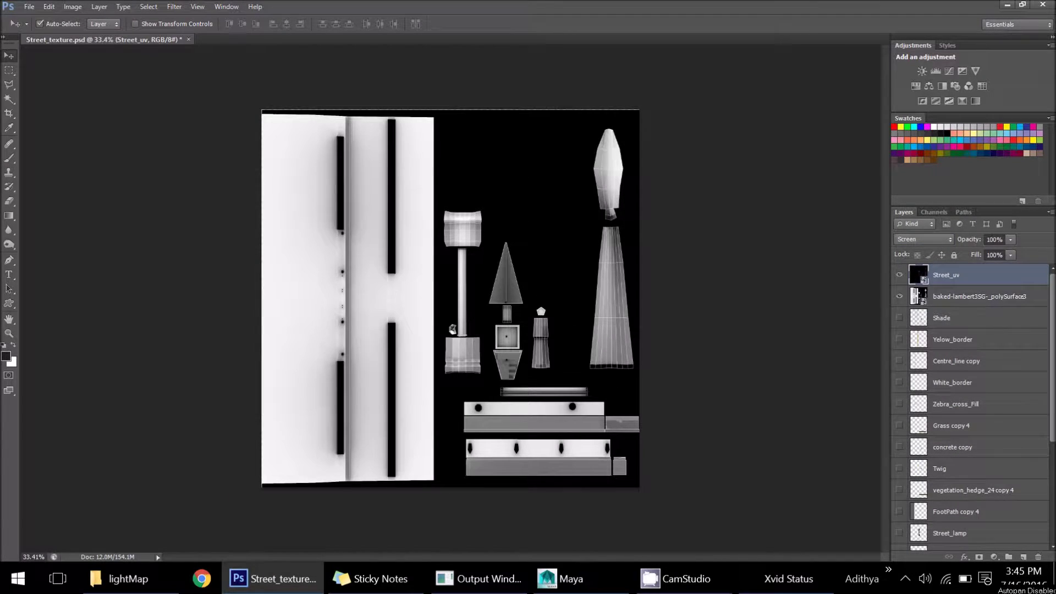
Turn on visibility for the road texture on Layer 2 at the bottom of the layer stack
scroll(973, 397, down, 6)
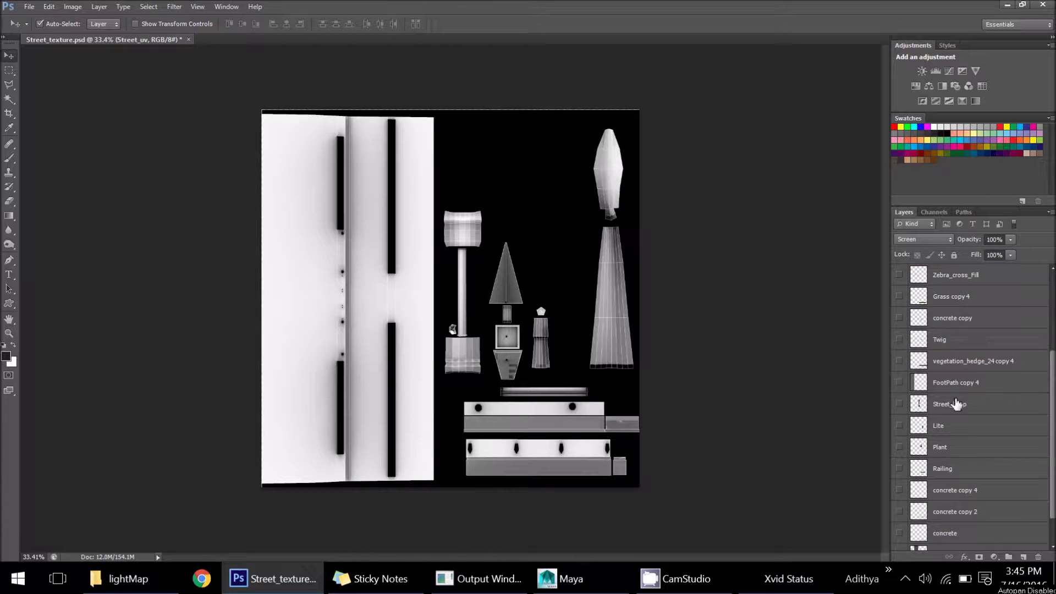
click(952, 521)
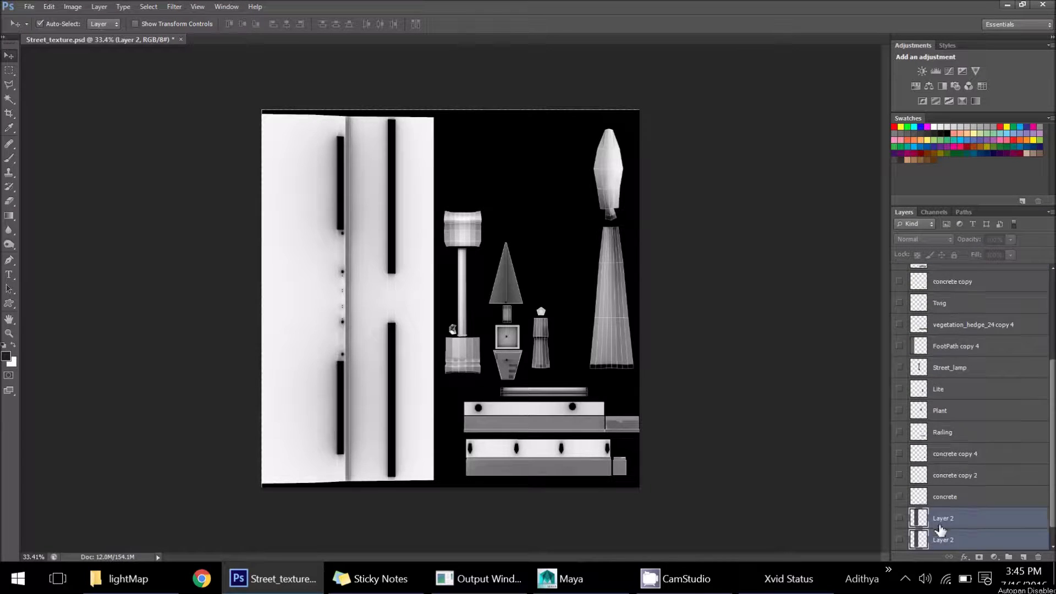
click(952, 502)
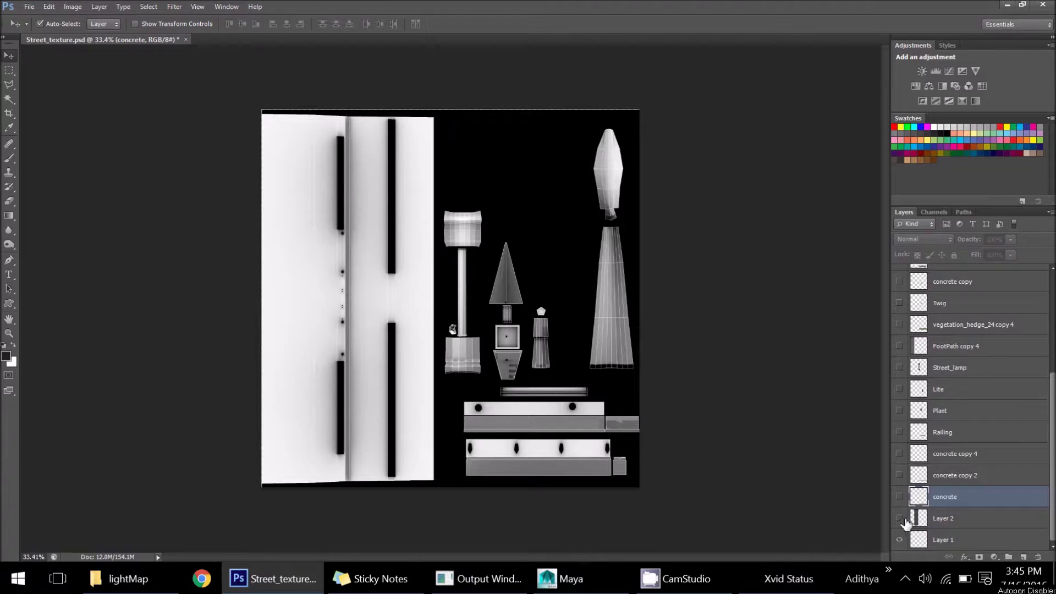
scroll(962, 413, up, 6)
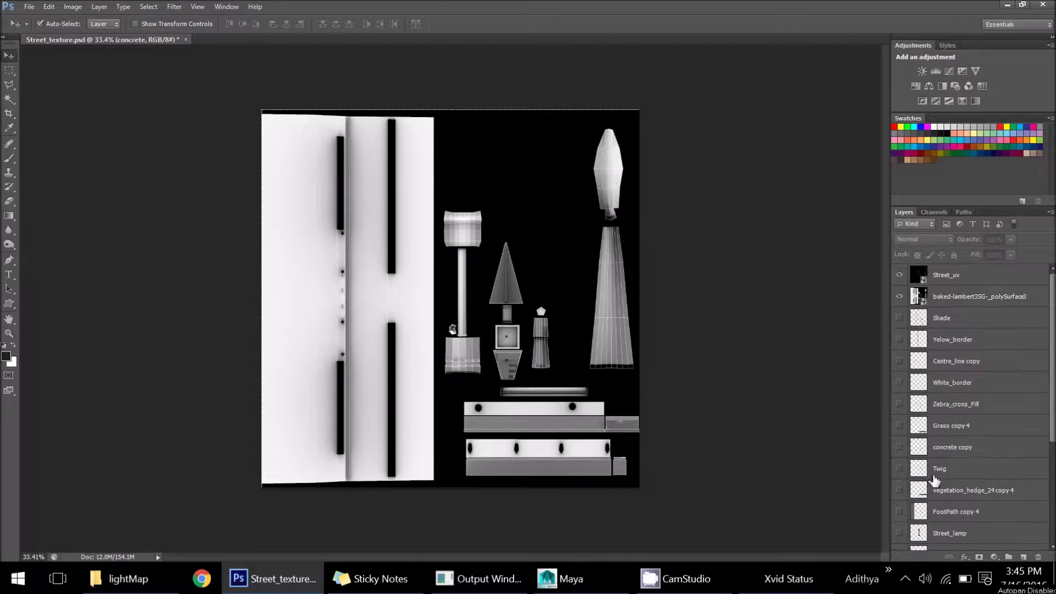
Set the blend mode of the baked-lambert3SG-_polySurface3 layer to Multiply
click(967, 303)
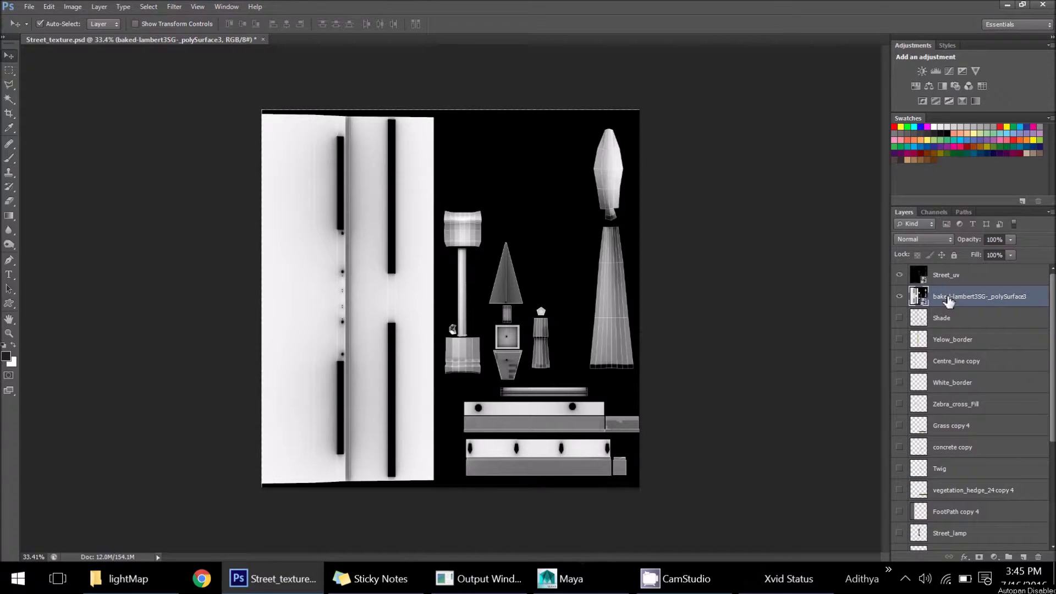
click(927, 242)
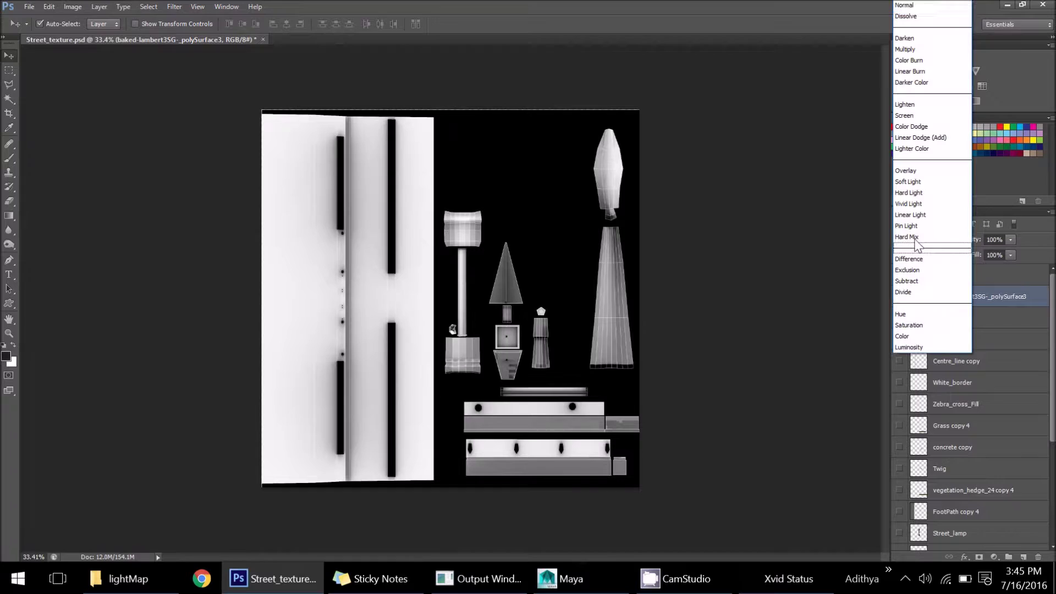
click(910, 49)
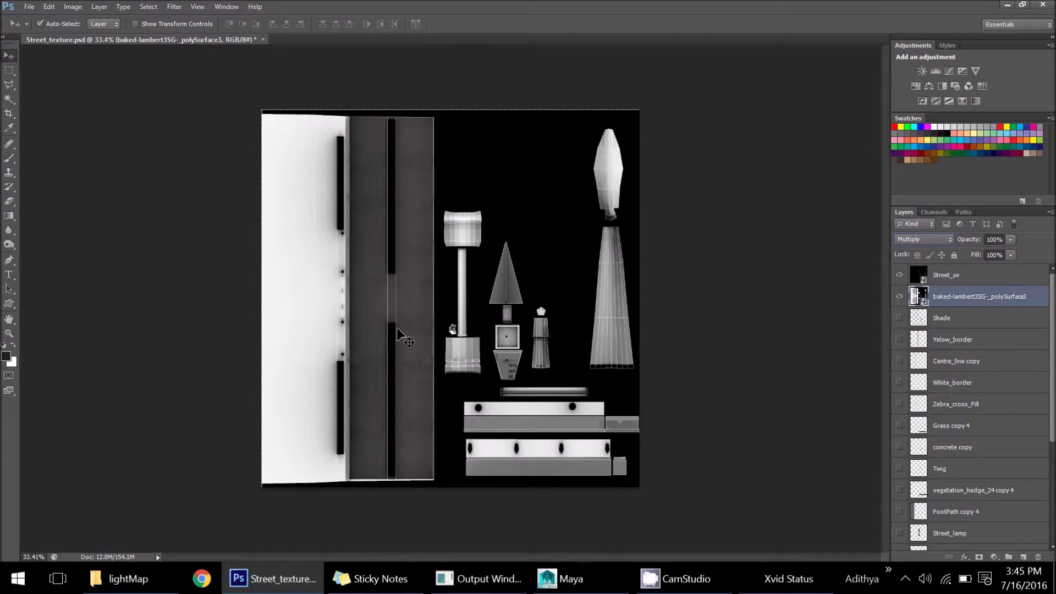
Compare the road texture up close with the baked occlusion layer hidden and shown
click(229, 177)
alt+scroll(337, 236, up, 5)
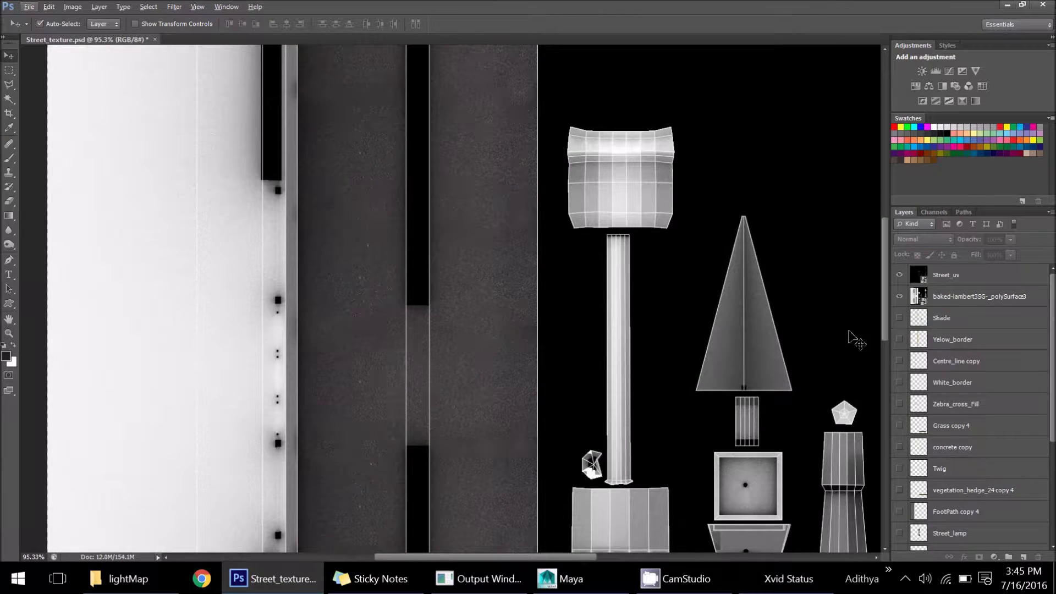
click(899, 297)
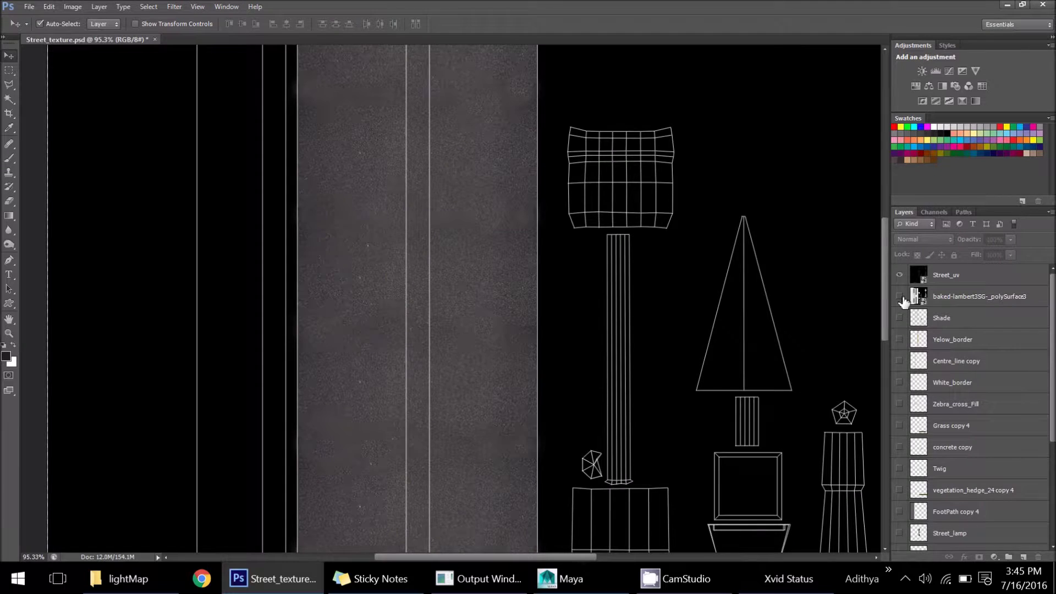
click(899, 296)
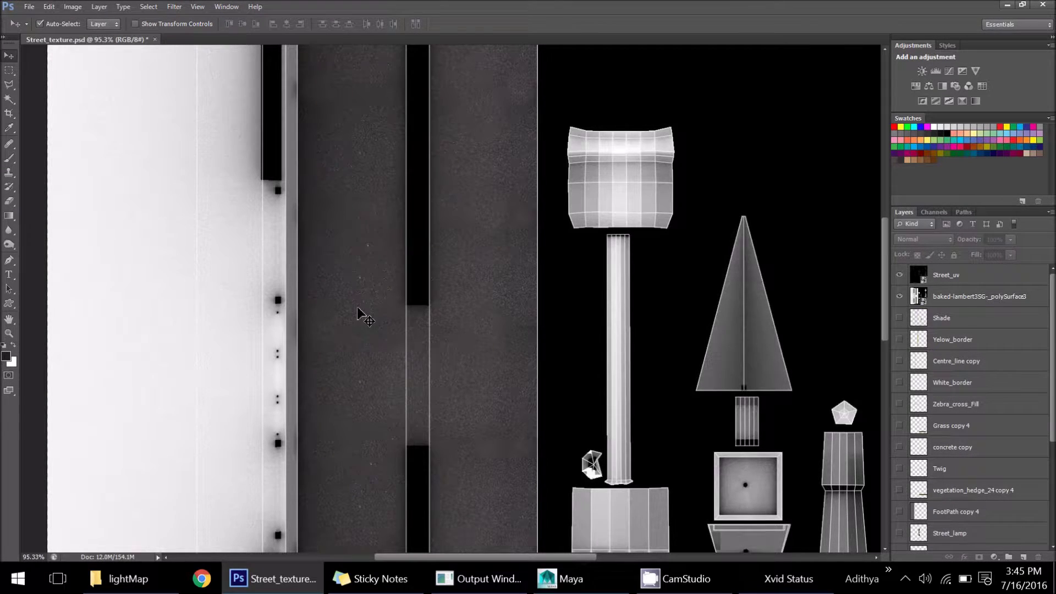
alt+scroll(360, 311, down, 4)
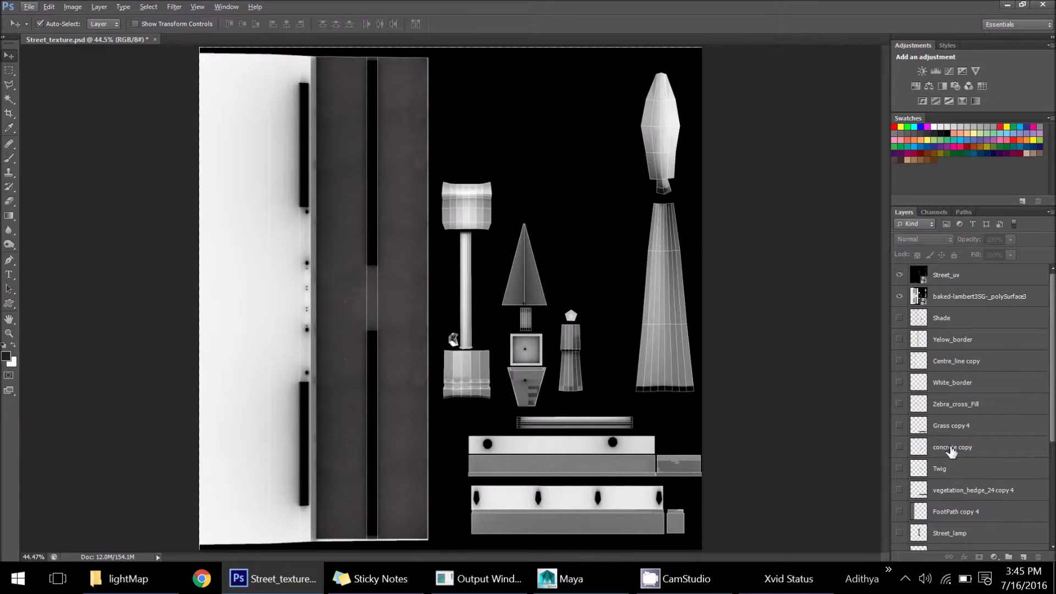
Turn on visibility for the concrete layer above Layer 2
scroll(960, 446, down, 5)
click(957, 502)
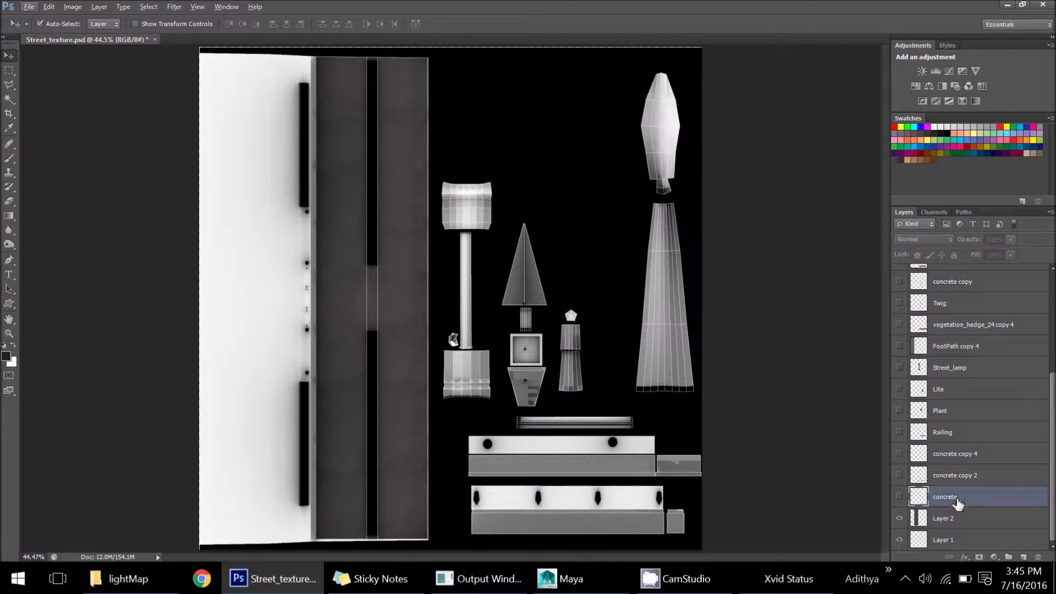
click(899, 496)
Hide the baked occlusion layer and the Street_uv layer
scroll(935, 440, up, 5)
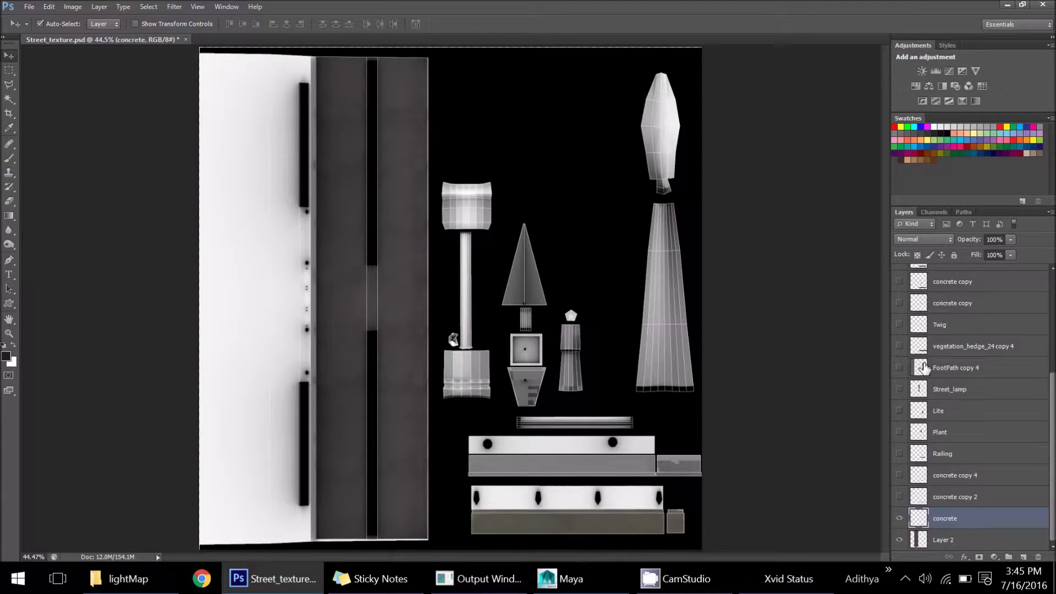
click(899, 297)
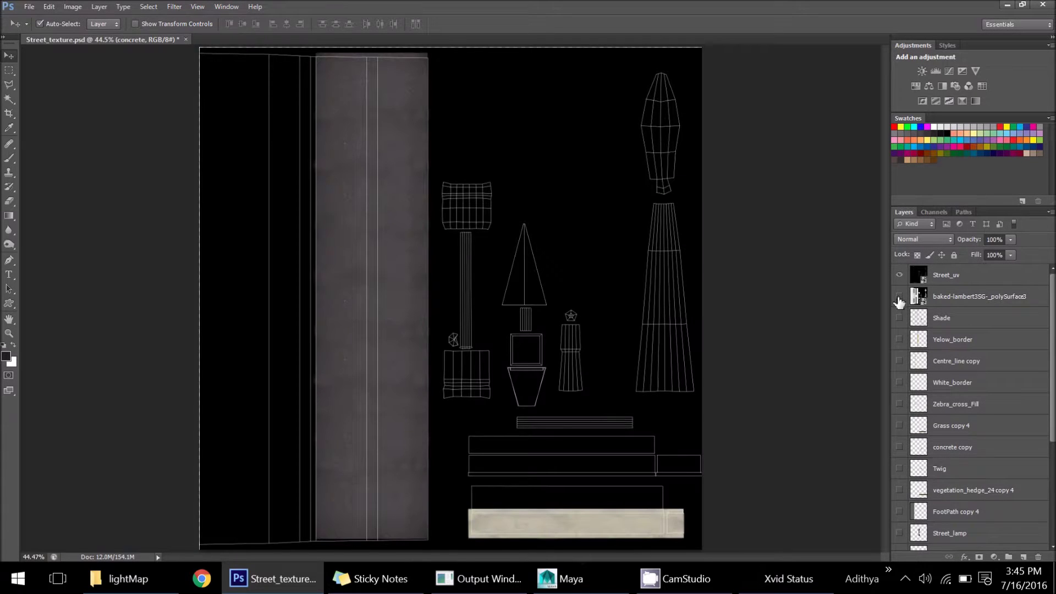
click(900, 276)
Show the concrete copy 2, concrete copy 4, Railing, Plant and Lite layers
scroll(938, 440, down, 8)
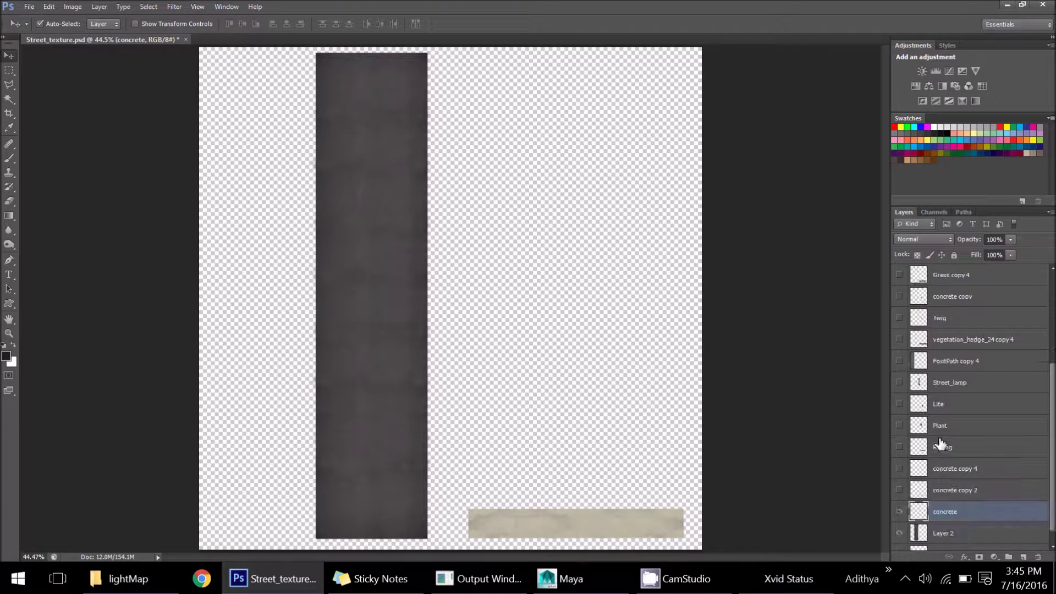
click(923, 479)
click(900, 475)
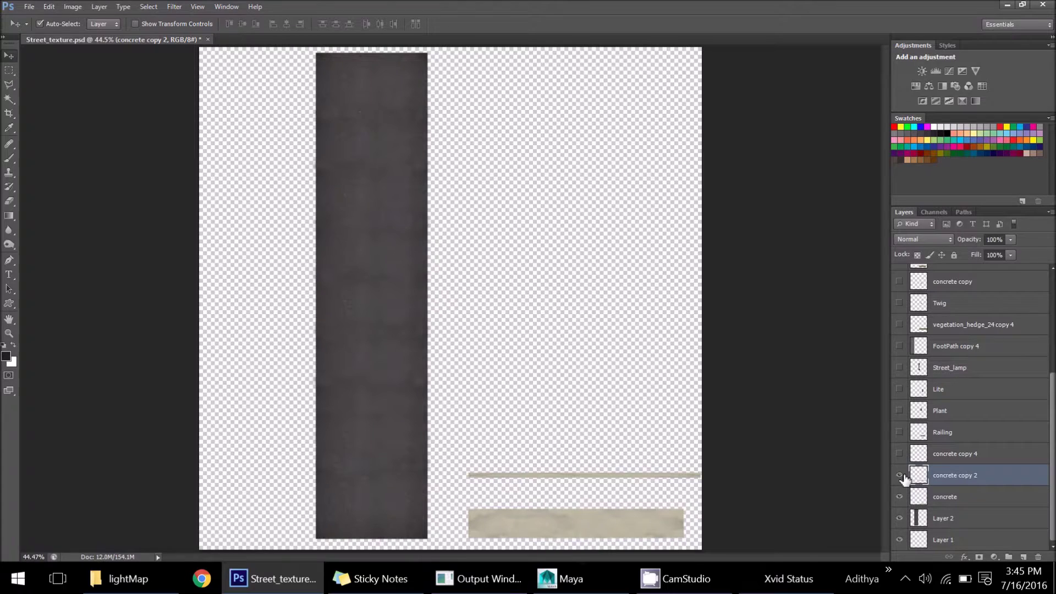
click(900, 454)
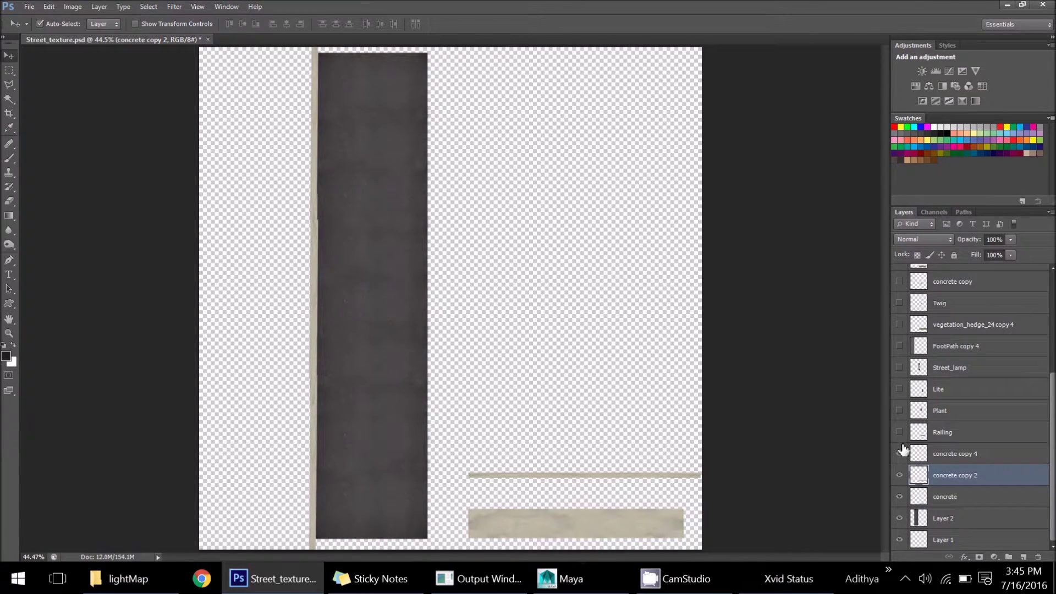
click(900, 432)
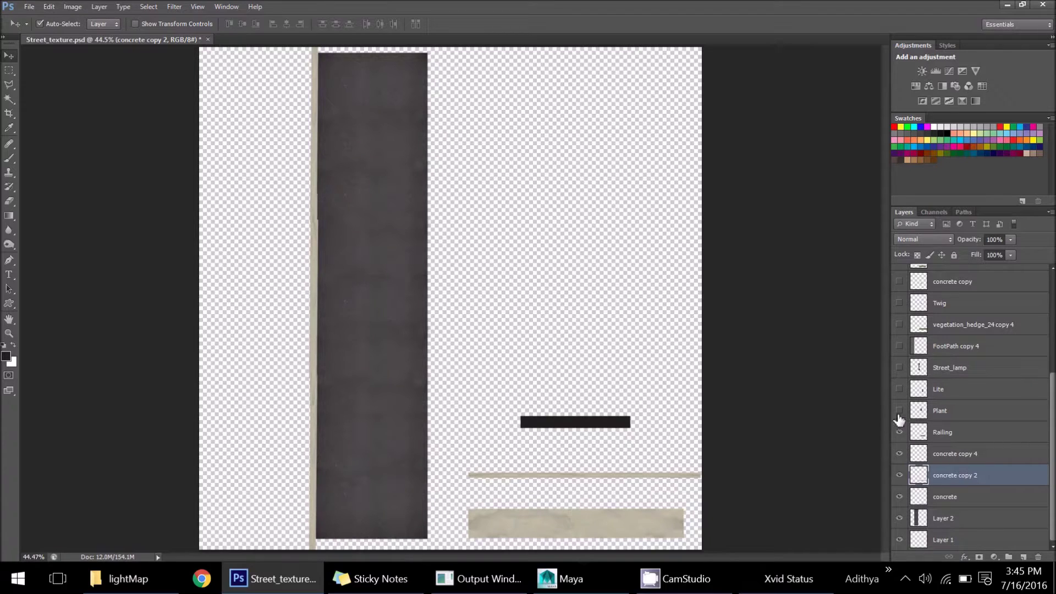
click(900, 412)
click(899, 389)
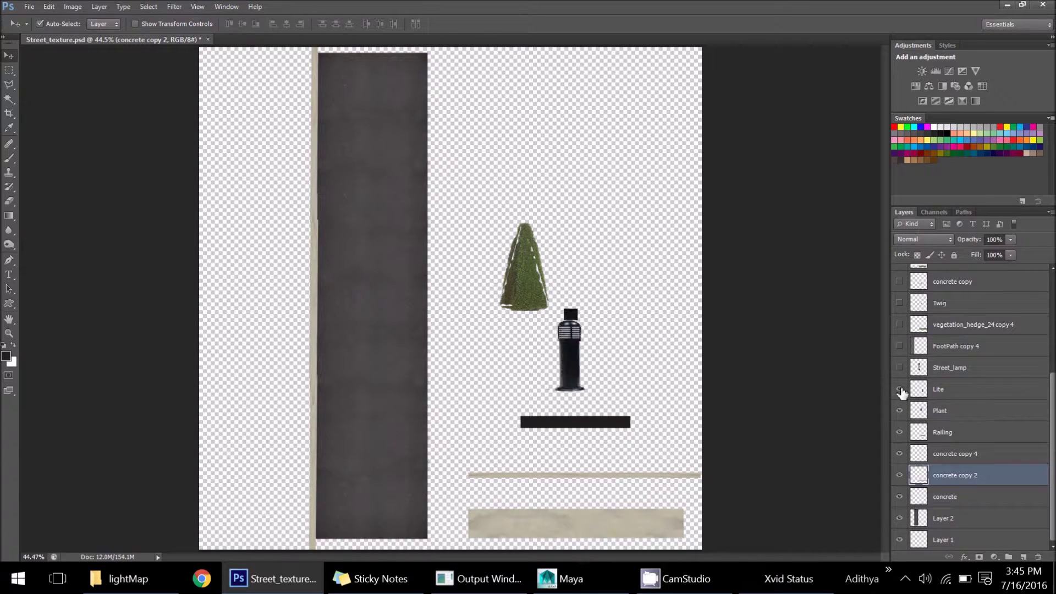
Show the Street_lamp, FootPath copy 4, vegetation_hedge_24 copy 4 and Twig layers
click(900, 368)
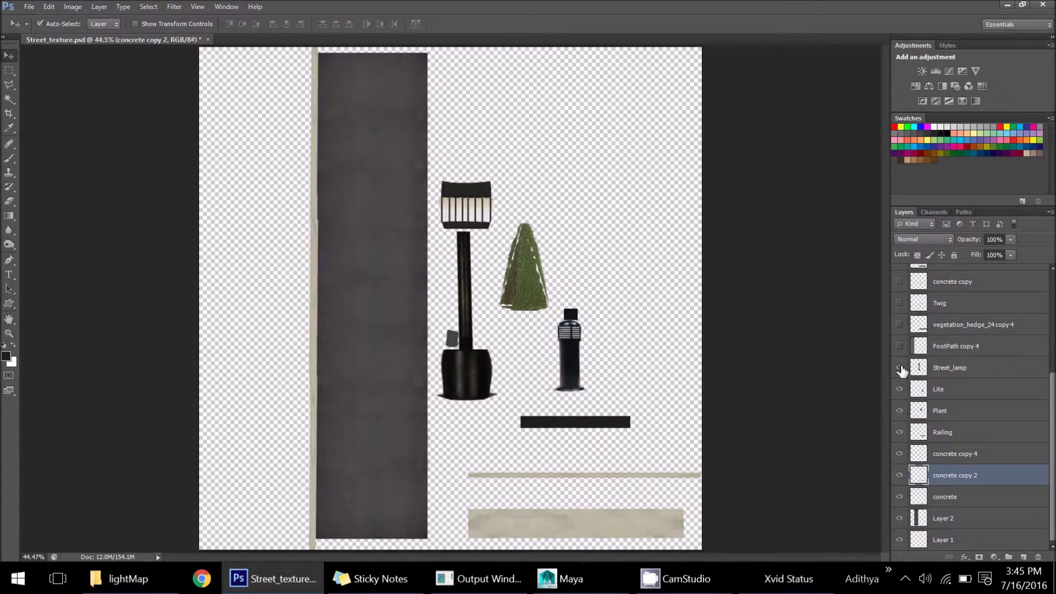
click(900, 346)
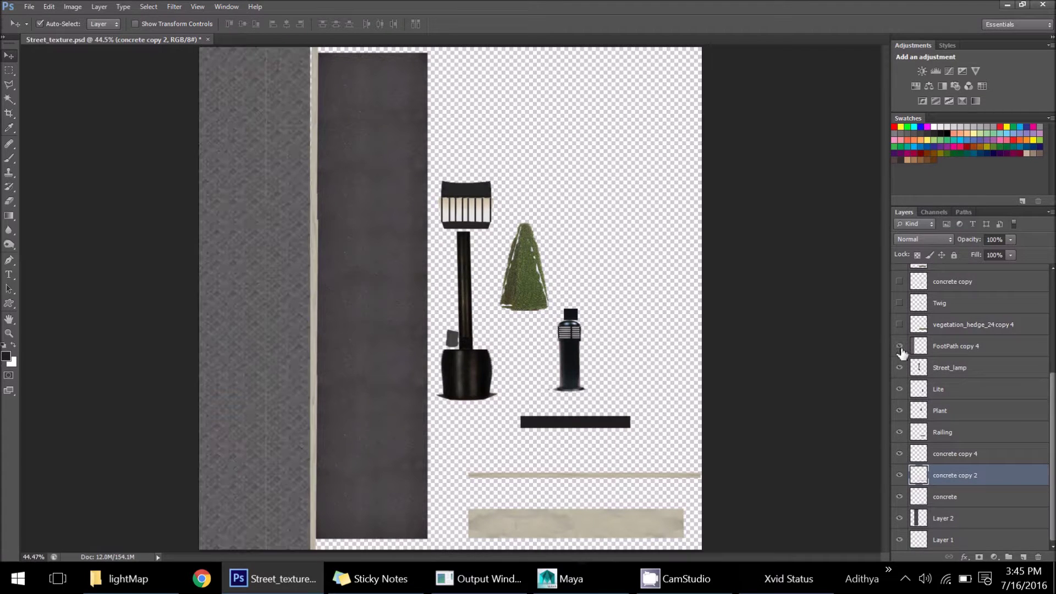
click(900, 325)
scroll(900, 328, up, 1)
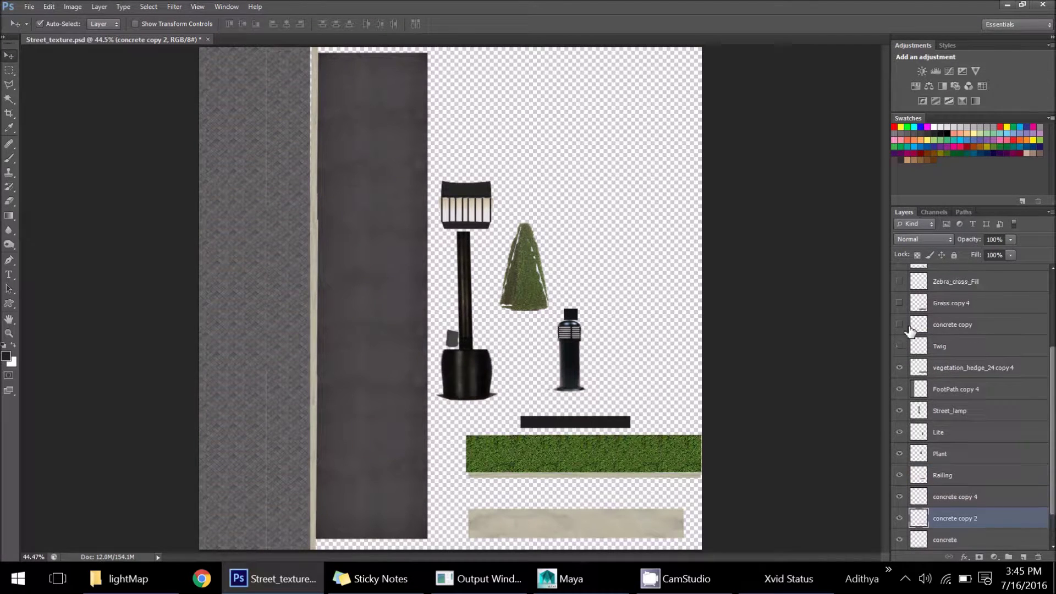
click(900, 347)
Show the concrete copy, Grass copy 4 and Zebra_cross_Fill layers
scroll(902, 350, up, 1)
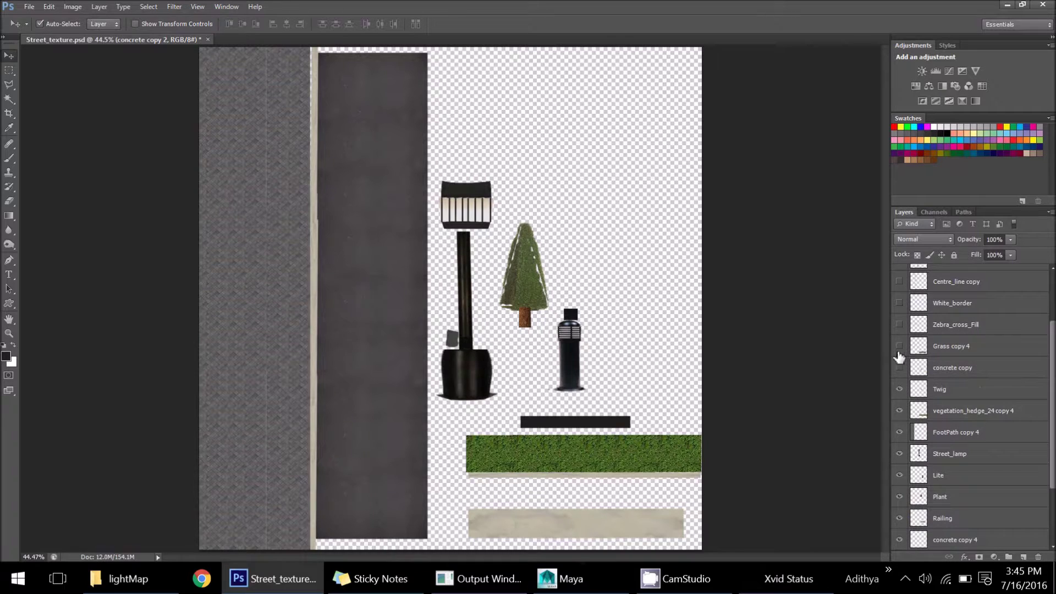
click(901, 367)
scroll(902, 369, up, 1)
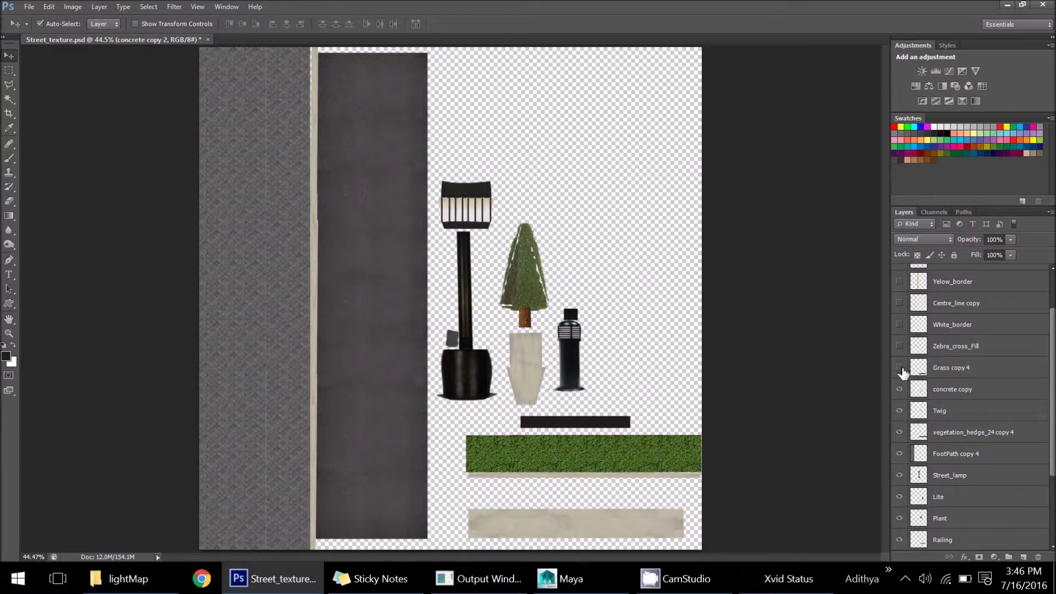
click(899, 367)
click(900, 348)
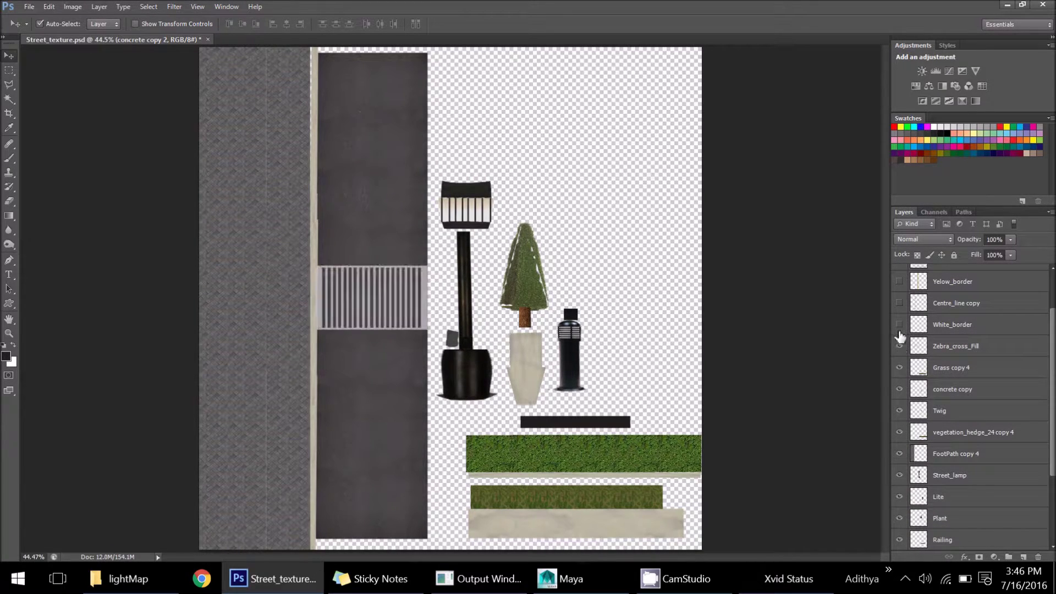
Show the road marking layers White_border, Centre_line copy and Yelow_border
click(900, 325)
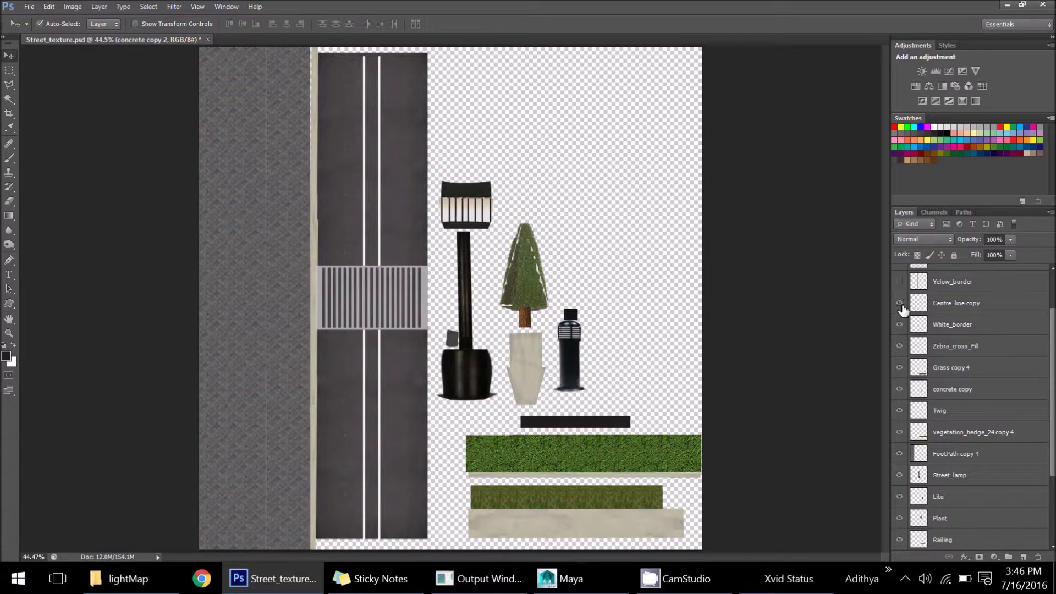
click(900, 303)
scroll(902, 311, up, 1)
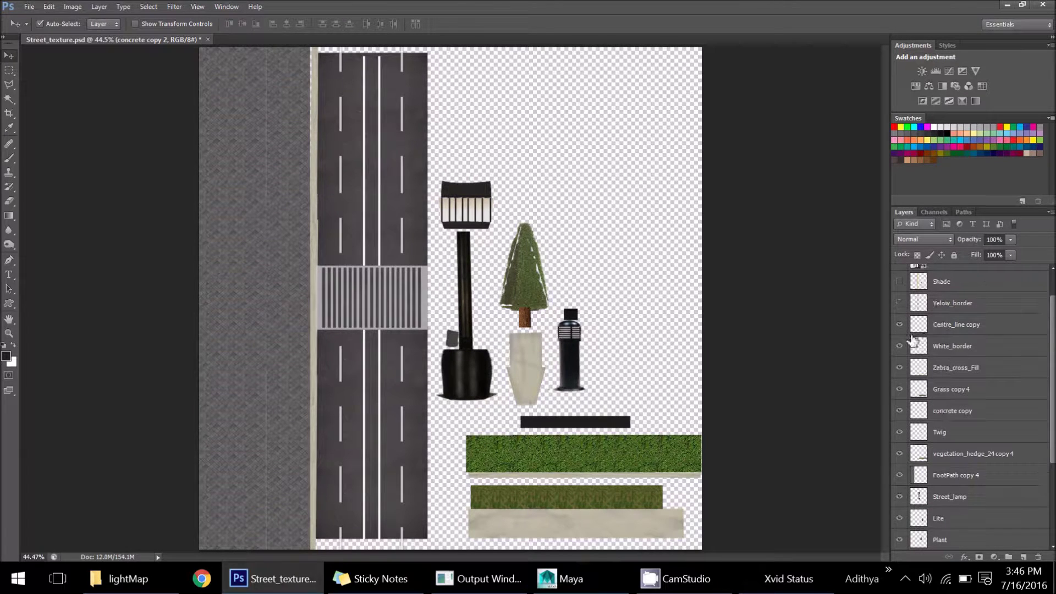
click(900, 304)
Show the baked-lambert3SG-_polySurface3 layer again and rasterize it
scroll(900, 308, up, 1)
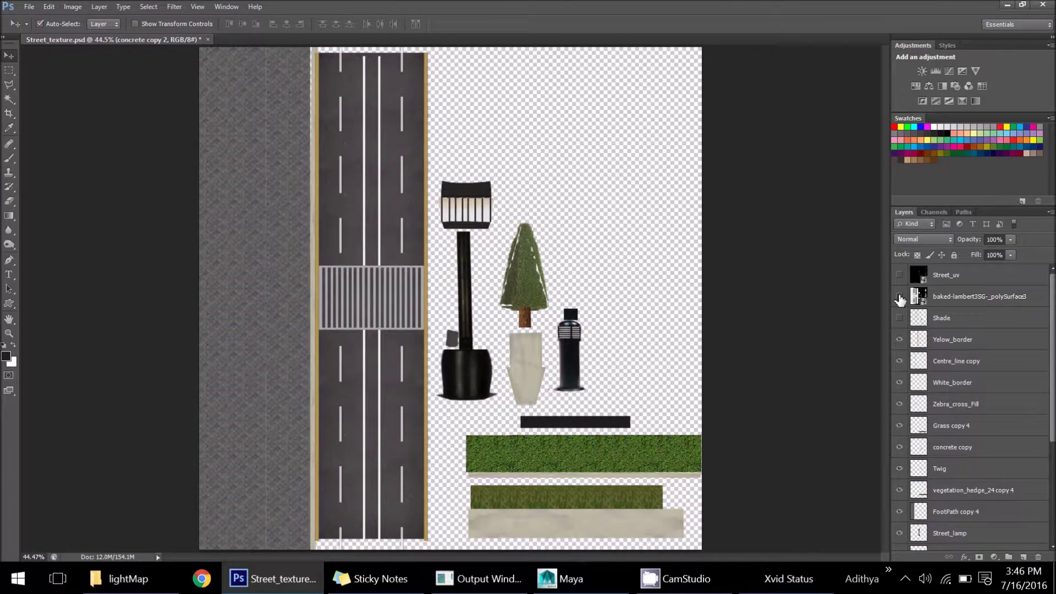
click(900, 297)
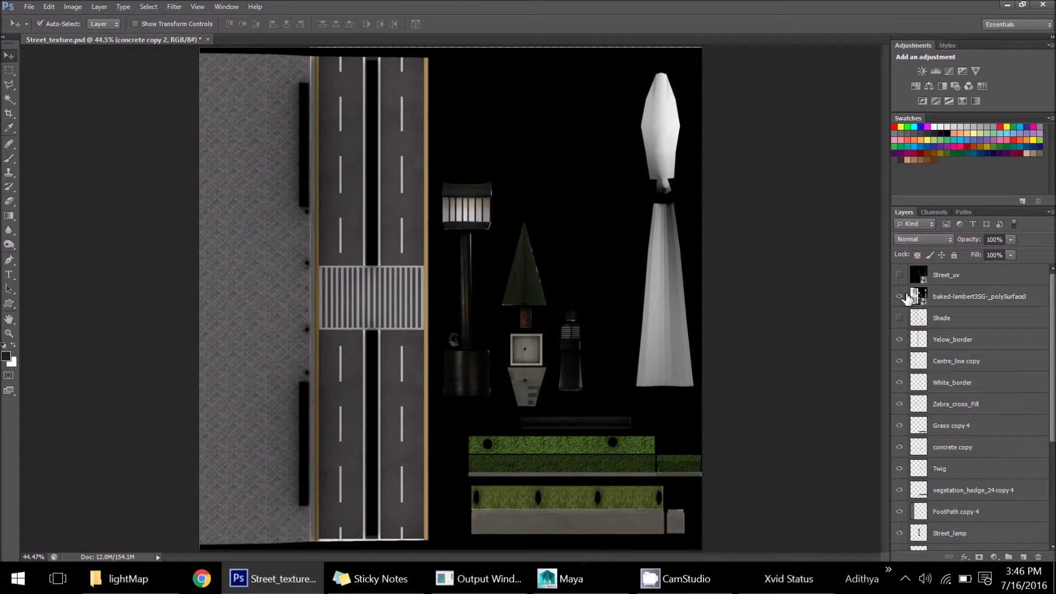
click(946, 300)
right_click(946, 300)
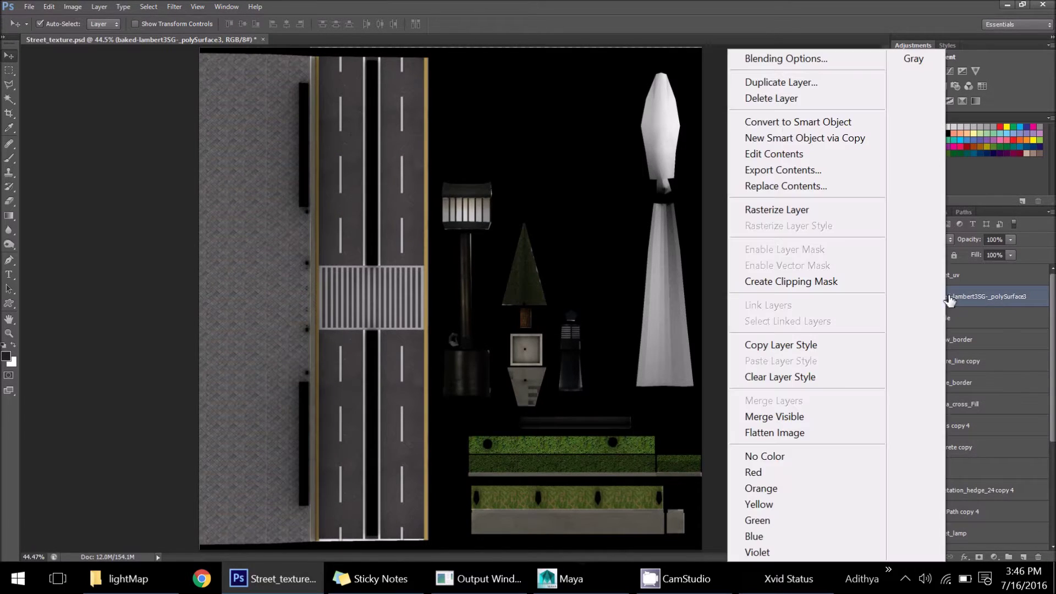
click(809, 209)
Lighten the cone-shaped tree by softly erasing the baked occlusion layer over it with a 30 px Eraser
alt+scroll(561, 272, up, 2)
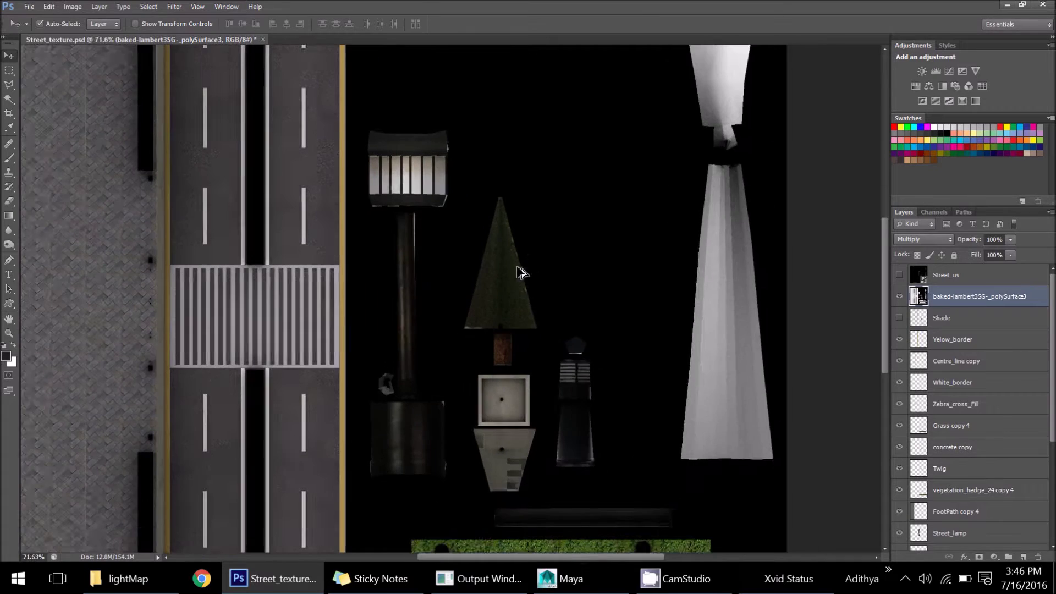
alt+scroll(522, 273, up, 3)
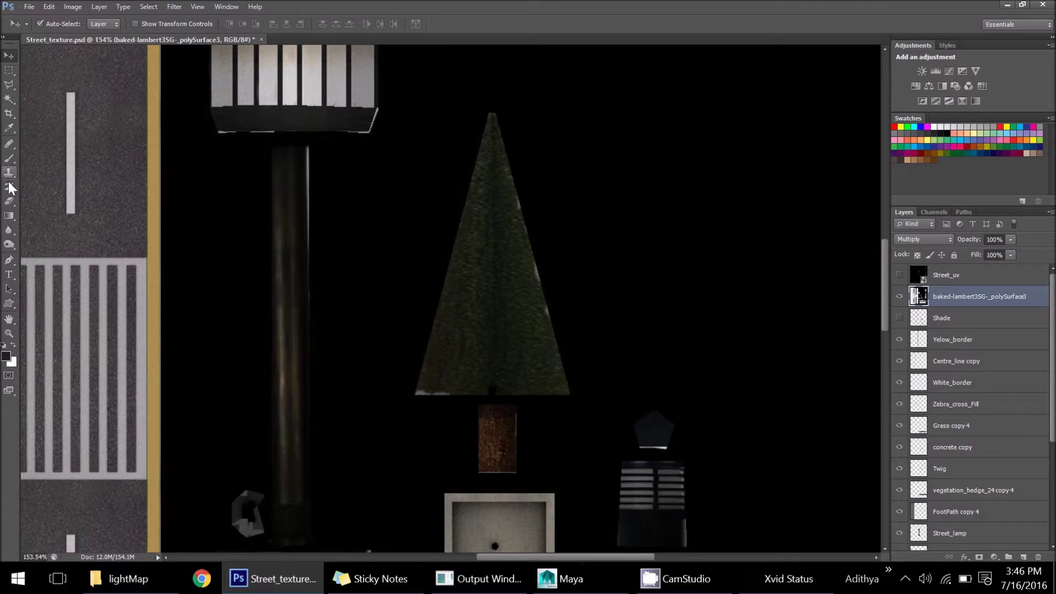
click(9, 201)
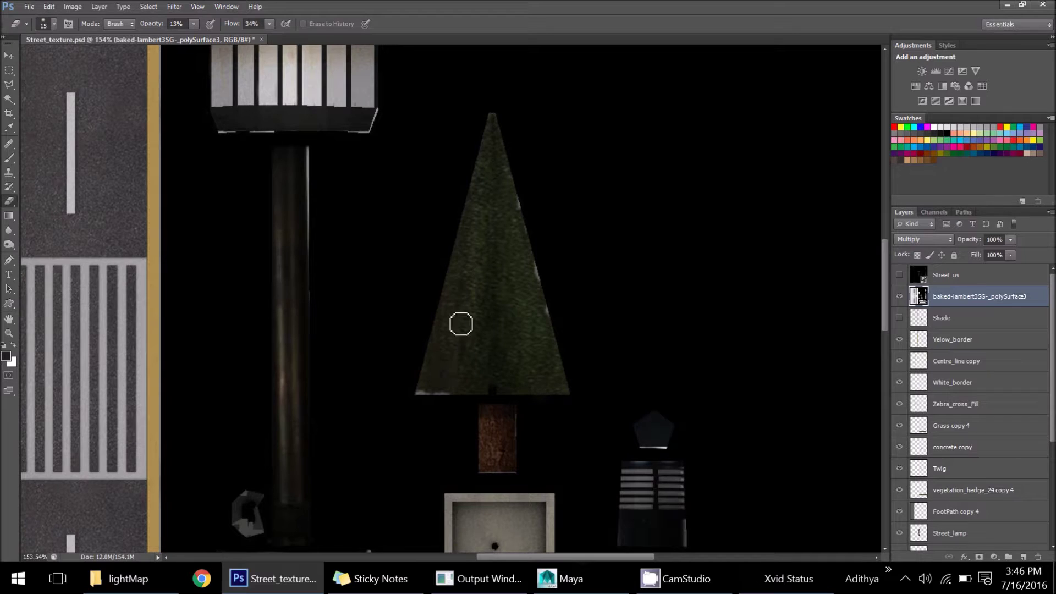
mouse_move(461, 324)
mouse_down()
mouse_move(483, 175)
mouse_move(477, 257)
mouse_up()
key(ctrl+z)
key(bracketright)
mouse_move(474, 302)
mouse_down()
mouse_move(468, 251)
mouse_move(512, 335)
mouse_move(494, 199)
mouse_move(531, 290)
mouse_move(502, 158)
mouse_move(464, 349)
mouse_move(488, 356)
mouse_move(509, 234)
mouse_move(525, 364)
mouse_move(528, 255)
mouse_move(547, 330)
mouse_move(517, 210)
mouse_move(512, 269)
mouse_move(541, 287)
mouse_move(500, 292)
mouse_move(502, 253)
mouse_move(523, 349)
mouse_up()
Examine the street lamp head and the rest of the texture sheet for areas that are too dark
alt+scroll(531, 325, down, 8)
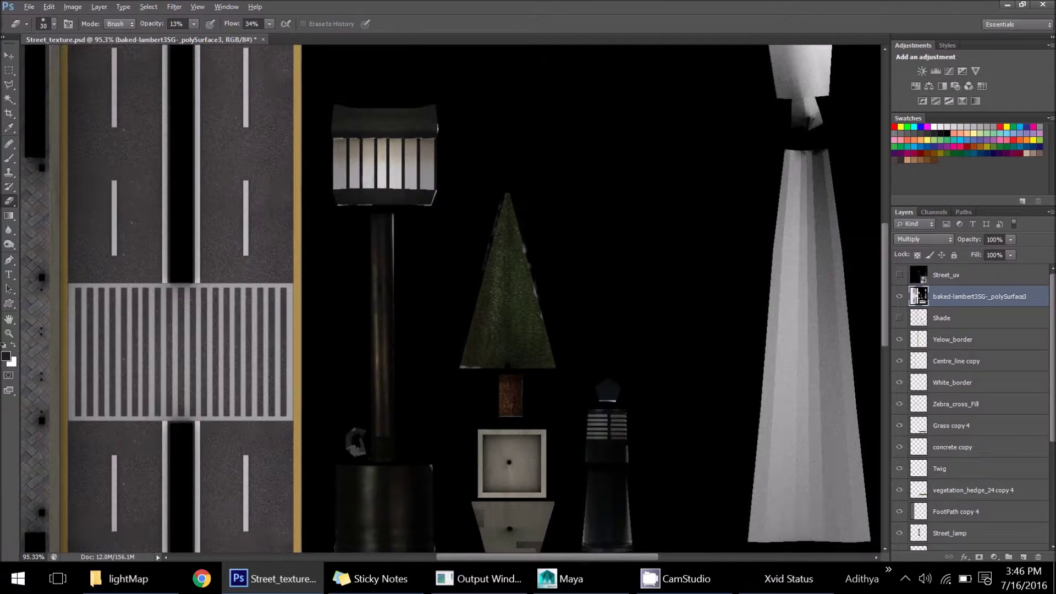
alt+scroll(403, 227, up, 12)
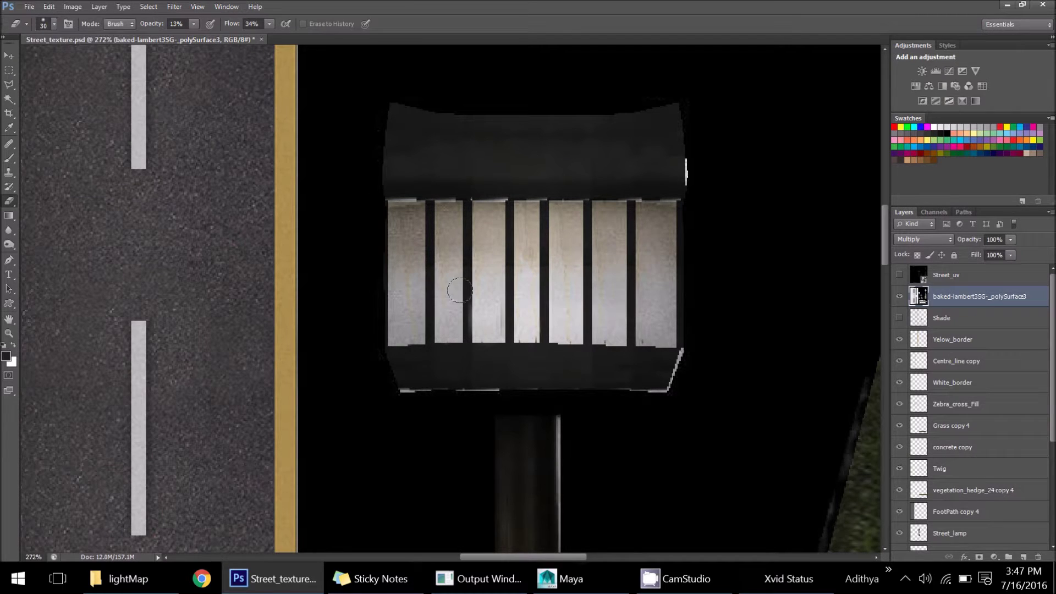
alt+scroll(522, 278, down, 8)
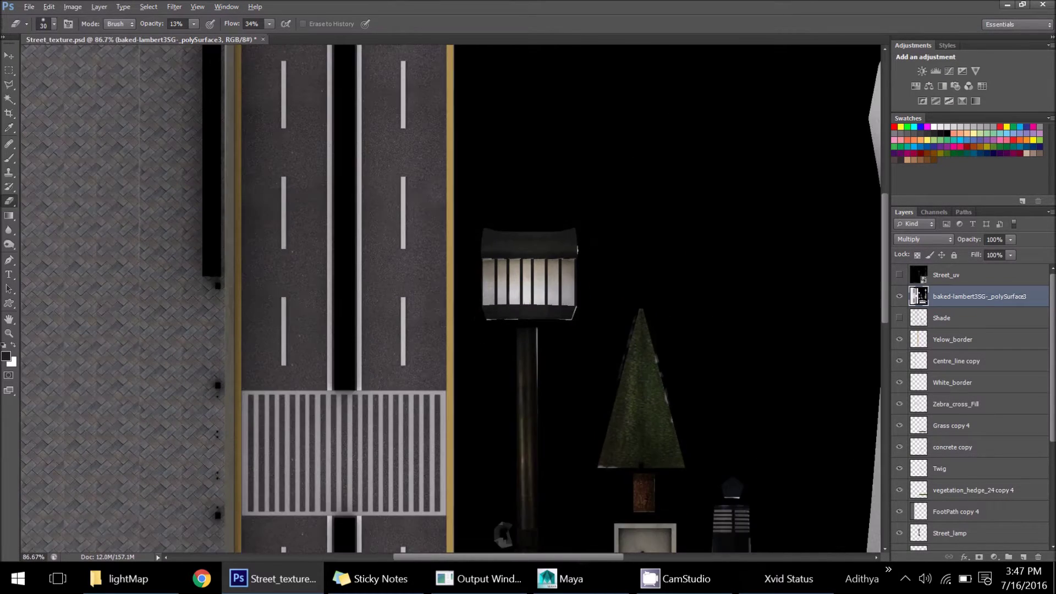
alt+scroll(209, 281, up, 2)
alt+scroll(464, 358, down, 3)
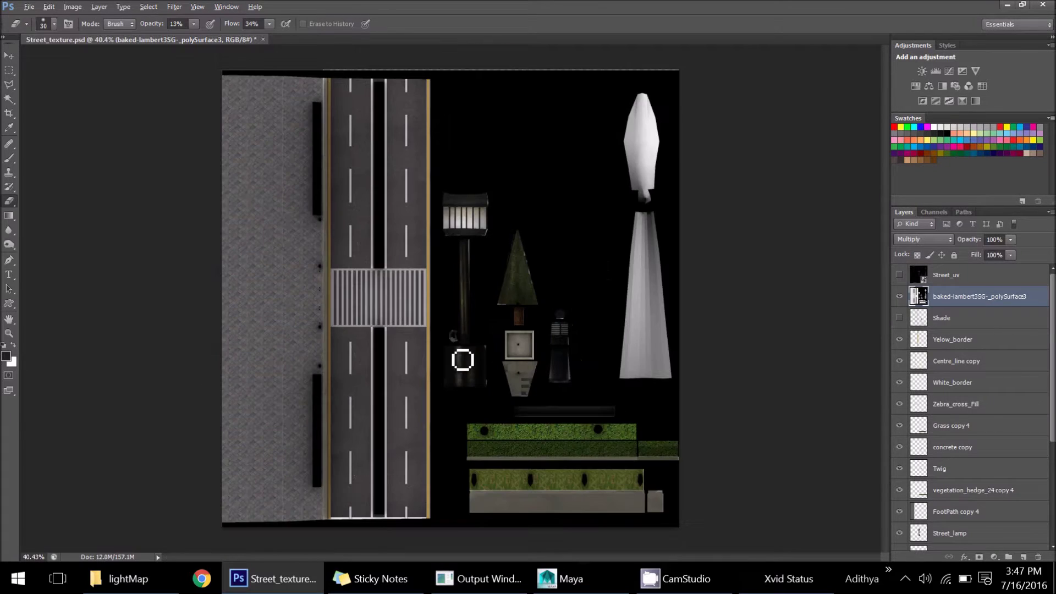
alt+scroll(598, 277, up, 2)
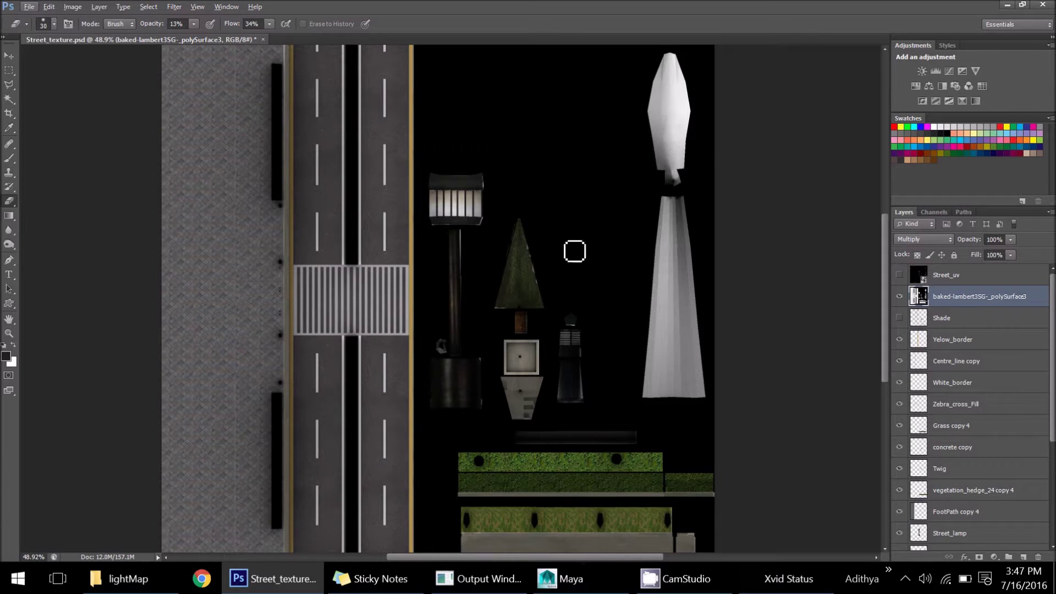
alt+scroll(573, 248, down, 1)
Compare the texture with the Shade layer shown and hidden
click(955, 324)
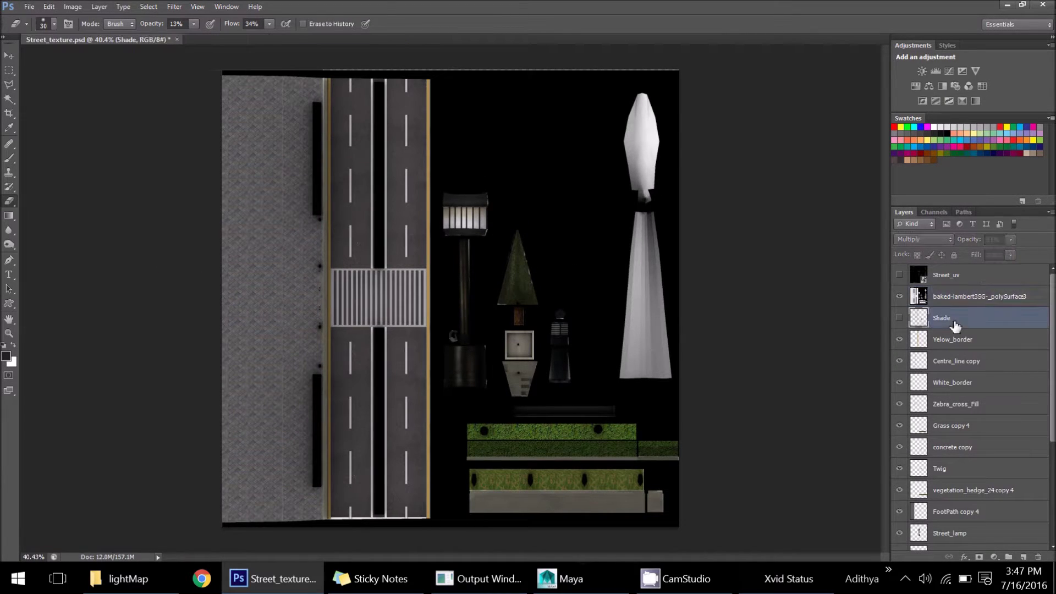
click(899, 319)
click(899, 320)
click(899, 320)
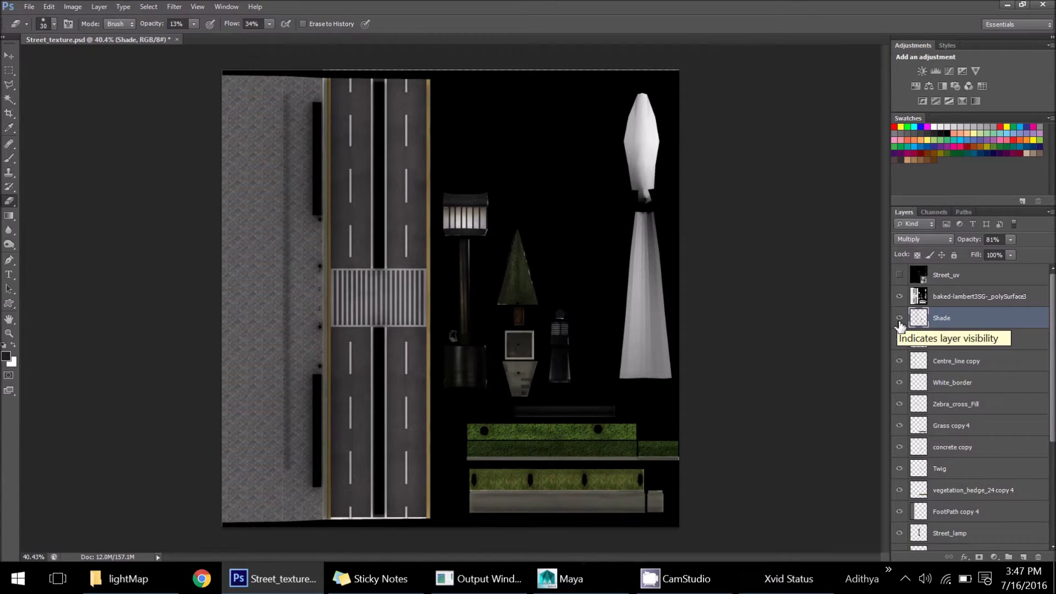
click(900, 320)
click(899, 320)
click(900, 320)
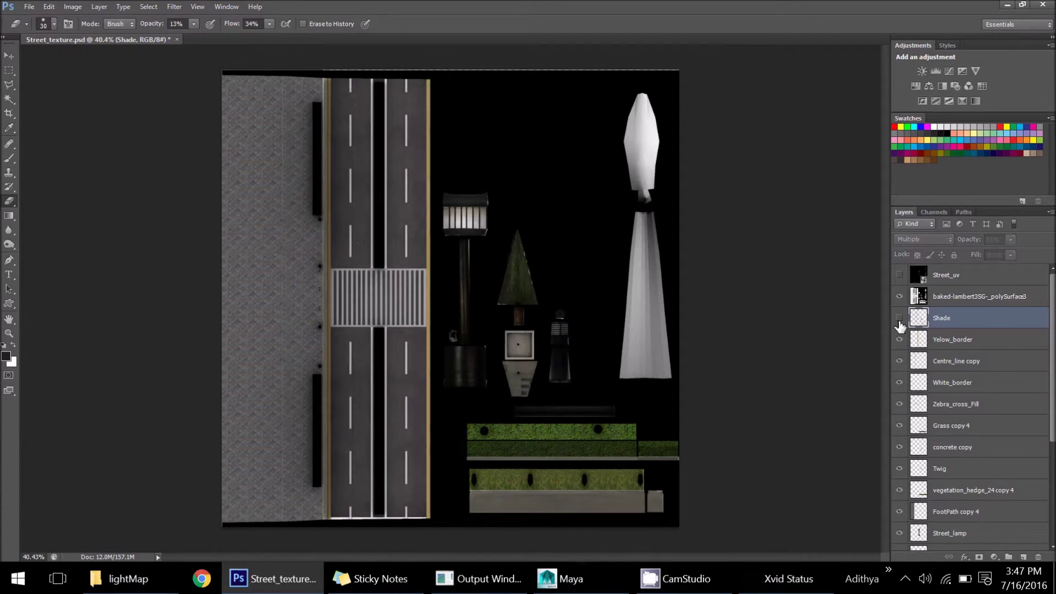
click(899, 320)
click(900, 320)
click(899, 319)
alt+scroll(695, 354, up, 1)
alt+scroll(843, 349, down, 3)
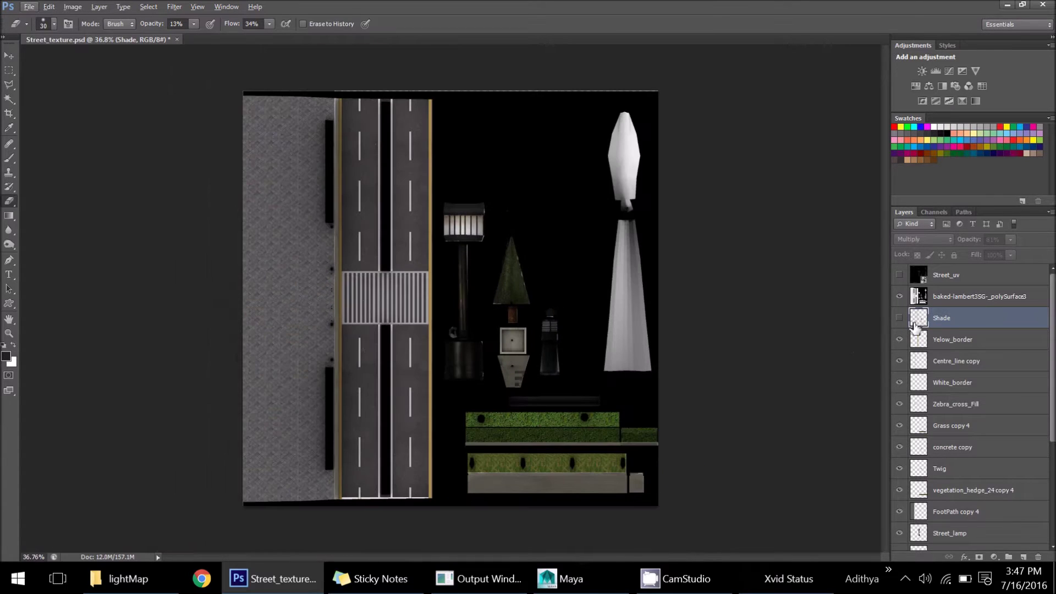
Show the Shade layer and erase its vertical shadow stripe on the footpath using an 80 px Eraser at 100% opacity
click(901, 319)
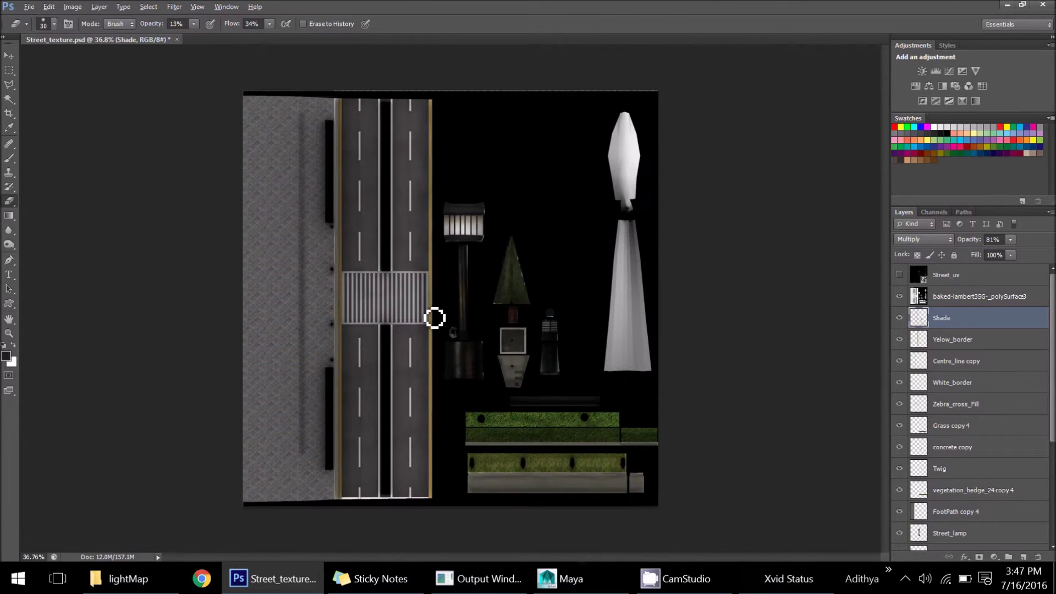
key(e)
click(314, 193)
key(bracketright)
key(bracketright)
key(bracketright)
click(193, 24)
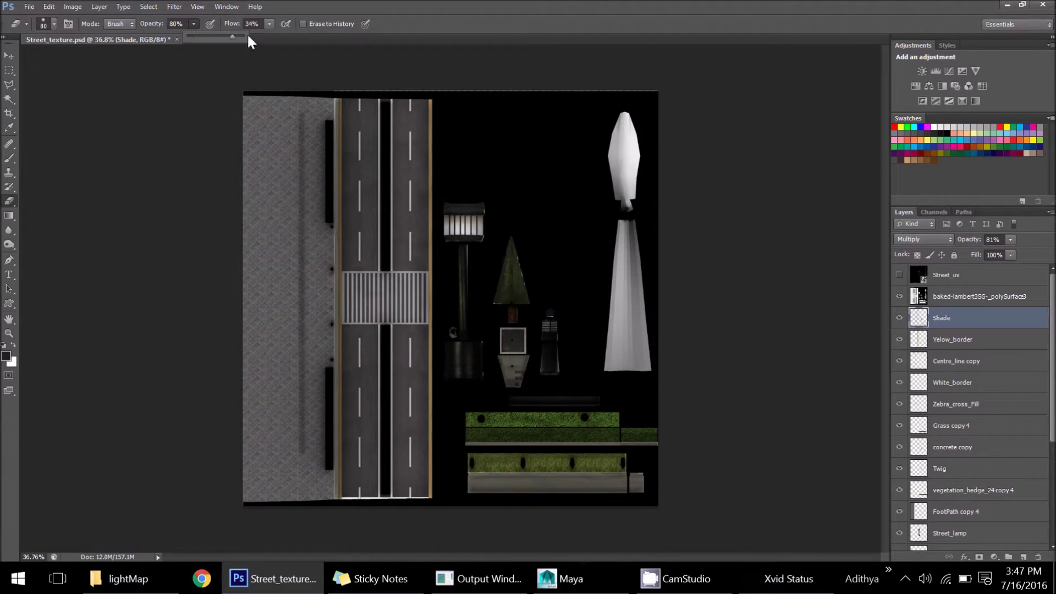
drag(248, 43, 258, 41)
click(269, 23)
mouse_move(308, 125)
mouse_down()
mouse_move(307, 422)
mouse_move(312, 236)
mouse_move(298, 173)
mouse_move(295, 349)
mouse_move(304, 427)
mouse_move(315, 401)
mouse_move(286, 350)
mouse_move(291, 250)
mouse_move(314, 239)
mouse_move(301, 140)
mouse_move(298, 277)
mouse_up()
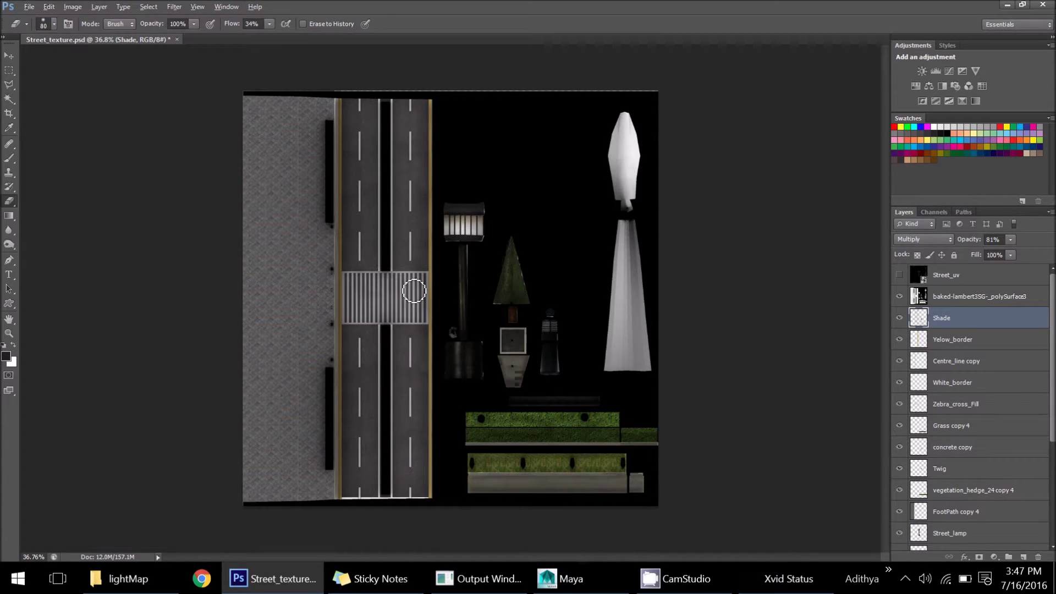
Save a PNG copy of the texture named Street in the Build_for_occ folder
key(alt)
key(ctrl+shift+s)
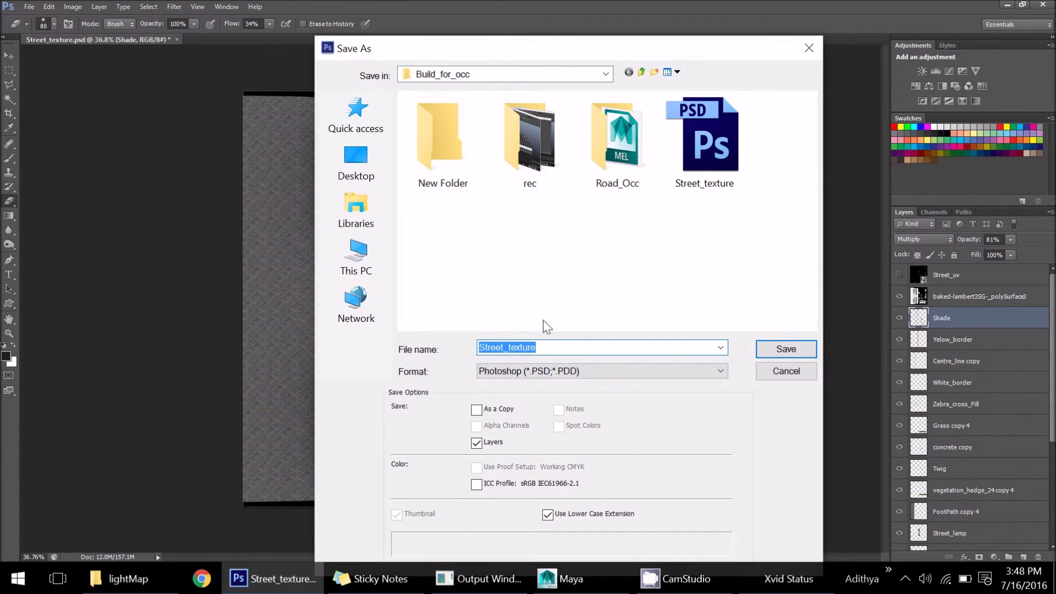
click(548, 371)
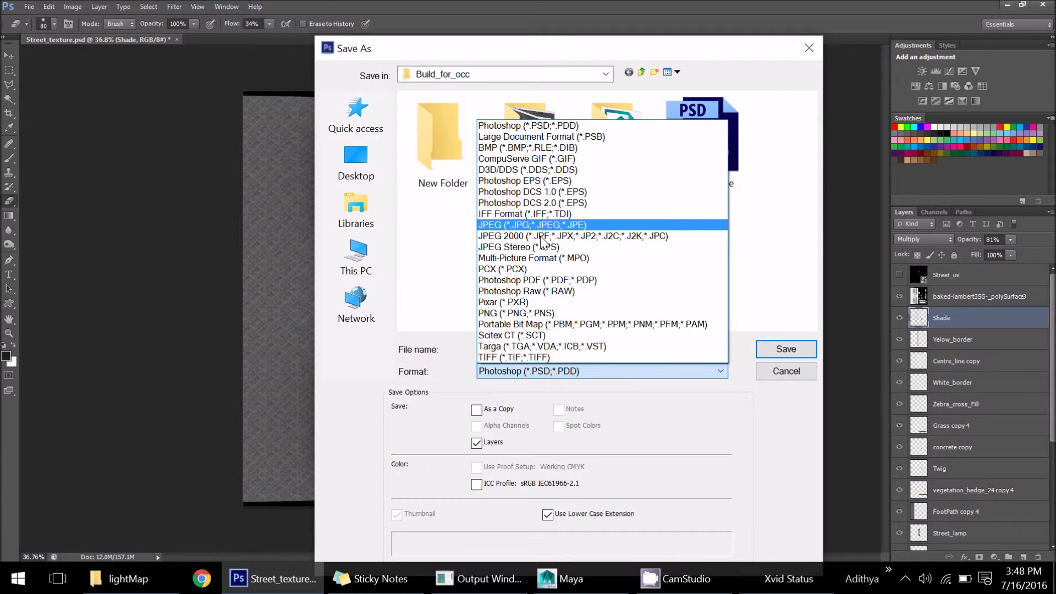
click(525, 312)
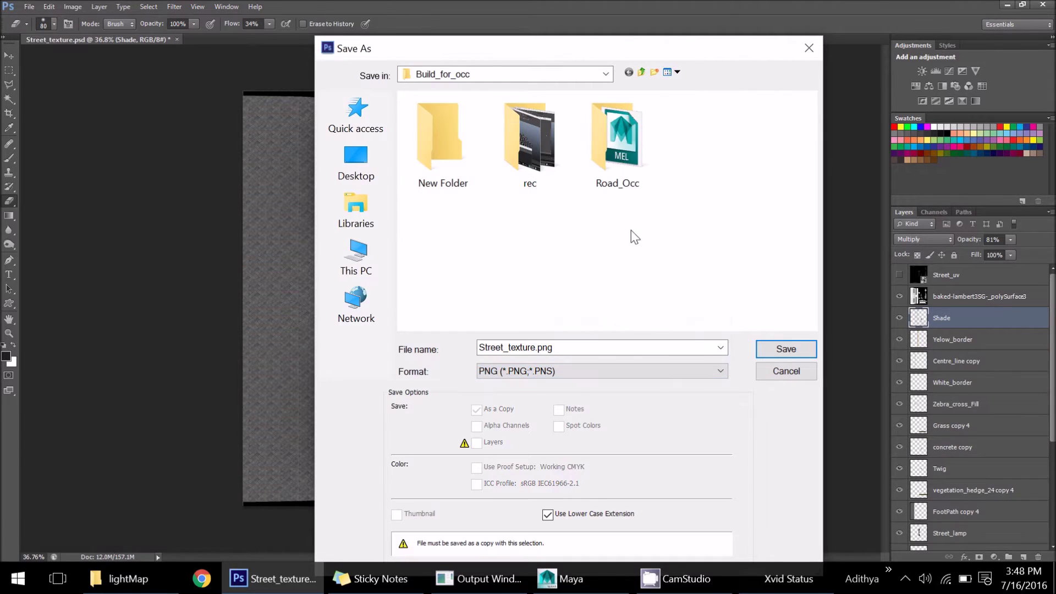
click(577, 352)
click(581, 351)
key(BackSpace)
key(BackSpace)
key(BackSpace)
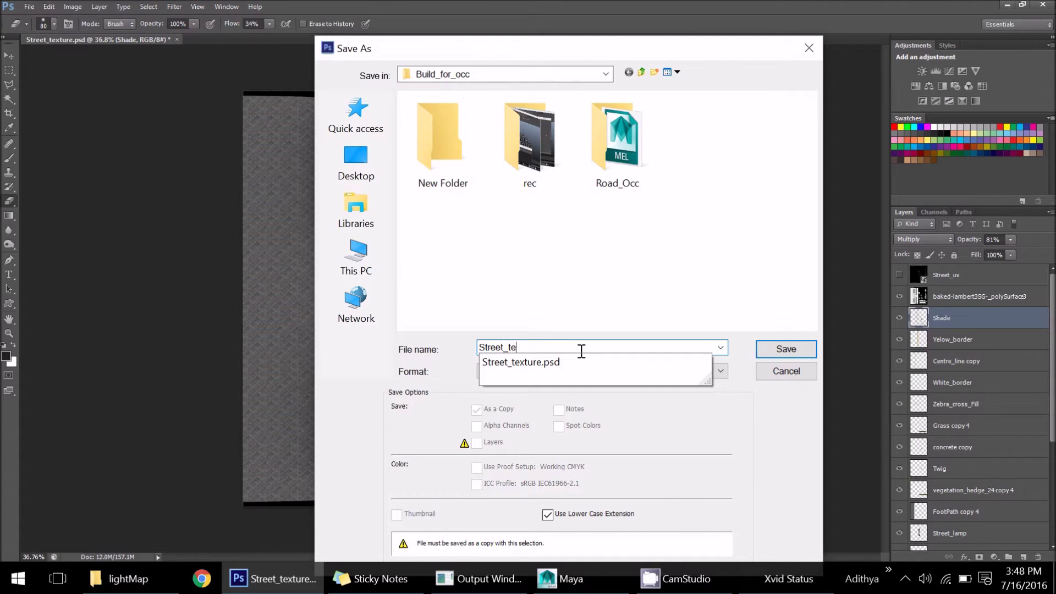
key(BackSpace)
key(BackSpace)
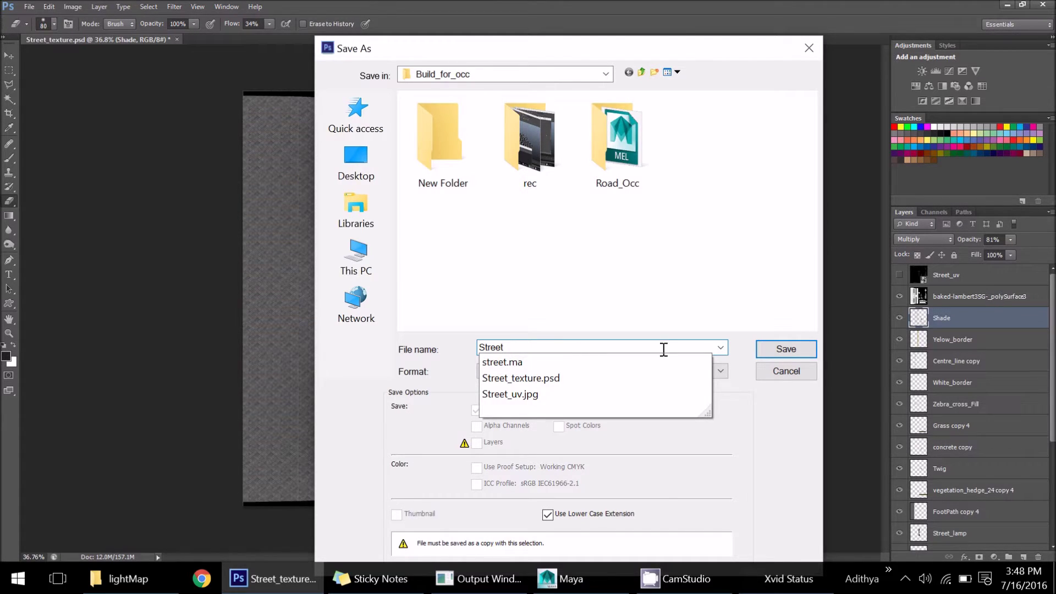
click(781, 354)
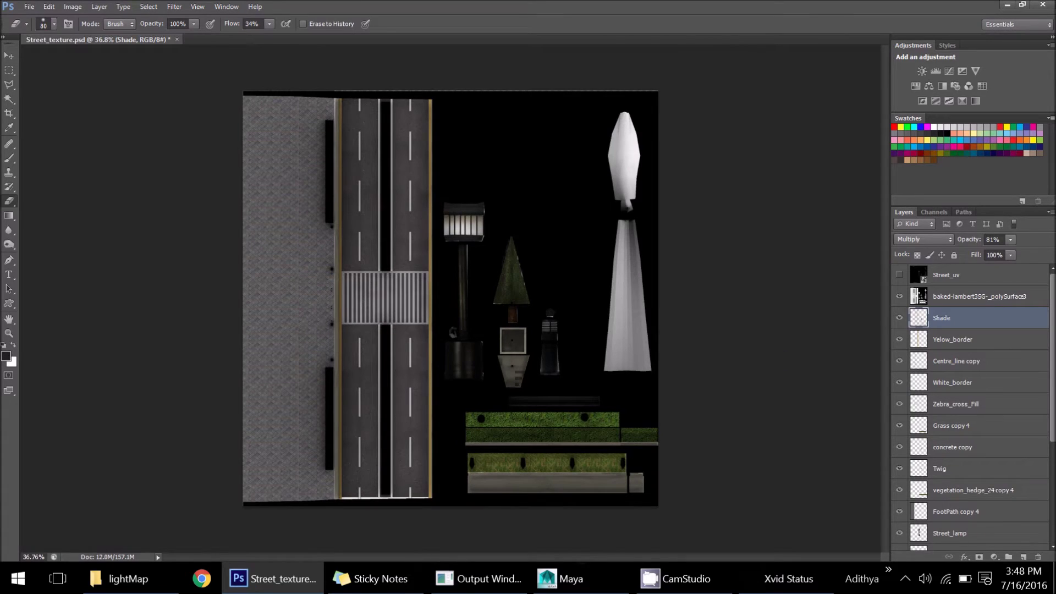
click(765, 202)
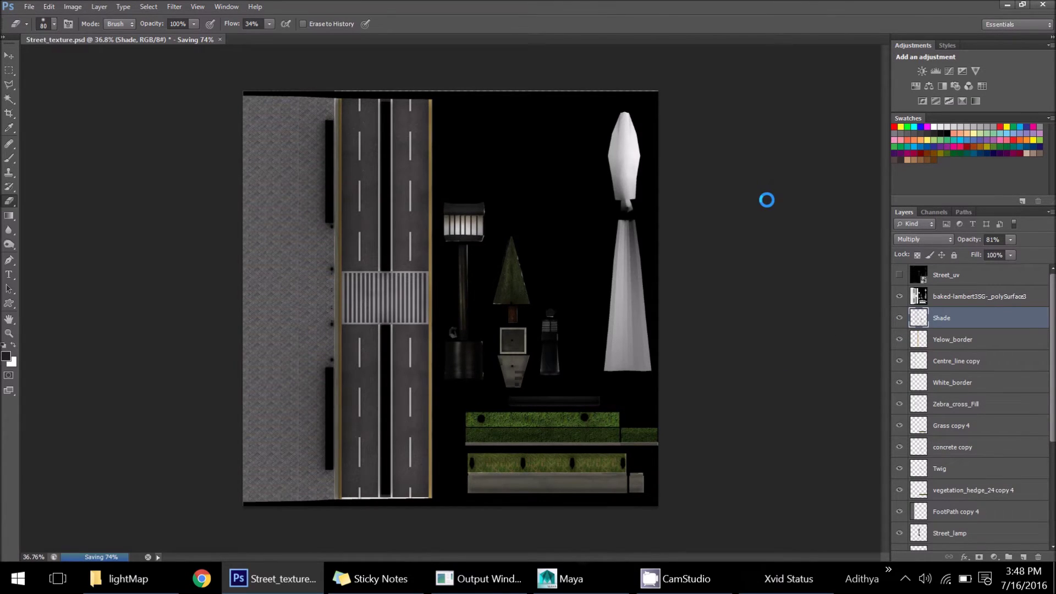
Switch to Maya and delete the connection from mib_amb_occlusion1 to lambert3's ambient color in the Hypershade
click(1005, 5)
click(586, 566)
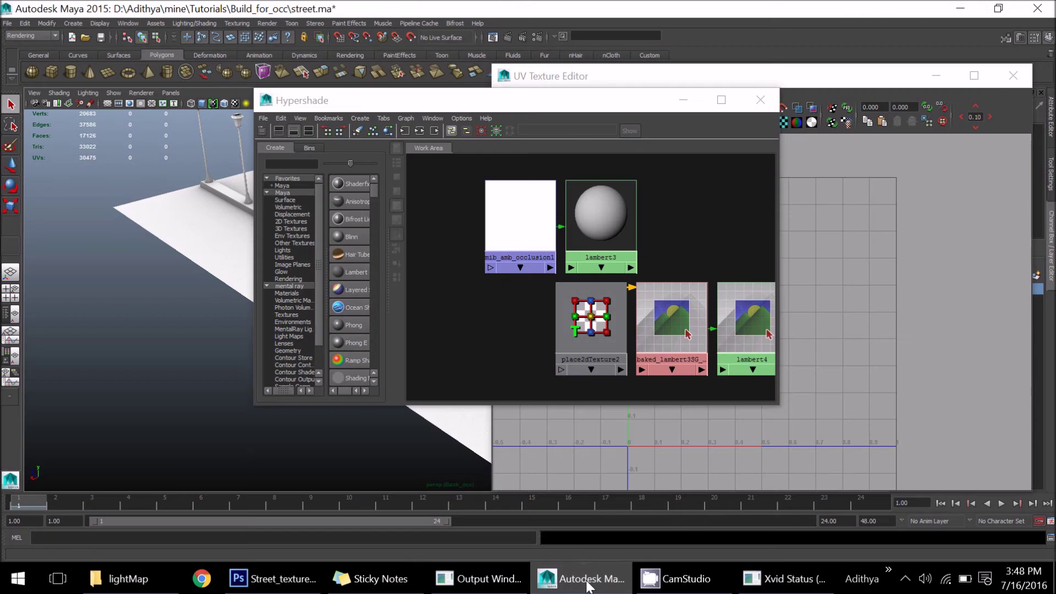
click(215, 227)
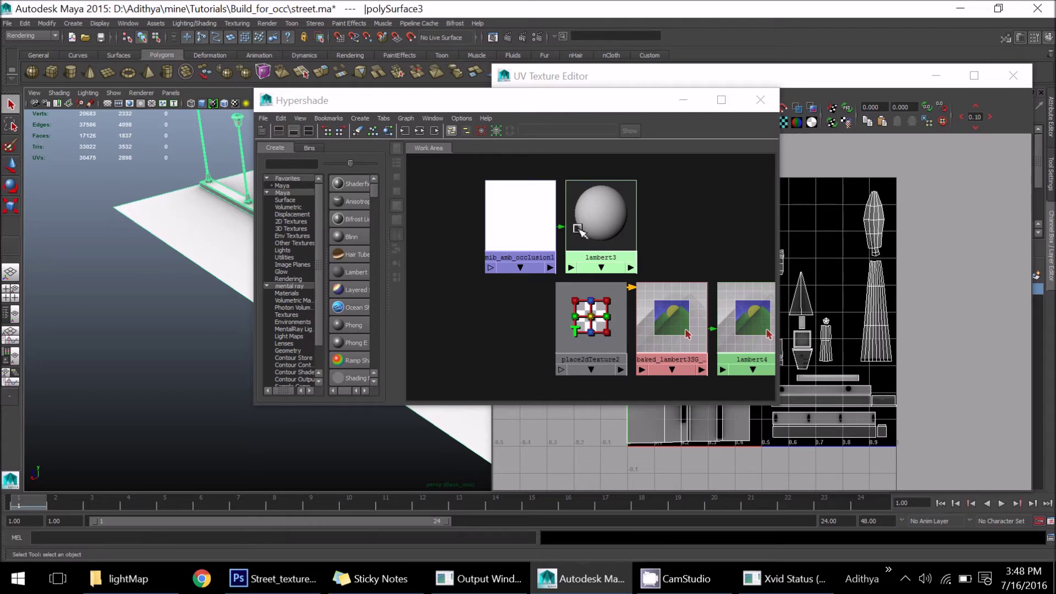
drag(514, 234, 434, 234)
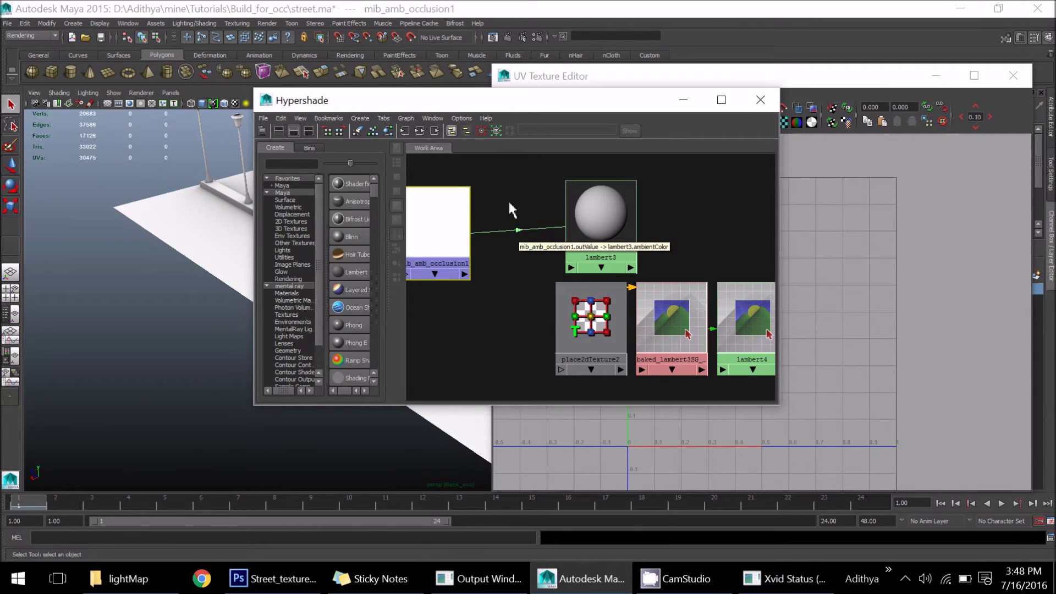
click(510, 229)
key(Delete)
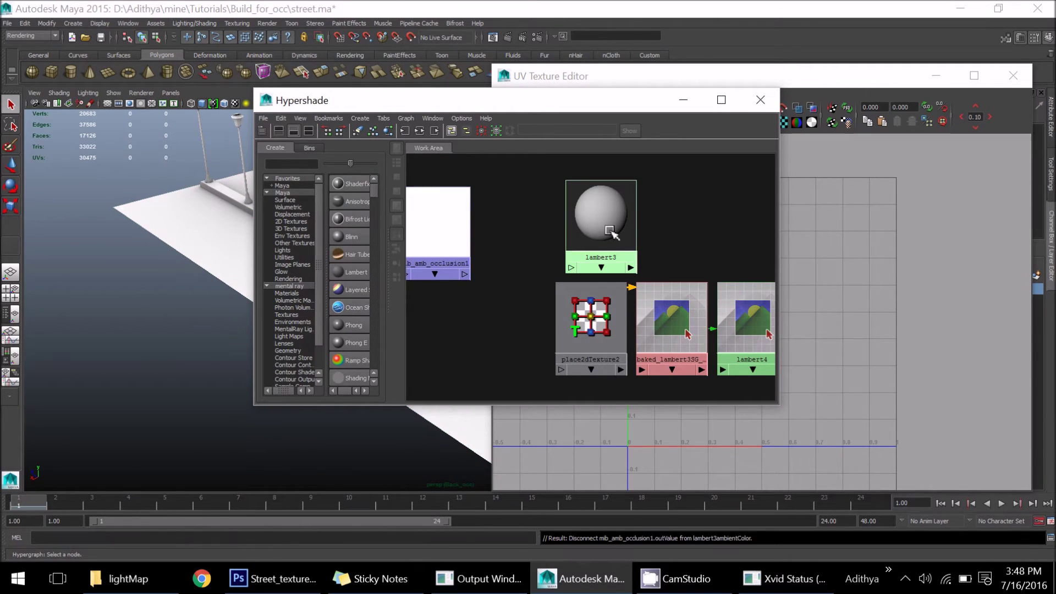
Map the Color attribute of the lambert3 material with a 2D File texture
double_click(611, 231)
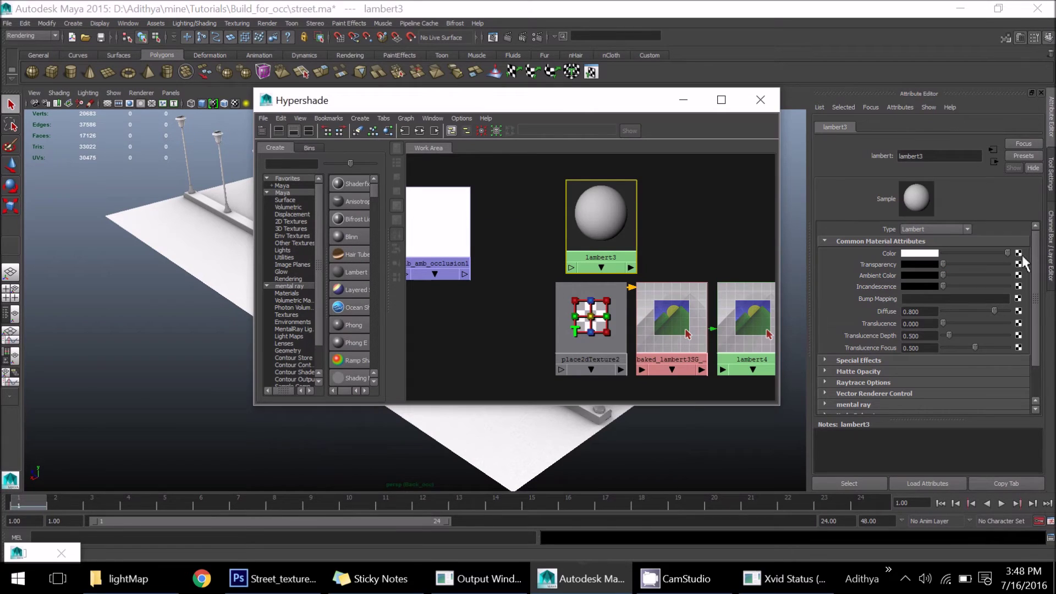
click(1019, 254)
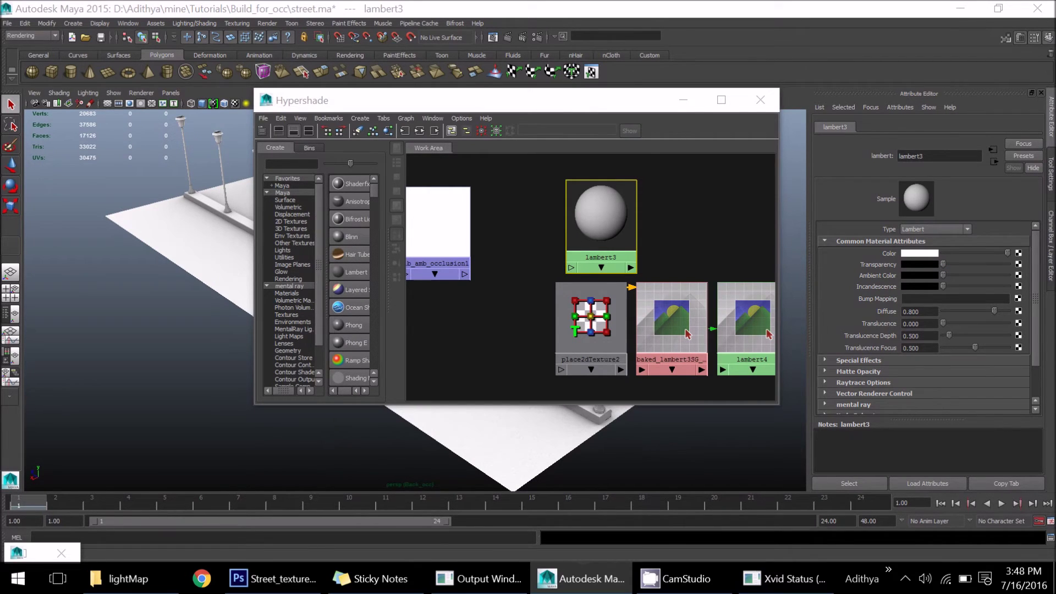
drag(489, 158, 423, 115)
double_click(405, 145)
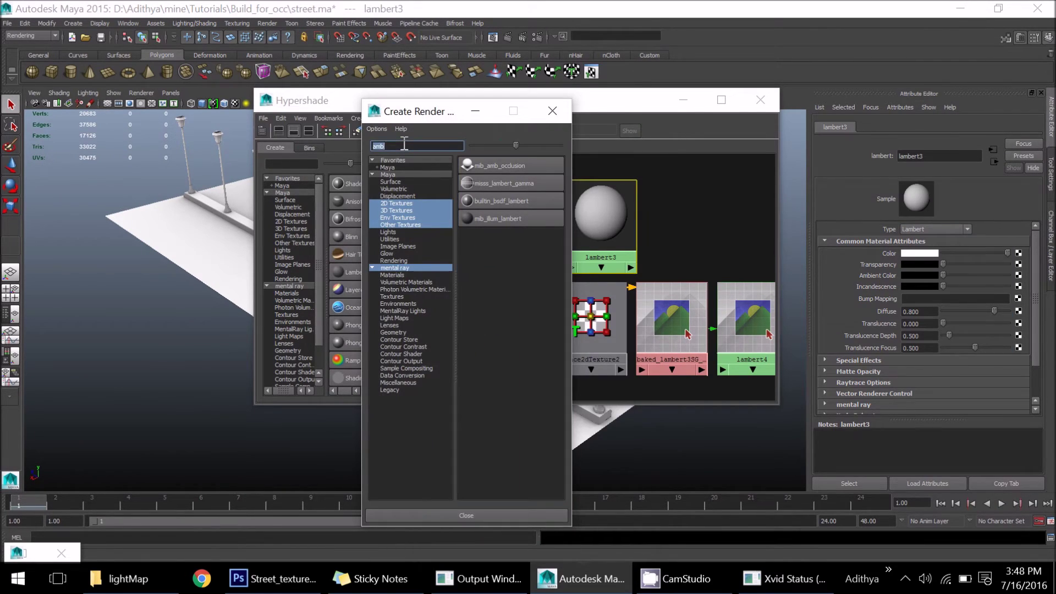
key(BackSpace)
click(399, 268)
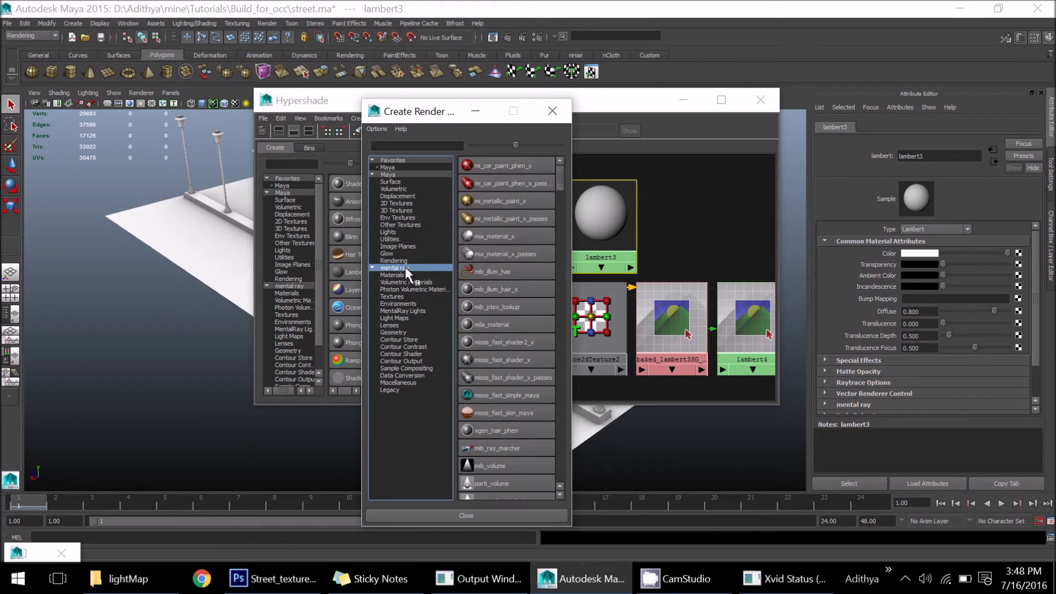
click(410, 203)
click(498, 220)
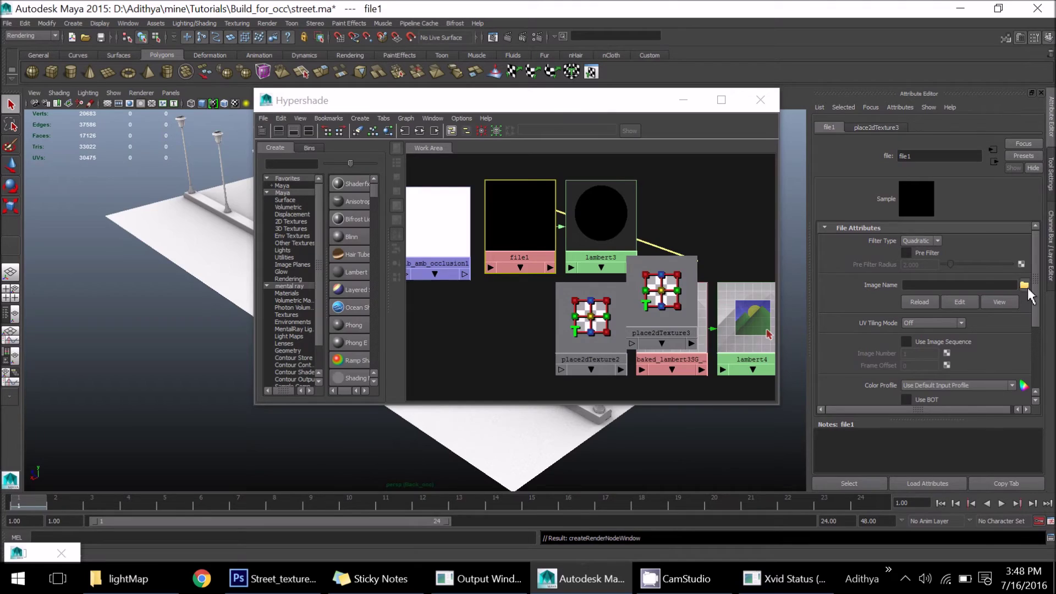
Load Street.png from the Build_for_occ folder as the file texture's image
click(1024, 285)
click(105, 208)
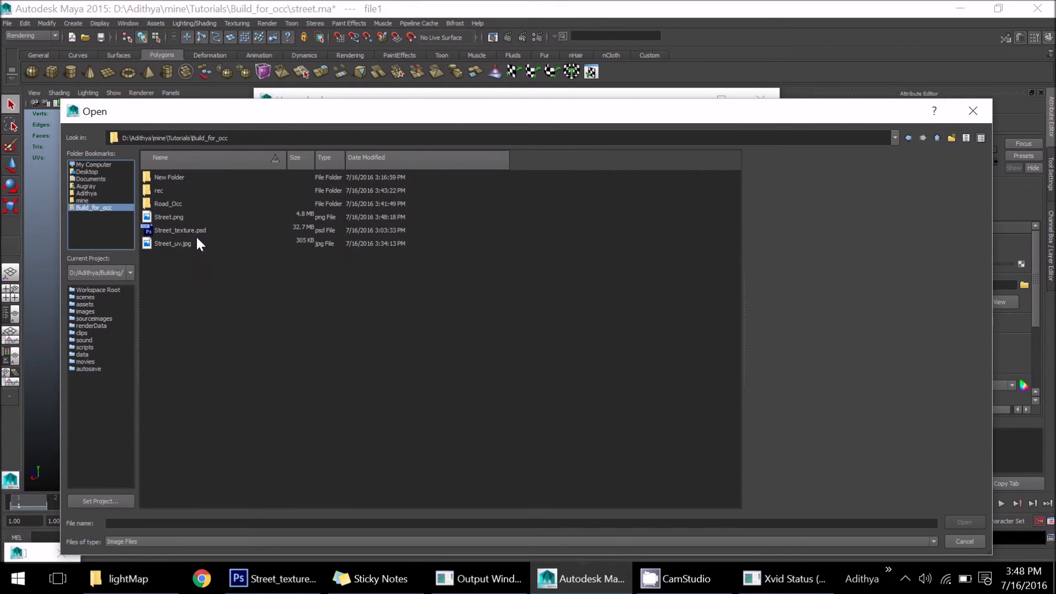
double_click(172, 244)
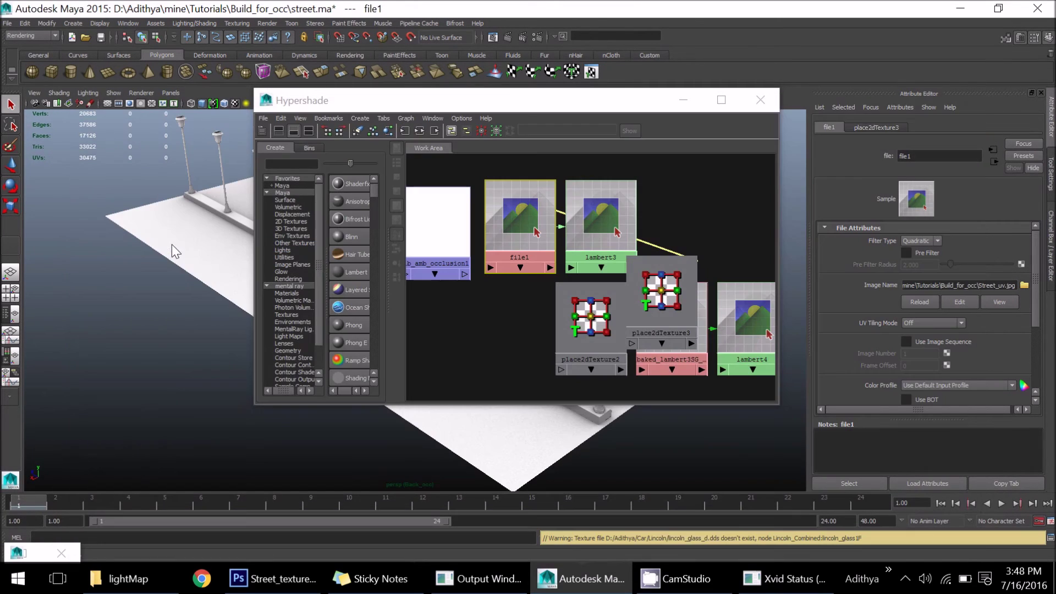
click(1024, 285)
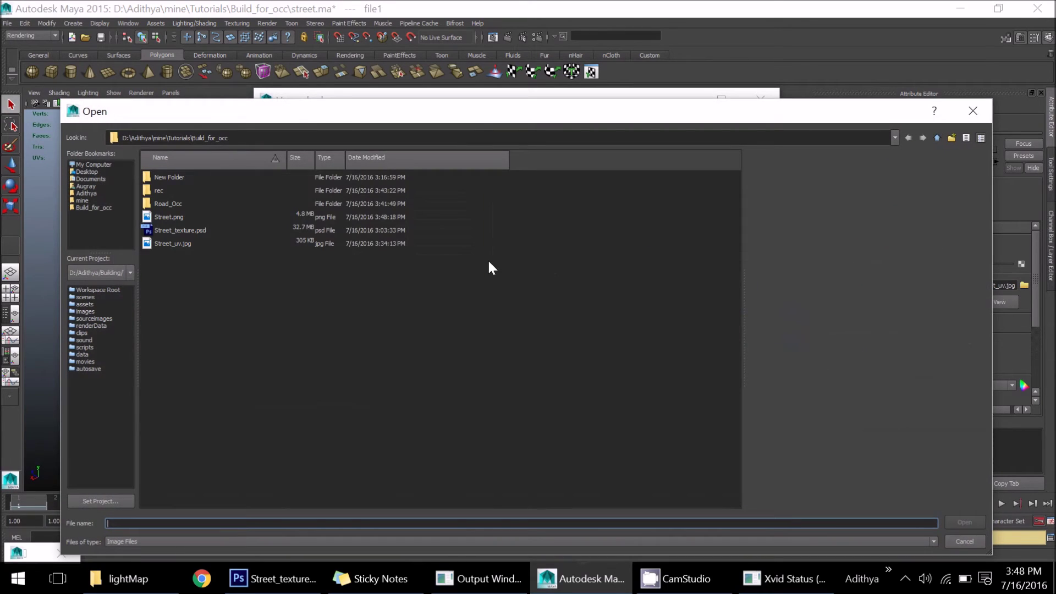
double_click(171, 218)
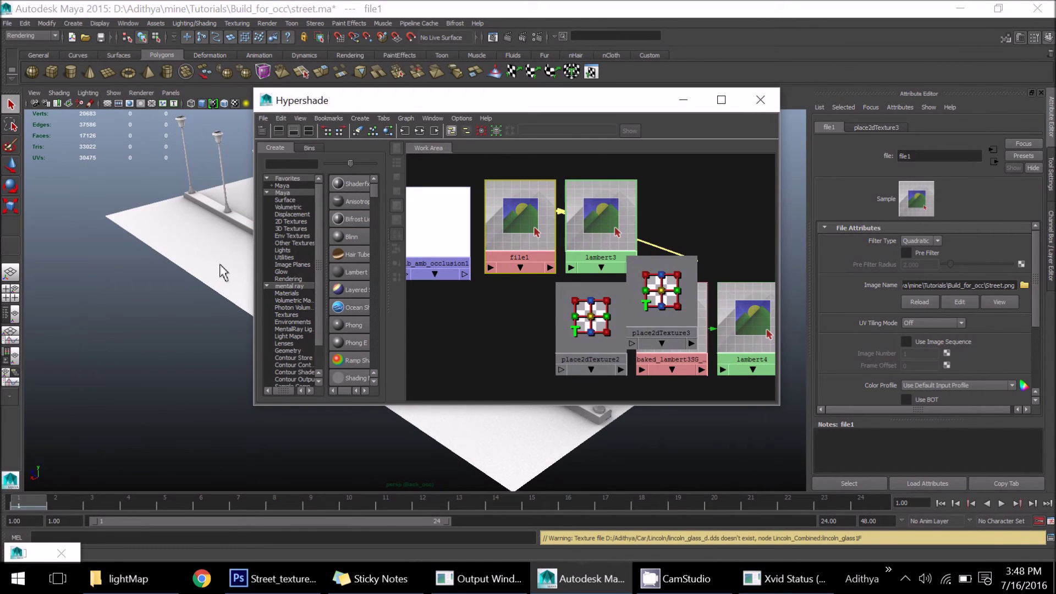
Create a Blinn material in the Hypershade and assign it to the street mesh
click(187, 300)
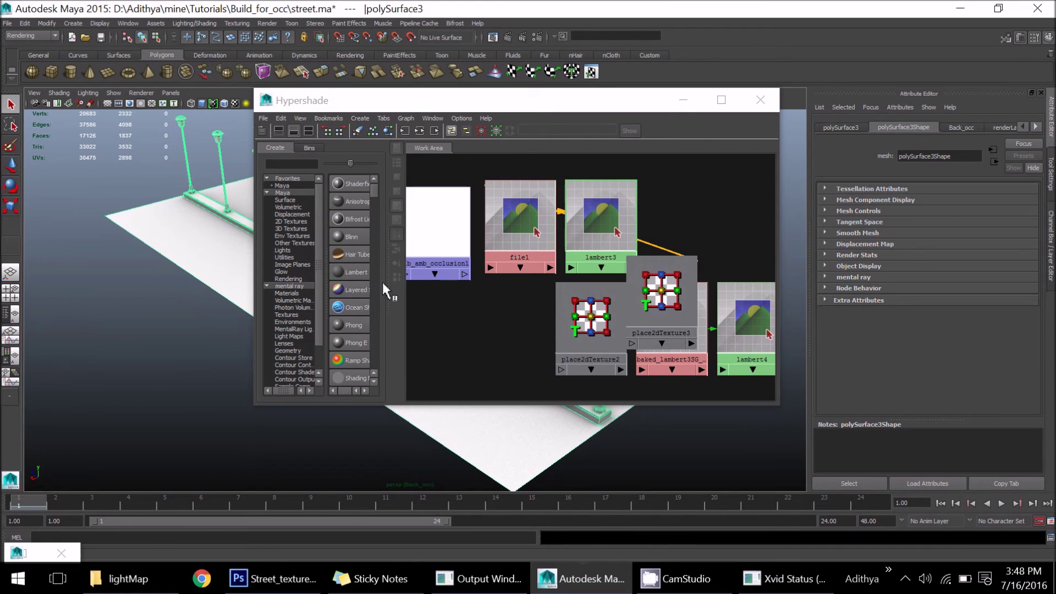
scroll(605, 265, down, 5)
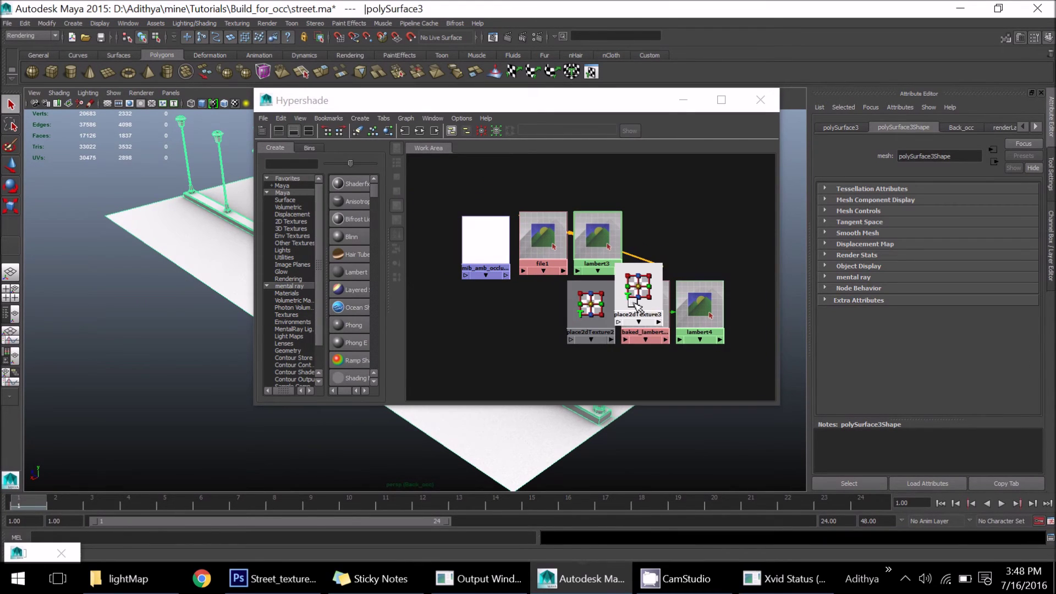
drag(636, 305, 479, 327)
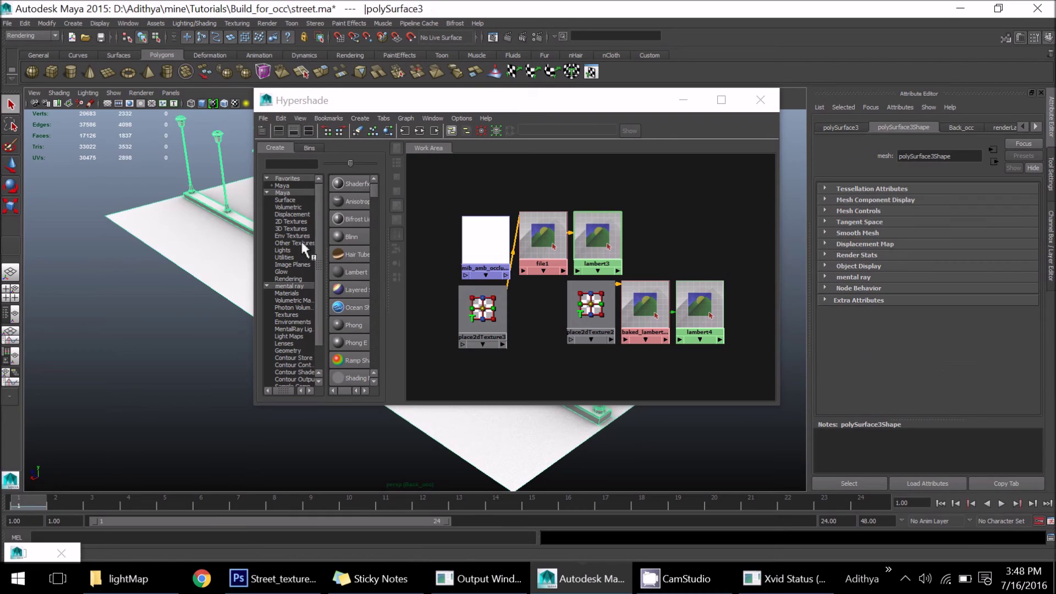
click(336, 238)
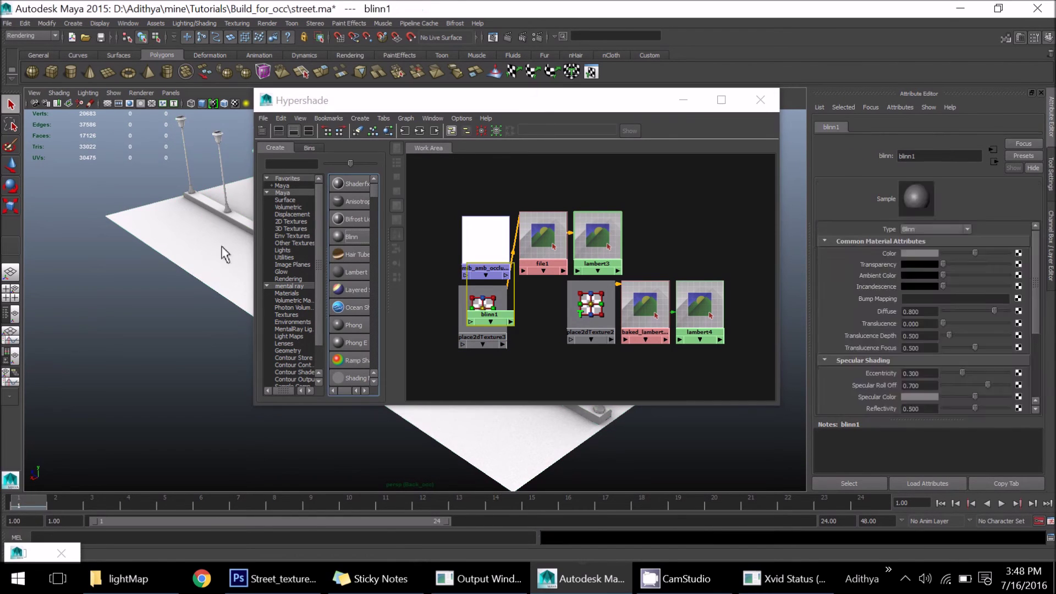
right_click(498, 295)
click(492, 297)
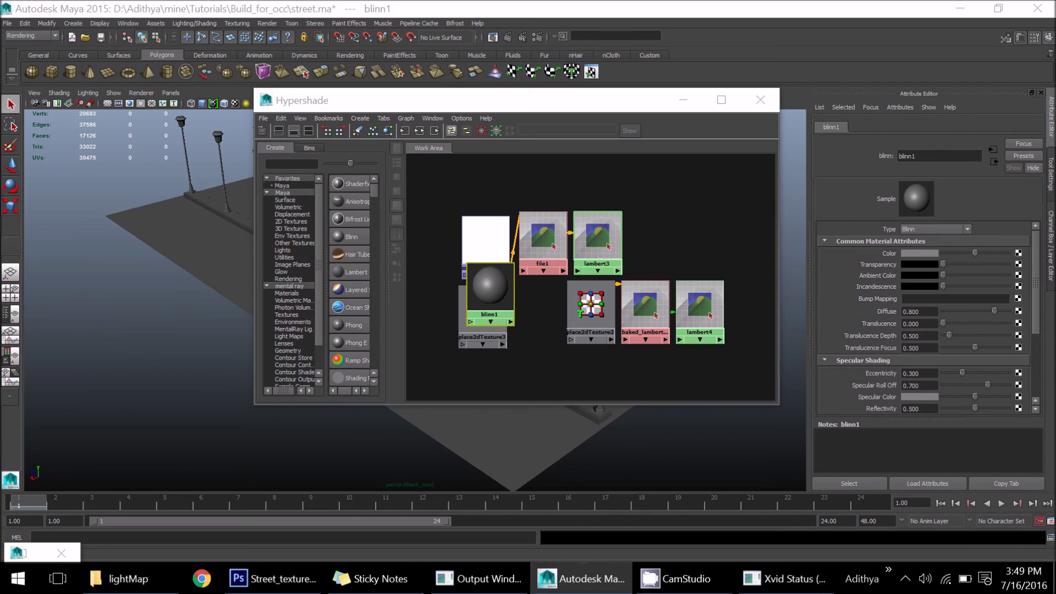
Map the Blinn material's Color with a File texture and load the street texture image into it
click(1039, 321)
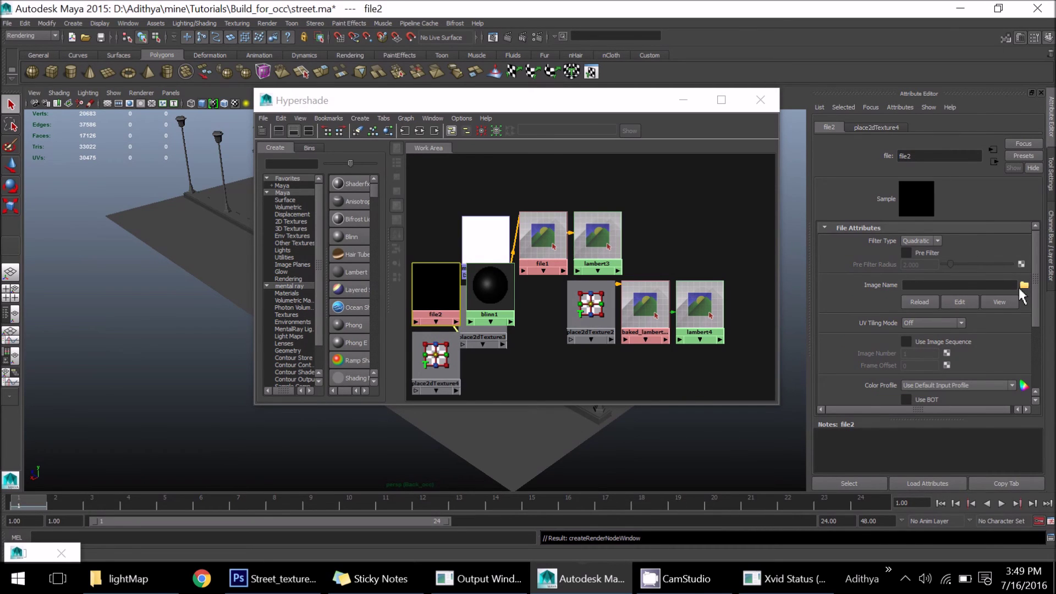
click(1024, 285)
double_click(183, 215)
click(193, 273)
click(684, 100)
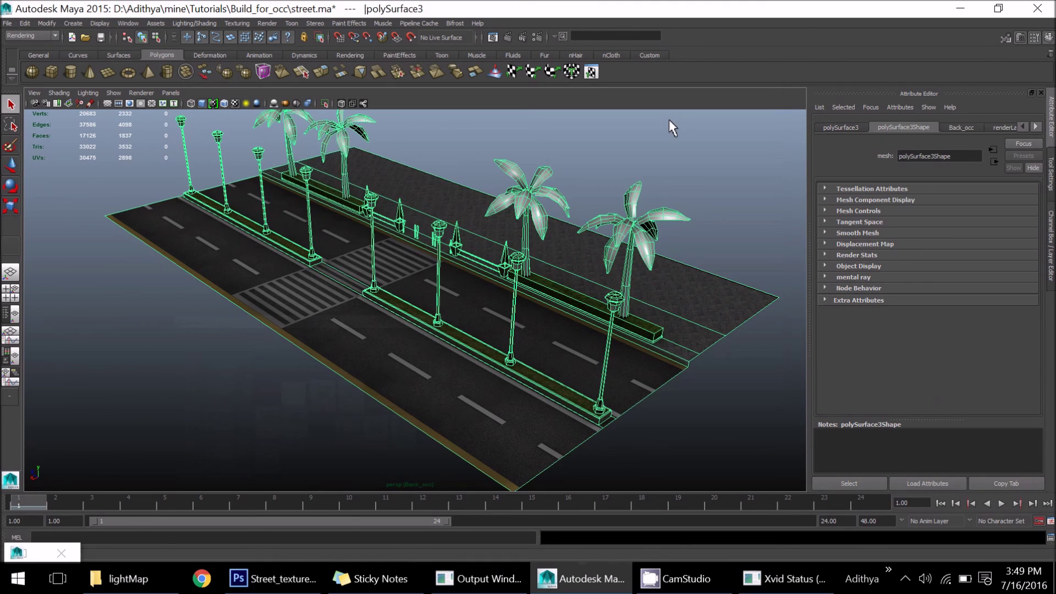
Deselect the street model and switch the viewport to flat lighting to display the texture evenly lit
click(672, 127)
alt+drag(672, 127, 465, 237)
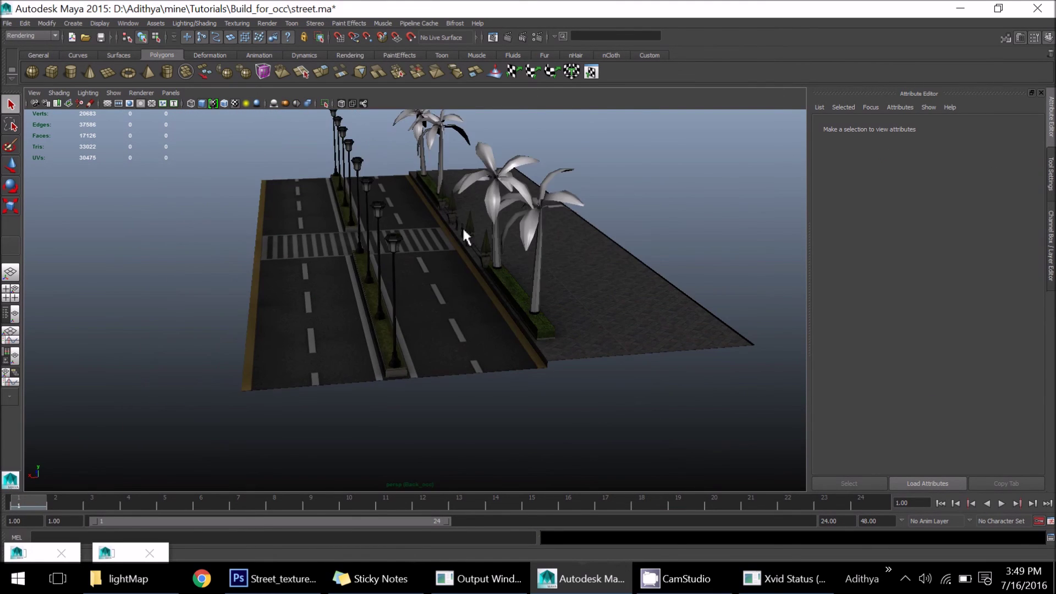
scroll(464, 231, up, 4)
alt+drag(543, 322, 520, 311)
scroll(519, 310, up, 2)
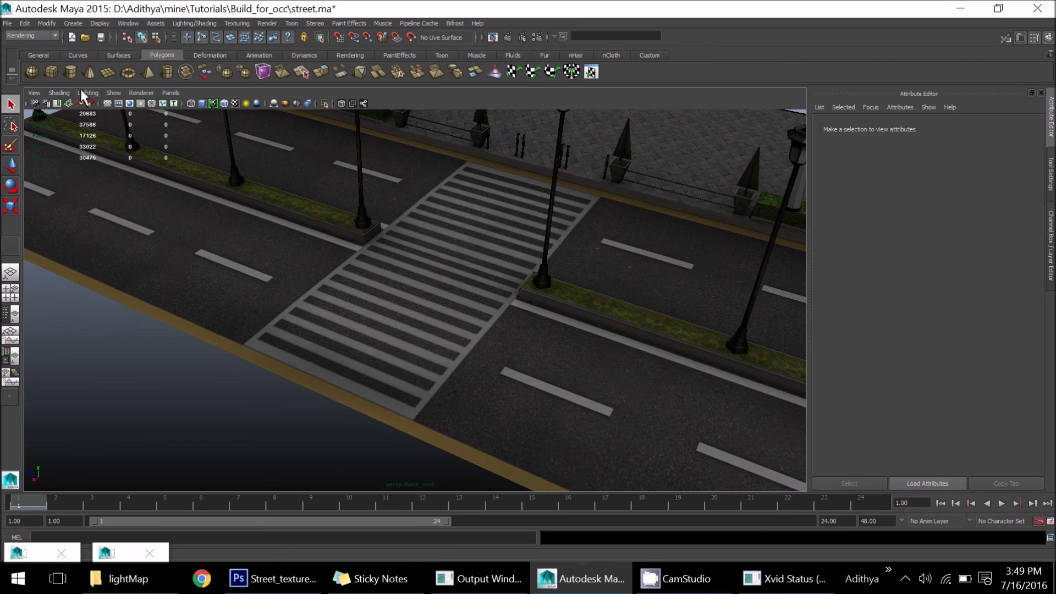
click(64, 94)
click(107, 144)
Examine the textured road, kerb and hedge planters up close for the blended ambient occlusion shading
scroll(523, 270, down, 3)
alt+drag(563, 323, 454, 319)
scroll(538, 373, up, 4)
alt+middle_drag(533, 366, 580, 370)
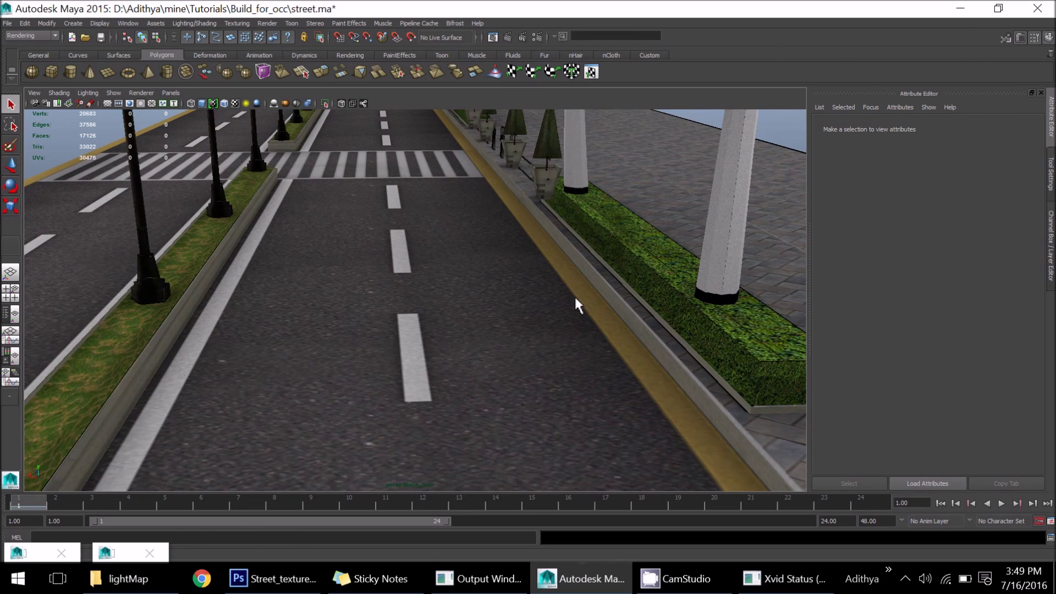
alt+middle_drag(575, 299, 568, 292)
alt+right_drag(568, 292, 627, 323)
alt+middle_drag(656, 217, 633, 239)
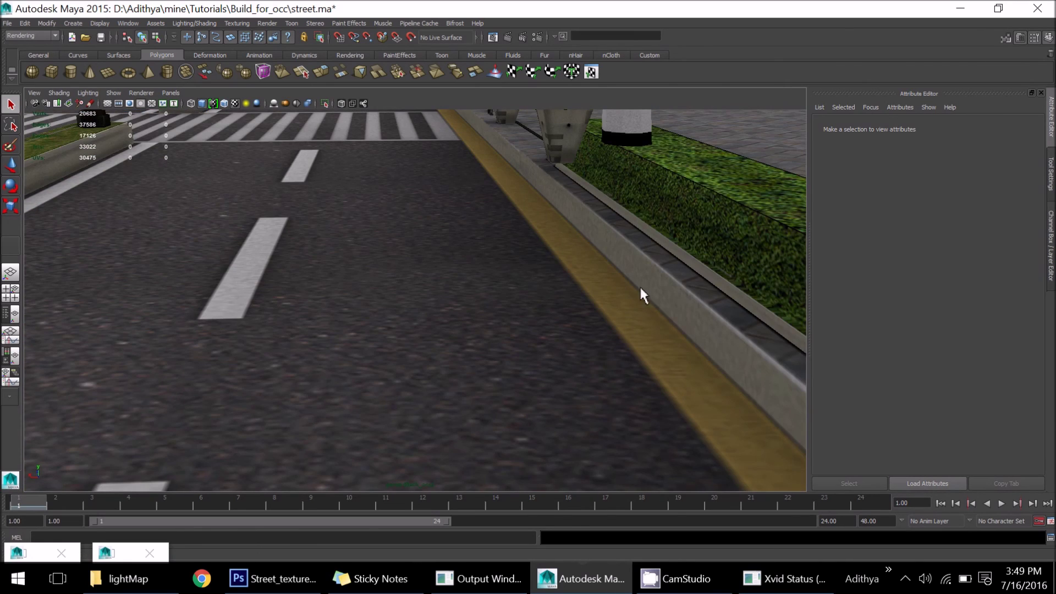